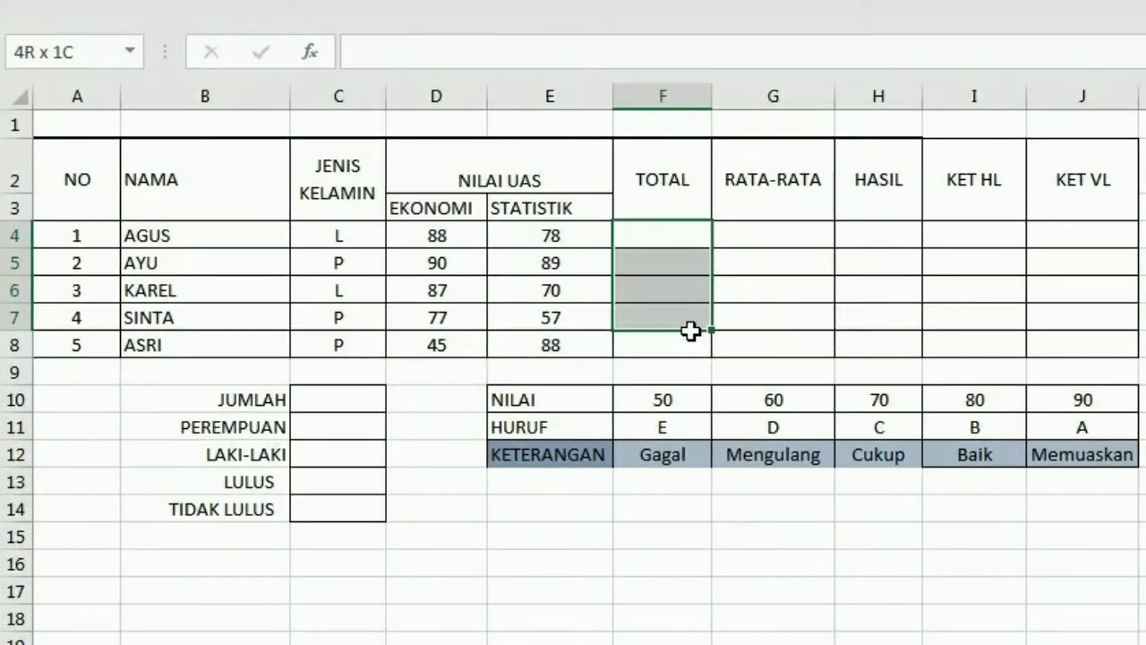
- Fill the TOTAL cells F4:F8 in one go with the formula =SUM(D4:E4), adding each student's two exam scores
{"action": "left_click_drag", "start_coordinate": [691, 332], "coordinate": [677, 349]}
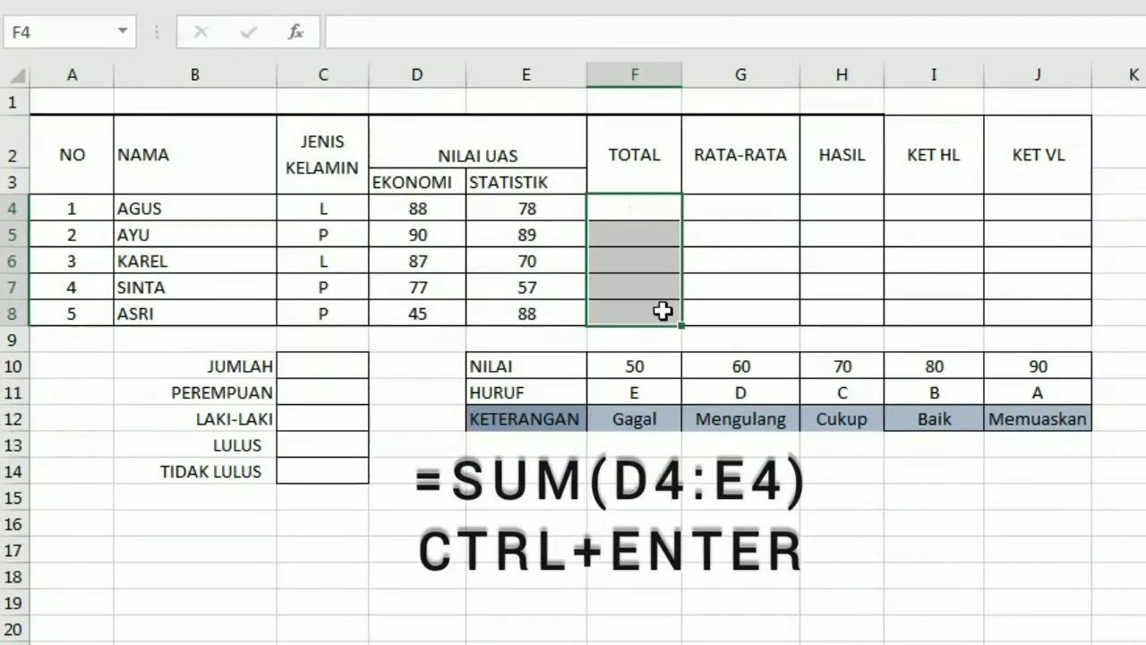
{"action": "type", "text": "=SUM("}
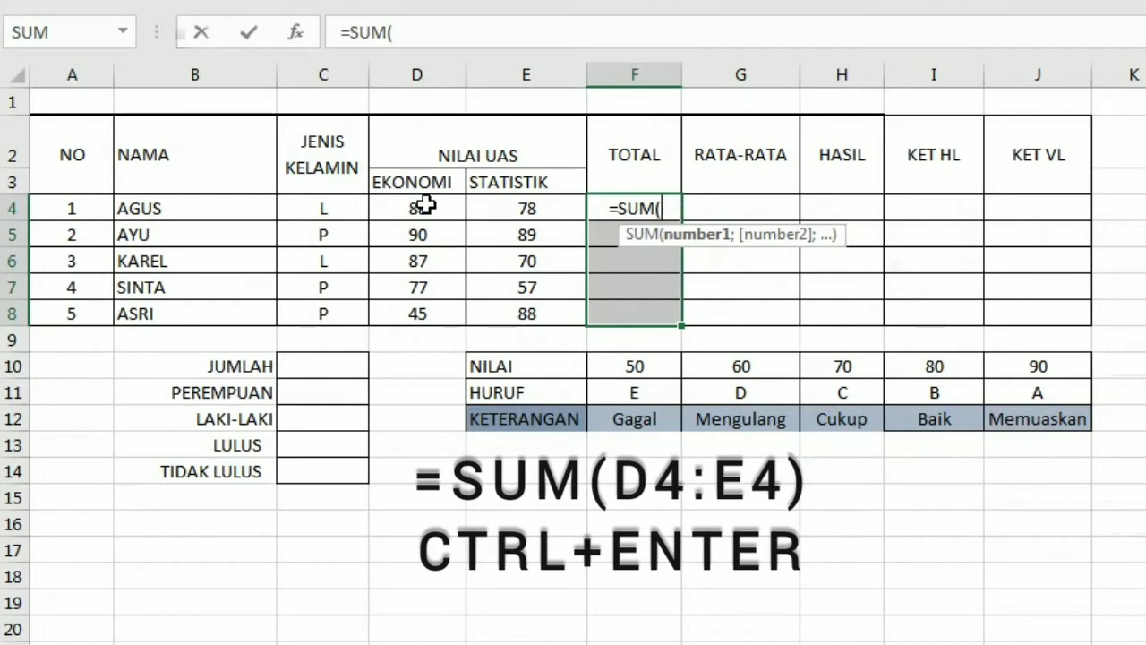
{"action": "left_click_drag", "start_coordinate": [414, 206], "coordinate": [535, 211]}
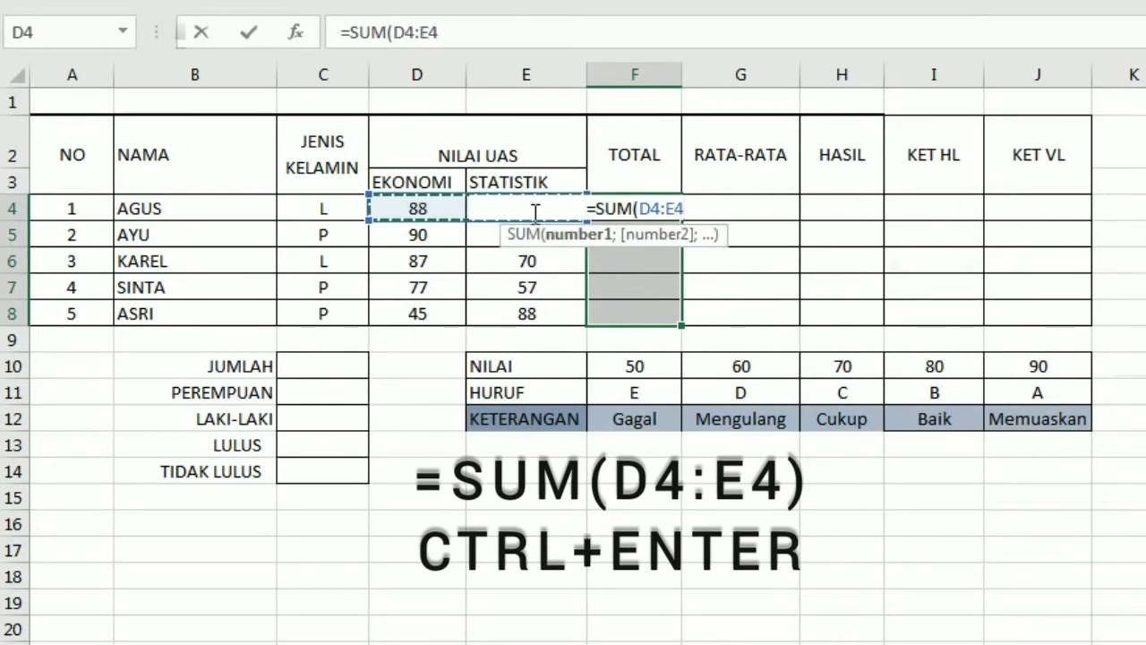
{"action": "key", "text": "ctrl+Return"}
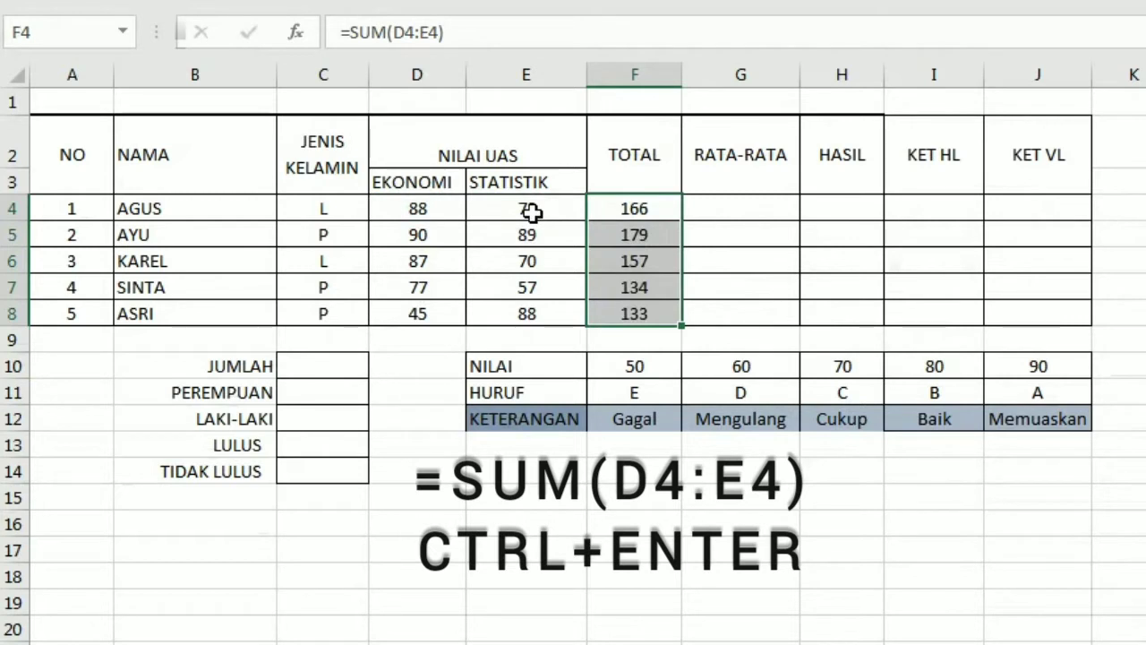
{"action": "double_click", "coordinate": [624, 235]}
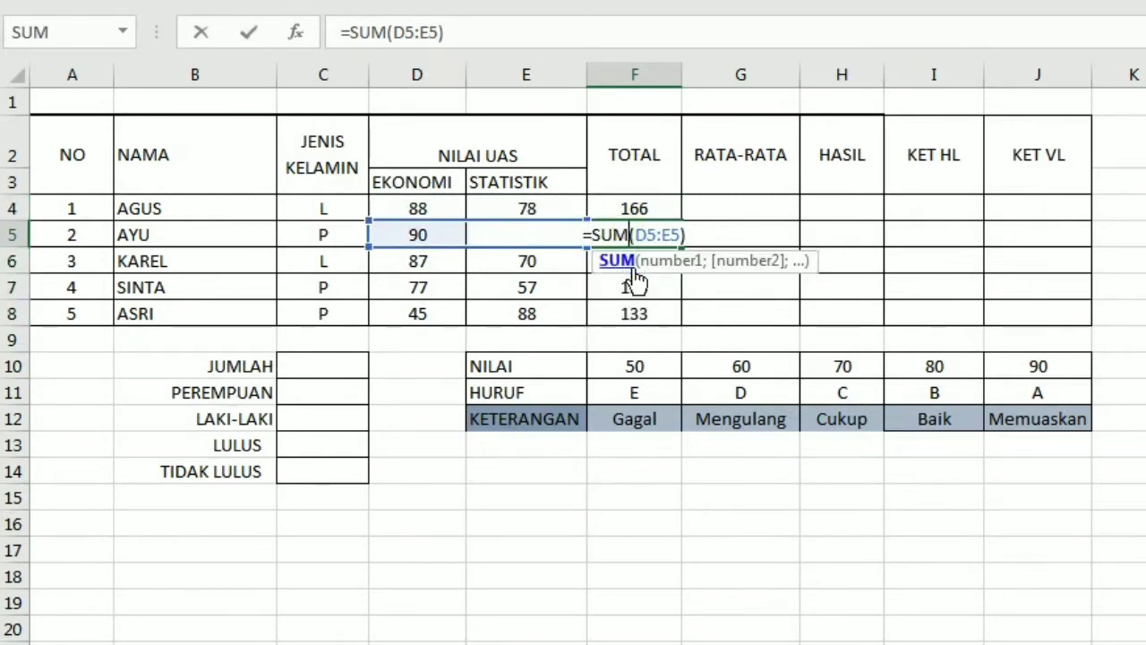
{"action": "left_click", "coordinate": [629, 263]}
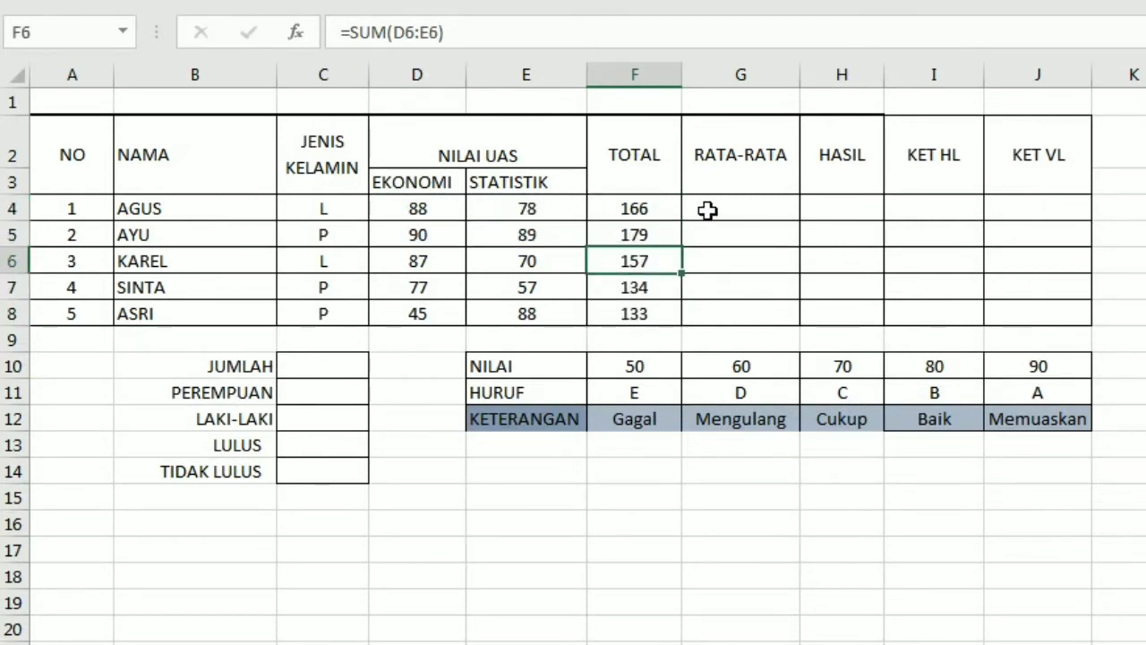
- Fill the RATA-RATA cells G4:G8 in one go with the formula =AVERAGE(D4:E4)
{"action": "left_click", "coordinate": [707, 209]}
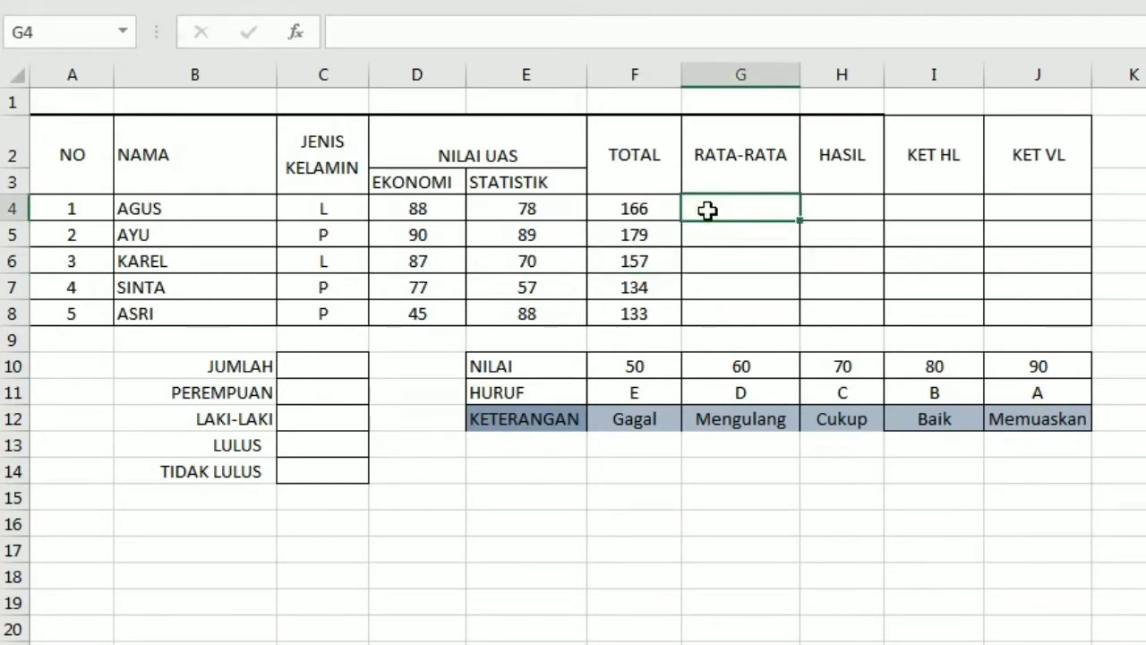
{"action": "left_click_drag", "start_coordinate": [708, 209], "coordinate": [722, 314]}
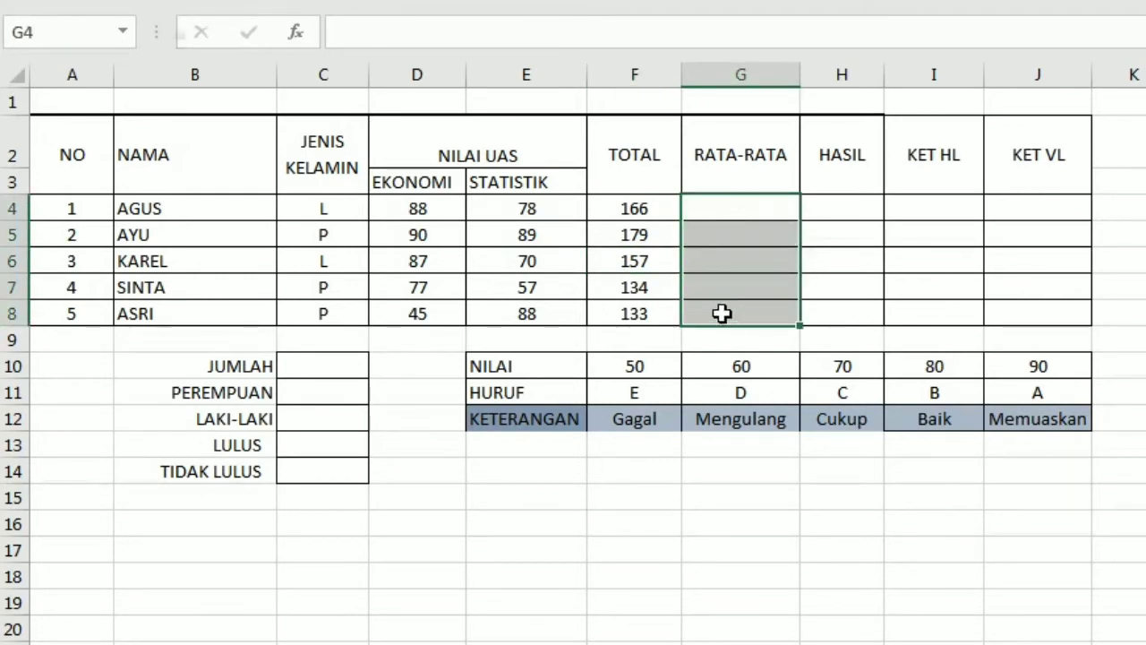
{"action": "type", "text": "=AV"}
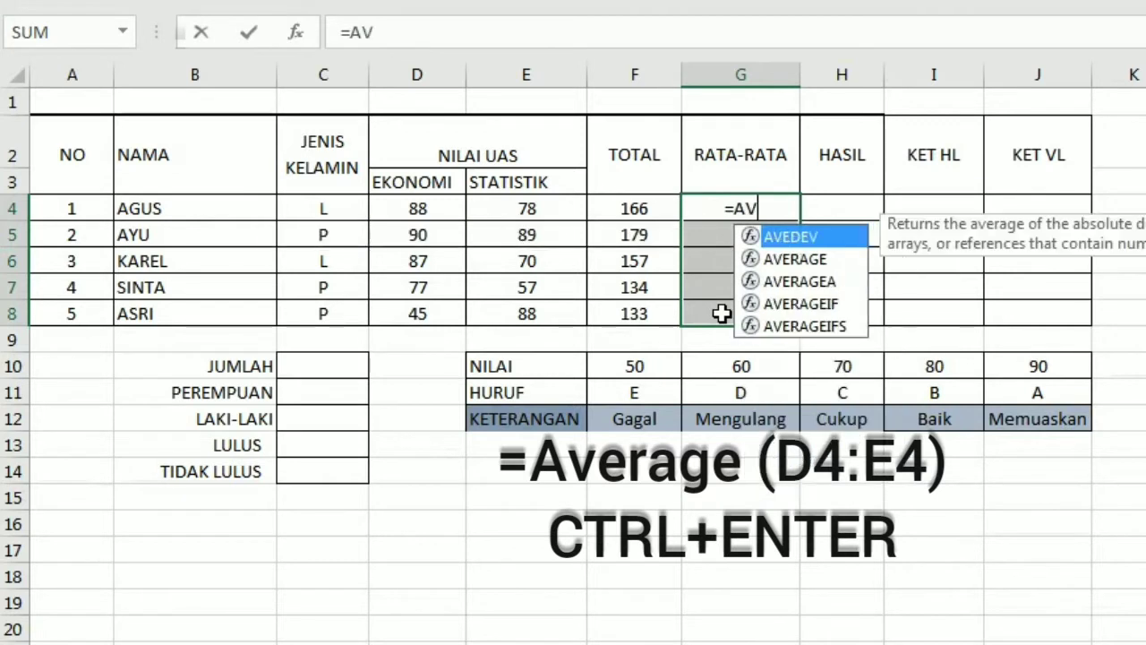
{"action": "type", "text": "EF"}
{"action": "key", "text": "BackSpace"}
{"action": "type", "text": "R"}
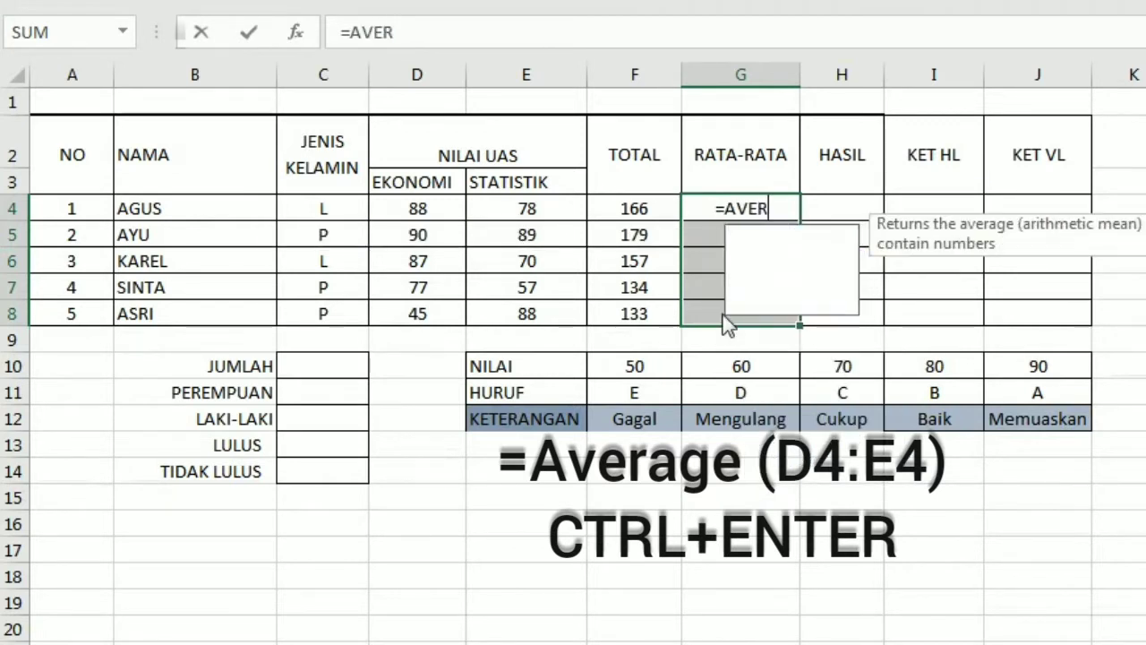
{"action": "type", "text": "A"}
{"action": "key", "text": "Tab"}
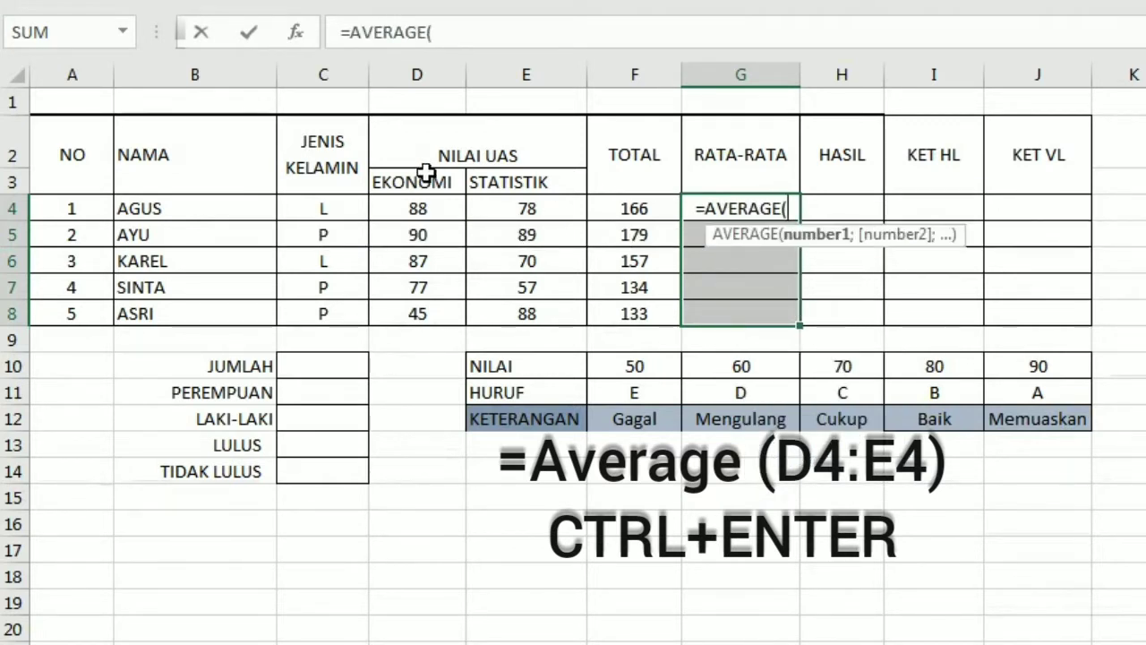
{"action": "left_click_drag", "start_coordinate": [435, 209], "coordinate": [534, 210]}
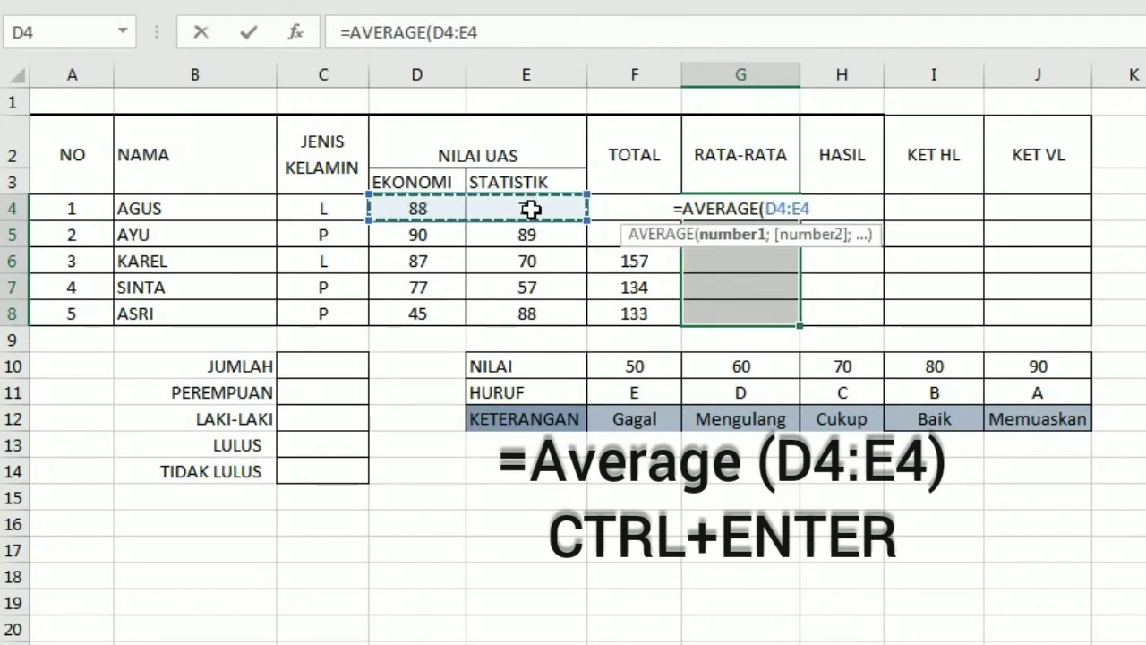
{"action": "key", "text": "ctrl+Return"}
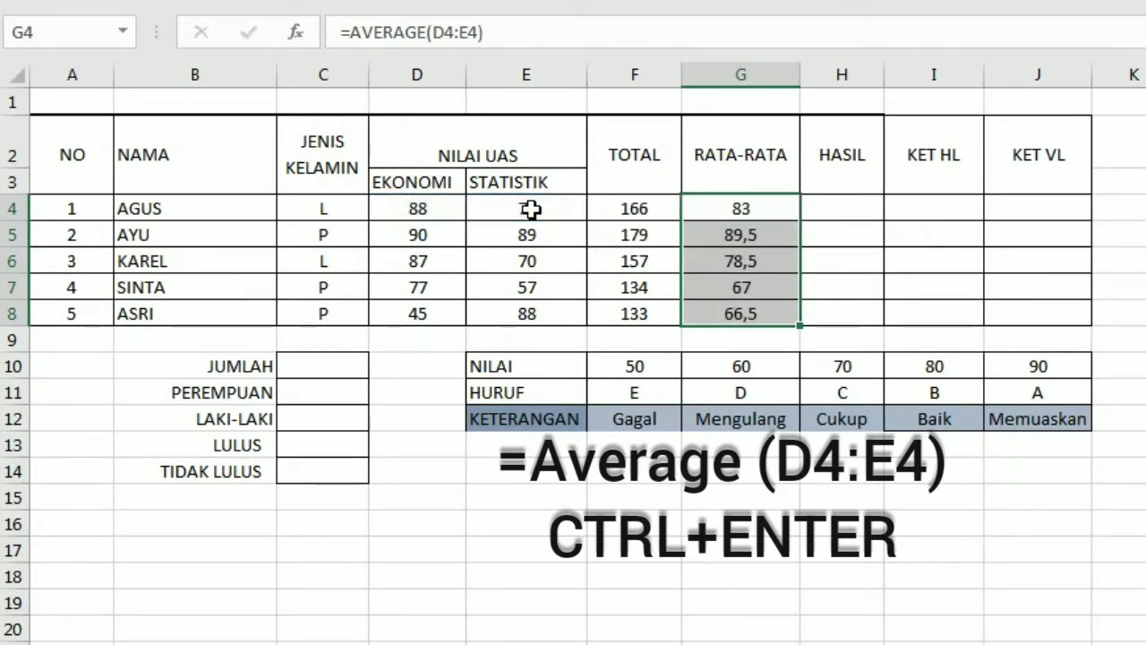
- Fill the HASIL cells H4:H8 in one go with the formula =IF(G4<80;"TL";"L")
{"action": "left_click", "coordinate": [845, 211]}
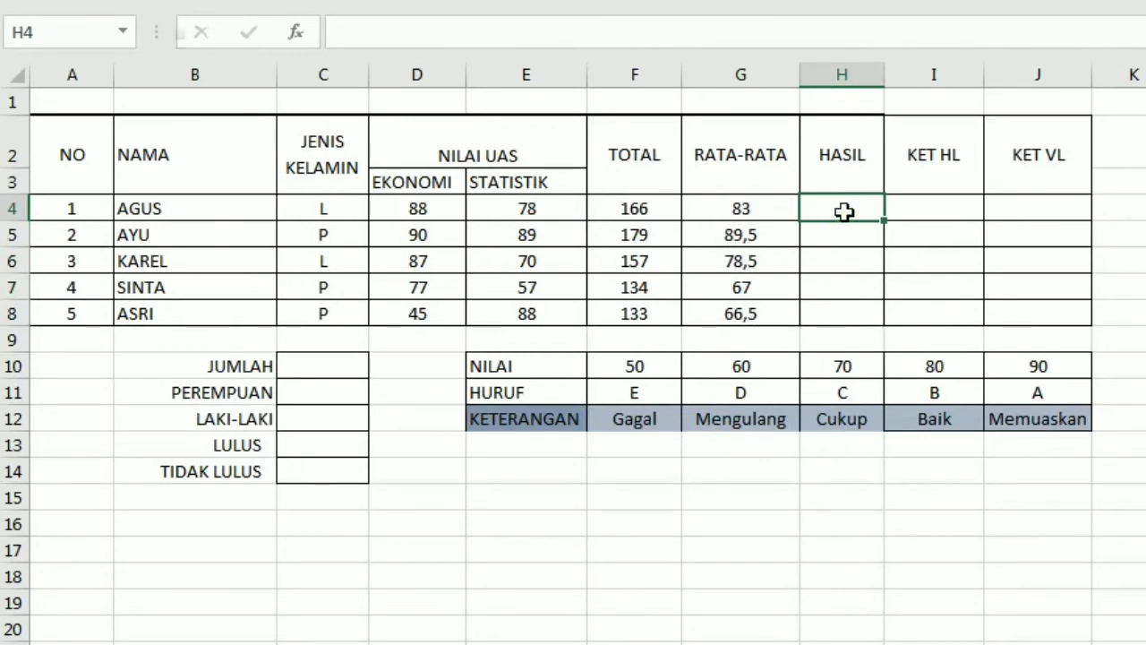
{"action": "left_click_drag", "start_coordinate": [845, 212], "coordinate": [837, 323]}
{"action": "type", "text": "="}
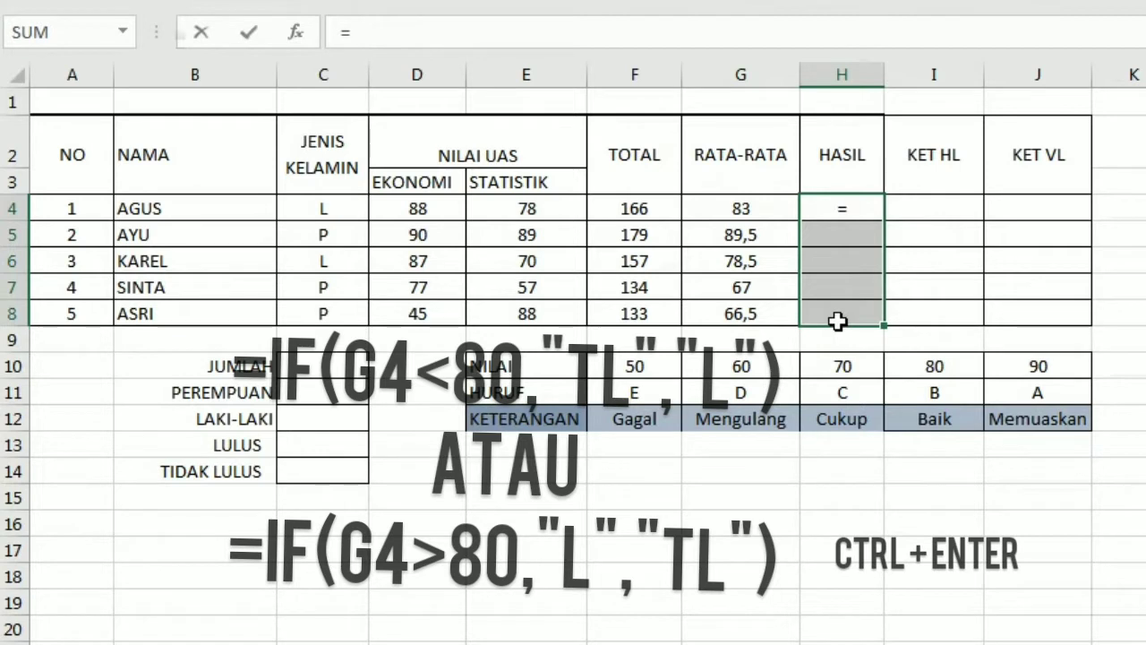
{"action": "type", "text": "IF"}
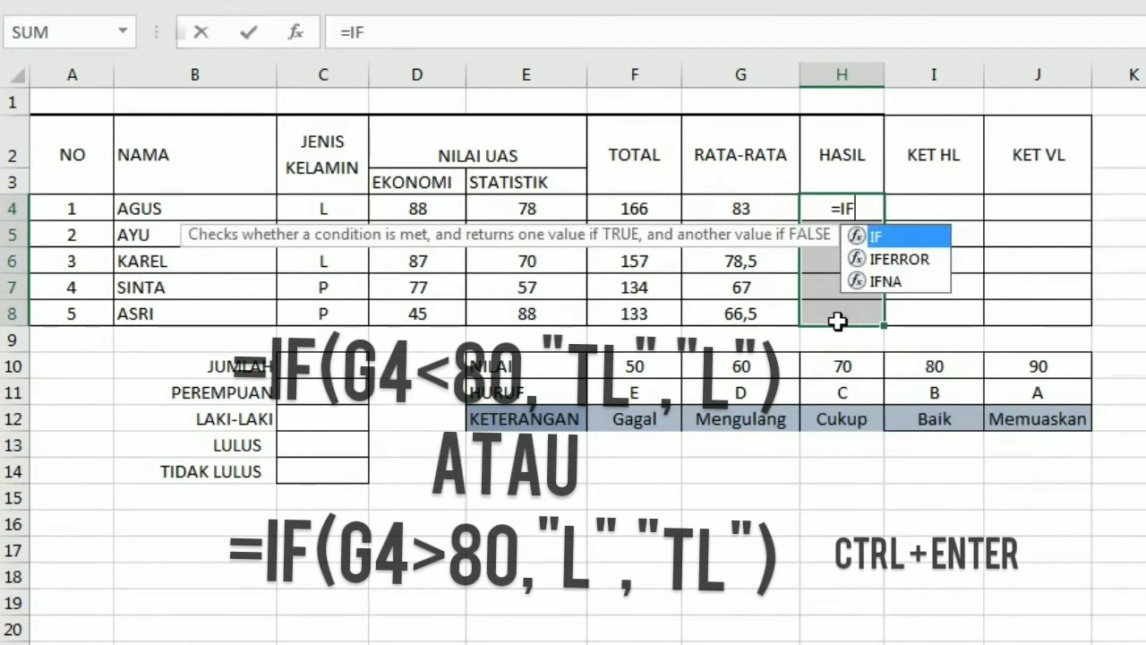
{"action": "type", "text": "("}
{"action": "left_click", "coordinate": [768, 213]}
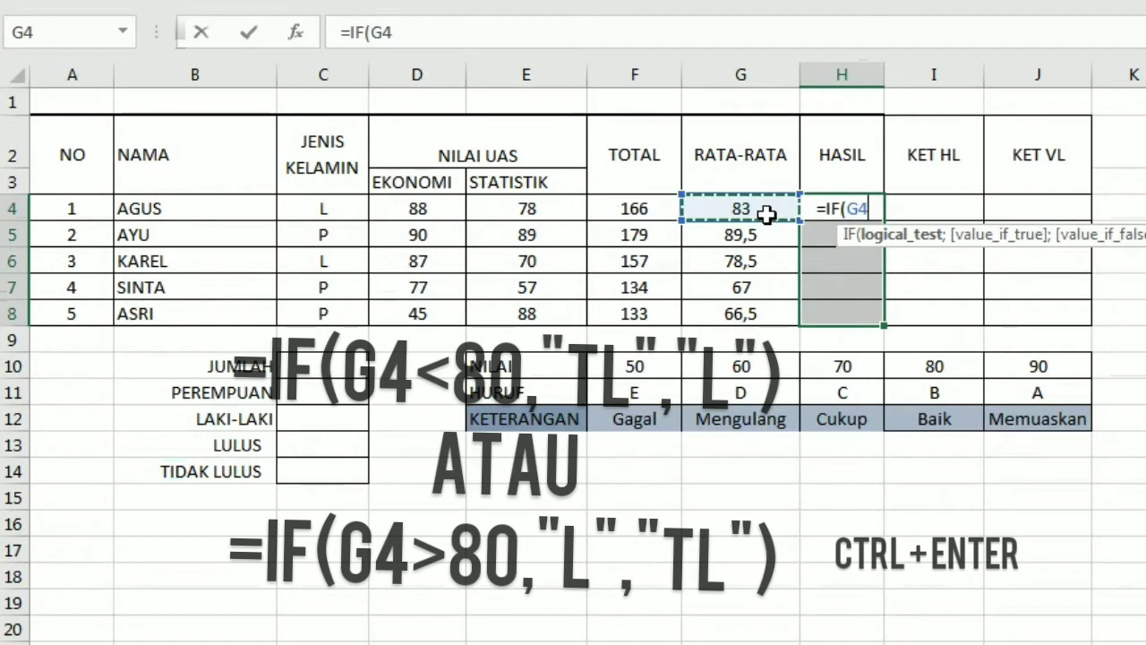
{"action": "type", "text": "<"}
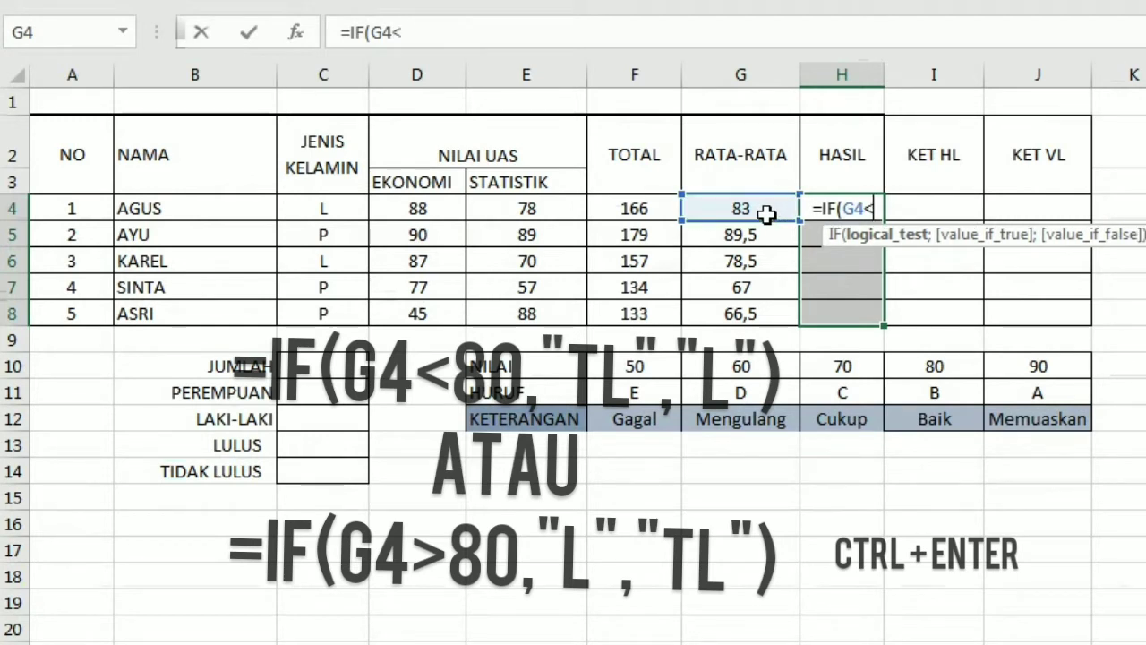
{"action": "type", "text": "80"}
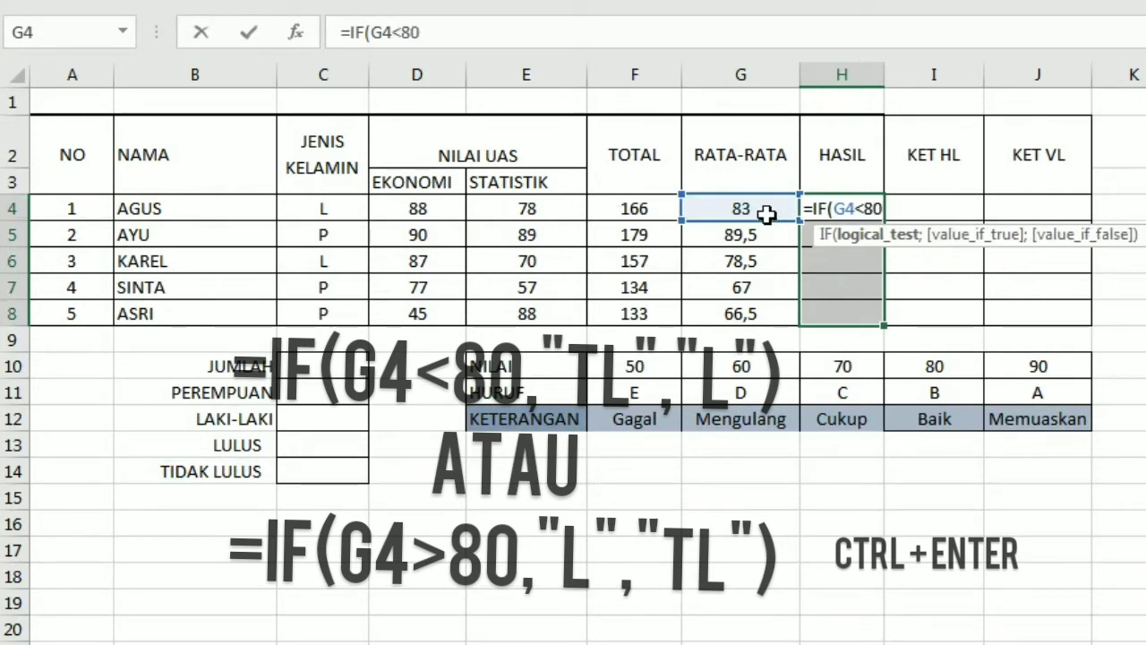
{"action": "type", "text": ";\""}
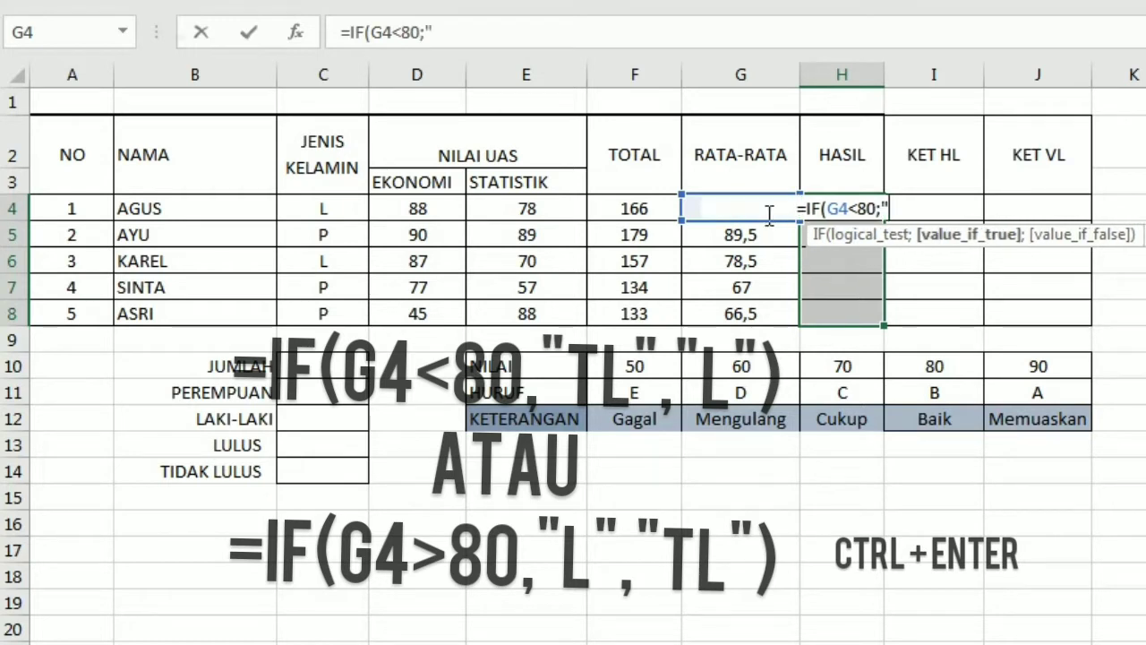
{"action": "type", "text": "TL"}
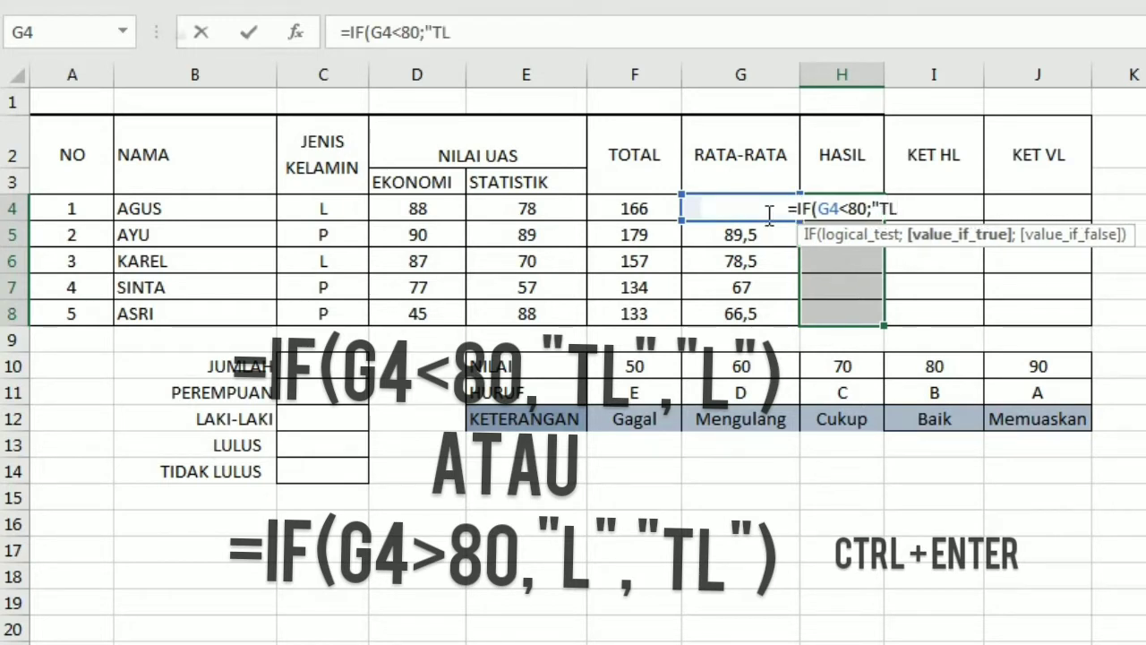
{"action": "type", "text": "\";"}
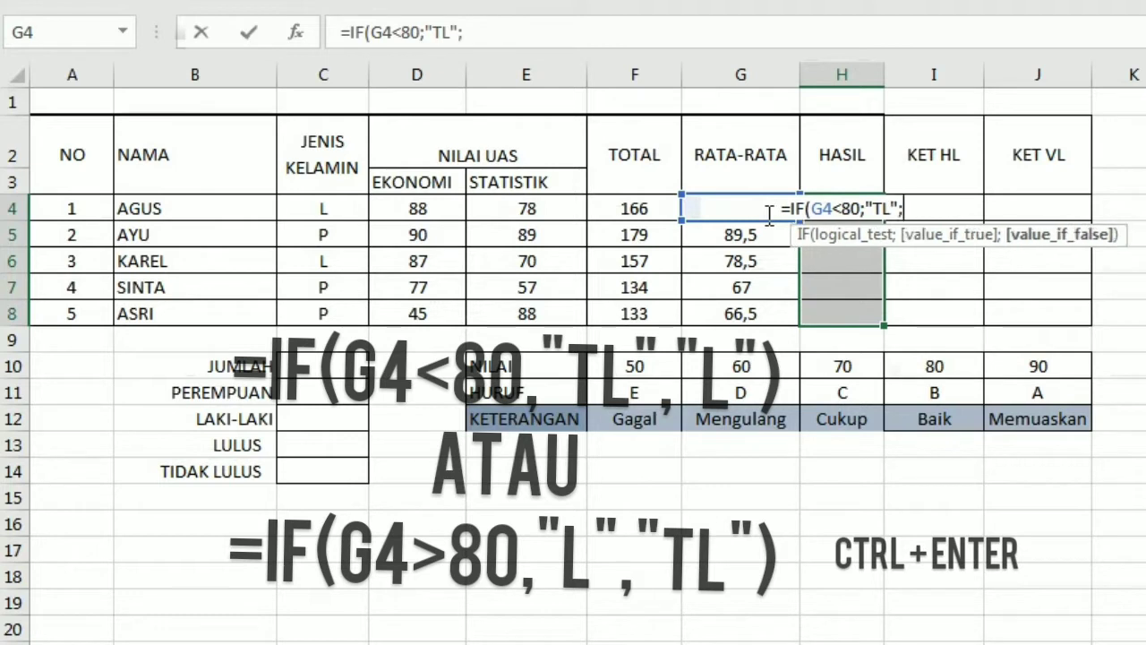
{"action": "type", "text": "\"L\""}
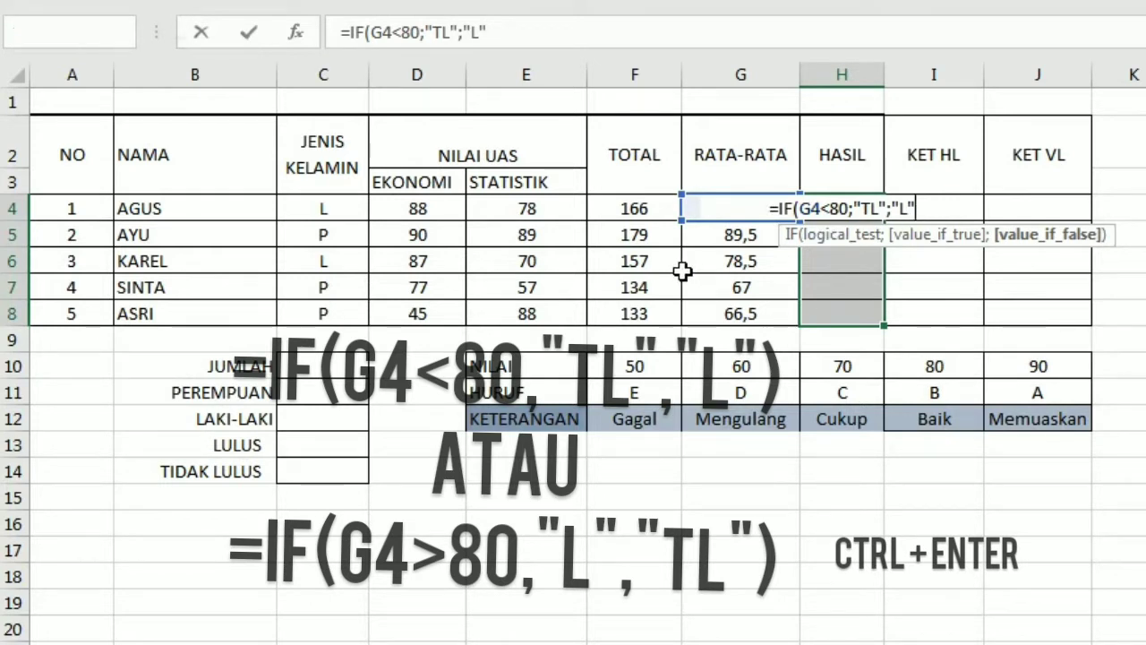
{"action": "key", "text": "ctrl+Return"}
{"action": "left_click_drag", "start_coordinate": [842, 258], "coordinate": [844, 306]}
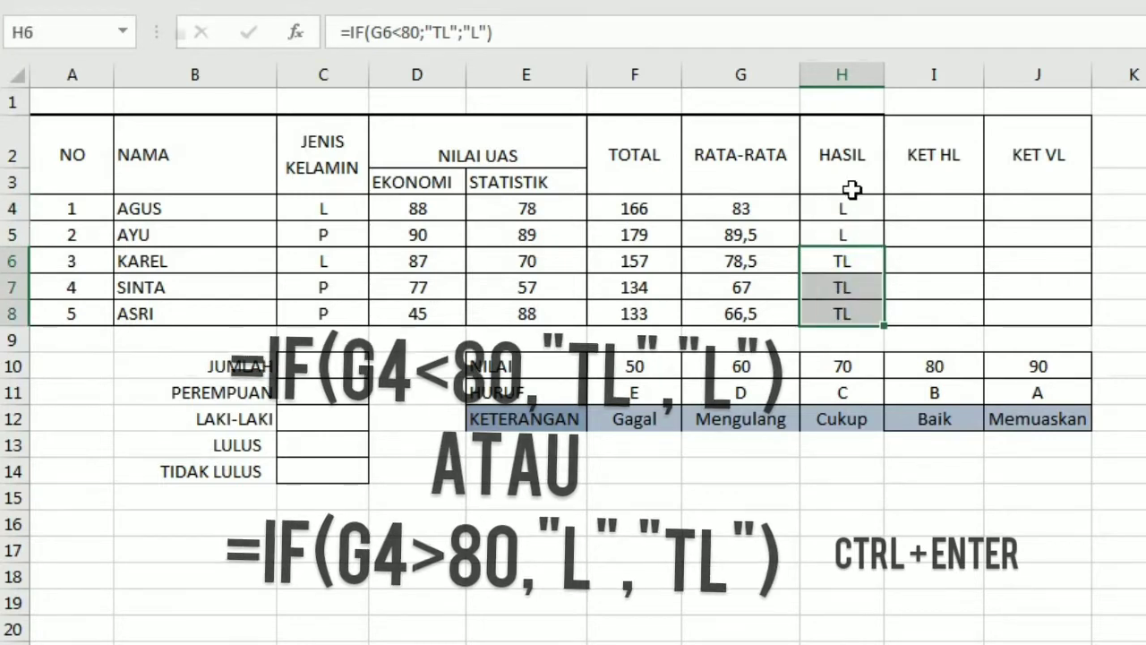
{"action": "left_click", "coordinate": [852, 228]}
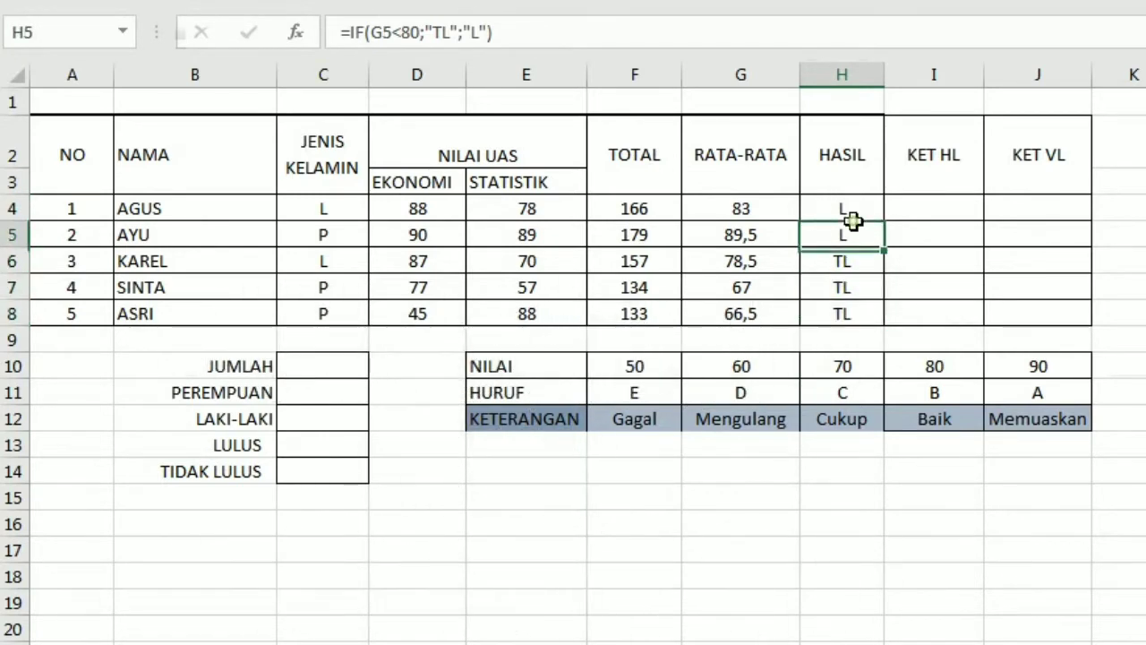
{"action": "left_click", "coordinate": [959, 156]}
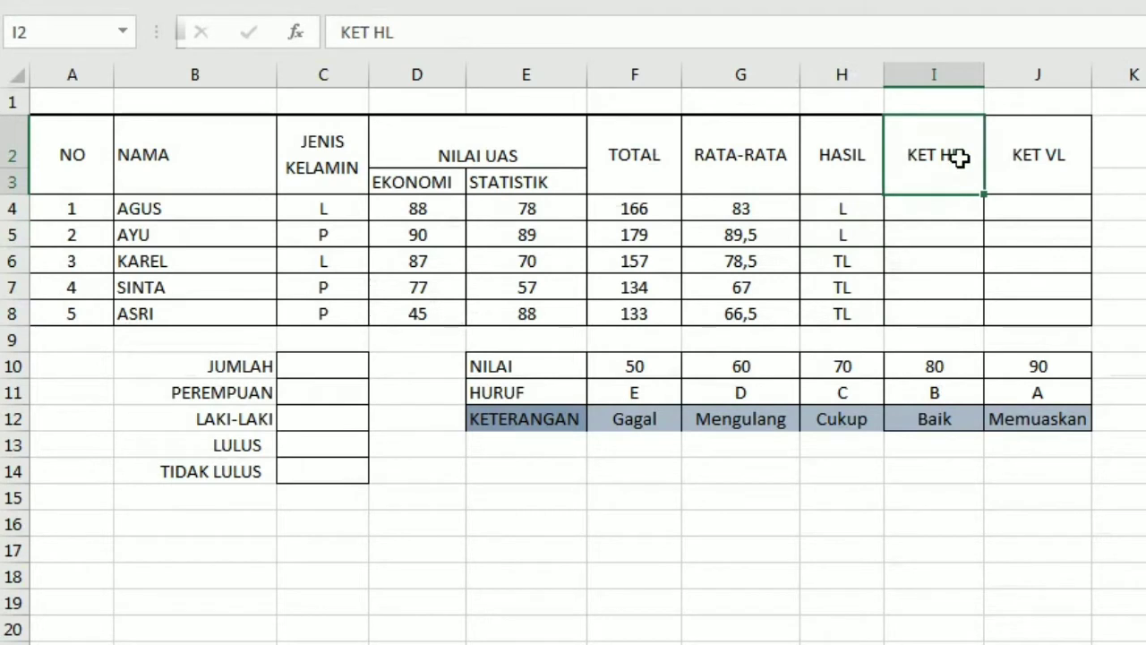
{"action": "key", "text": "Down"}
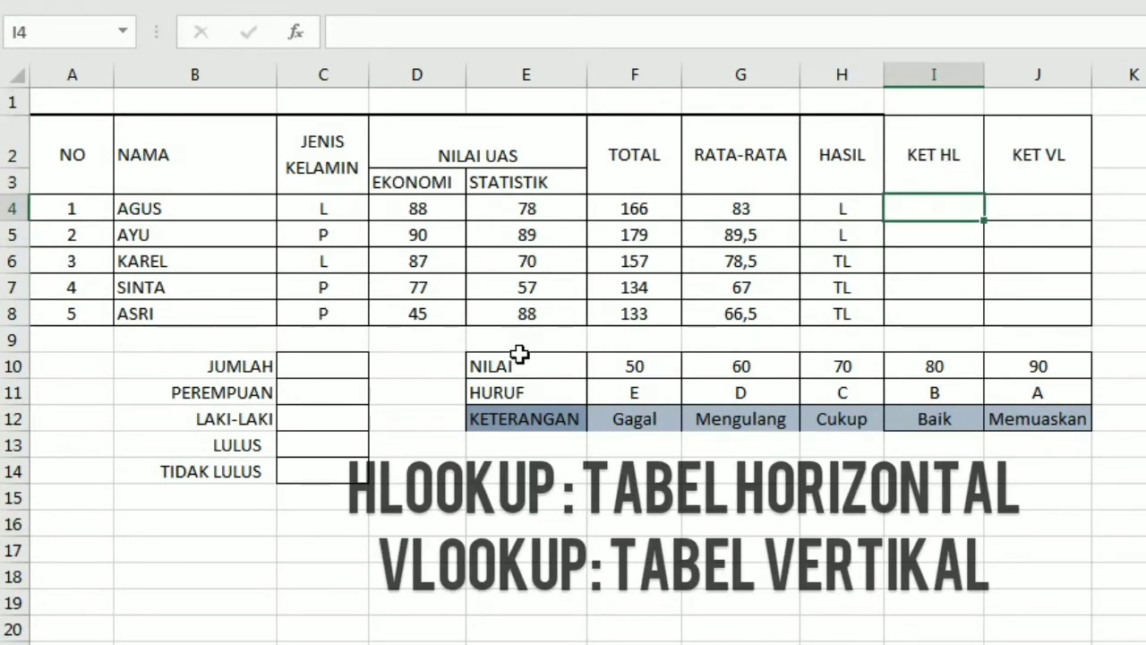
{"action": "left_click_drag", "start_coordinate": [524, 358], "coordinate": [988, 432]}
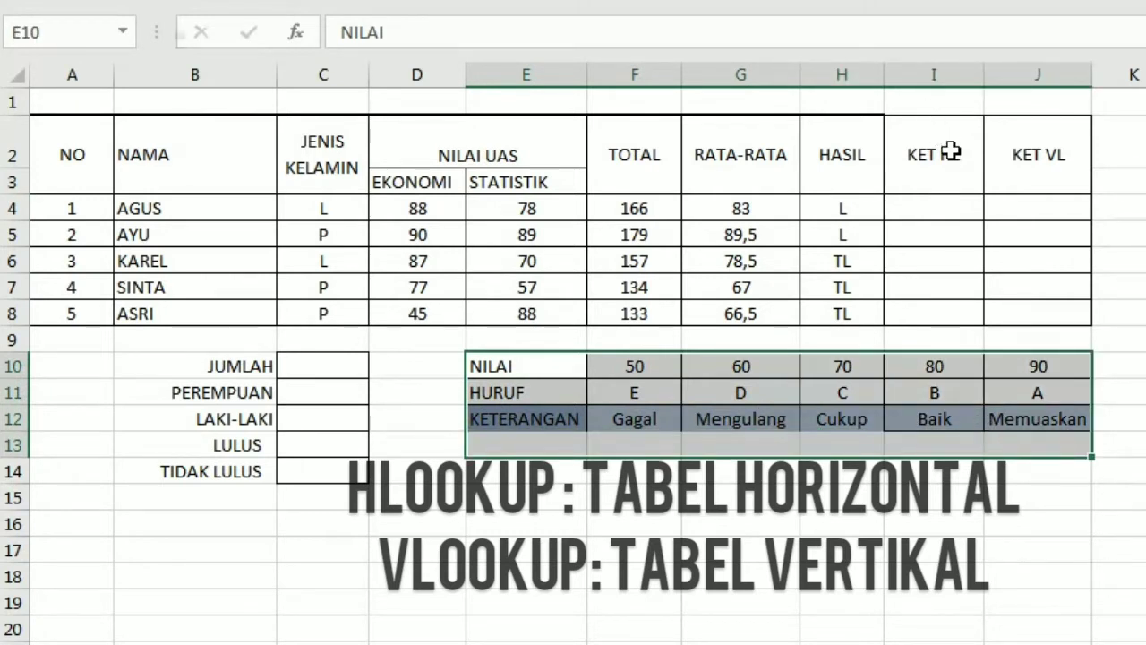
{"action": "left_click", "coordinate": [950, 148]}
- For the KET HL cells I4:I8, enter the formula =HLOOKUP(G4;F10:J12;3) to look up each average's description
{"action": "left_click_drag", "start_coordinate": [947, 209], "coordinate": [944, 320]}
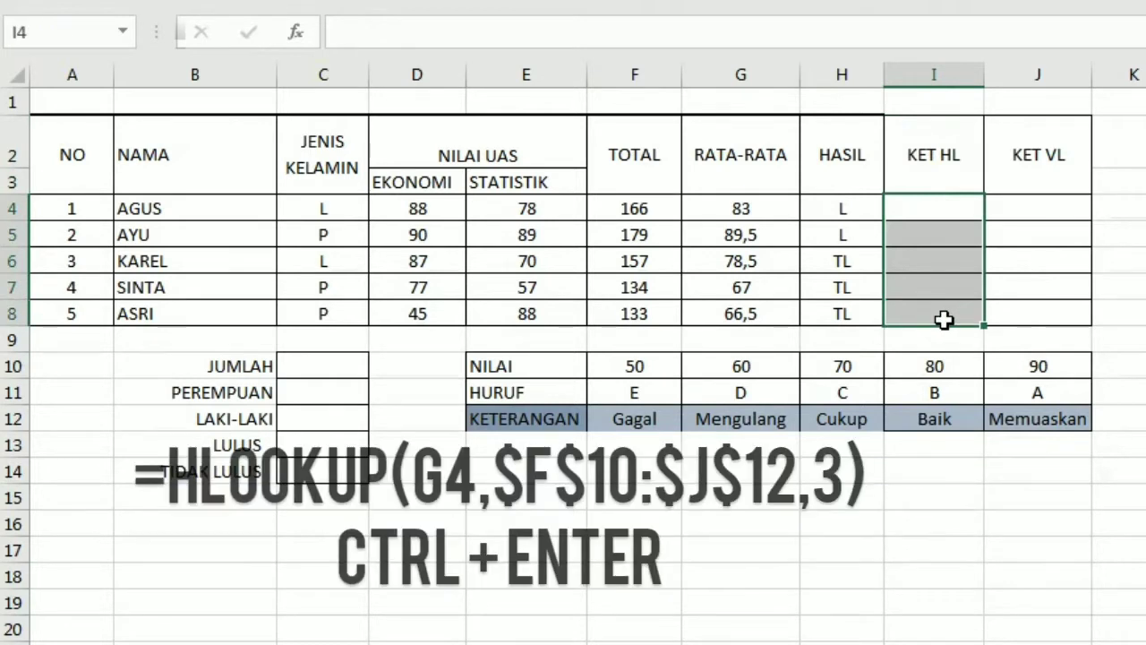
{"action": "type", "text": "="}
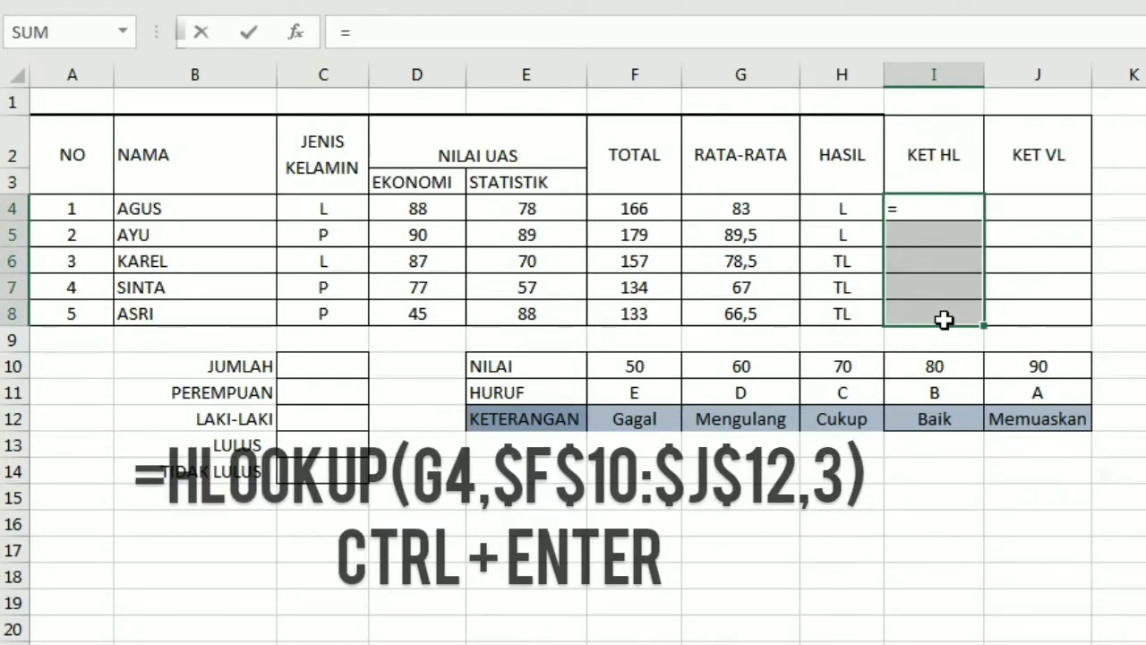
{"action": "type", "text": "HLOOKUP("}
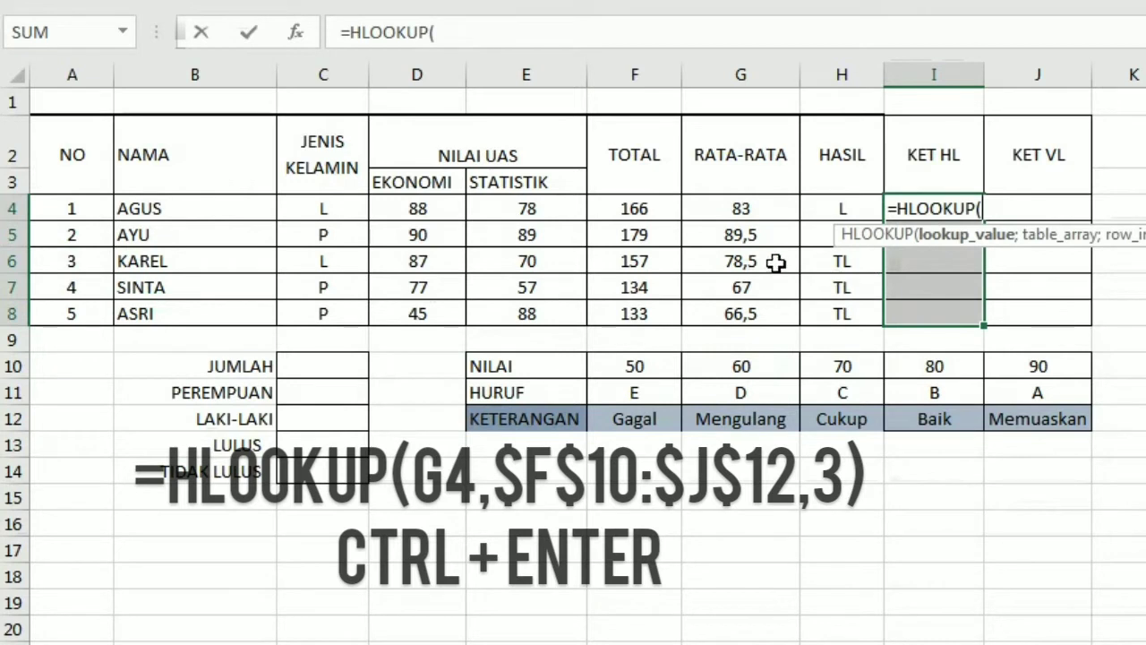
{"action": "left_click", "coordinate": [722, 214]}
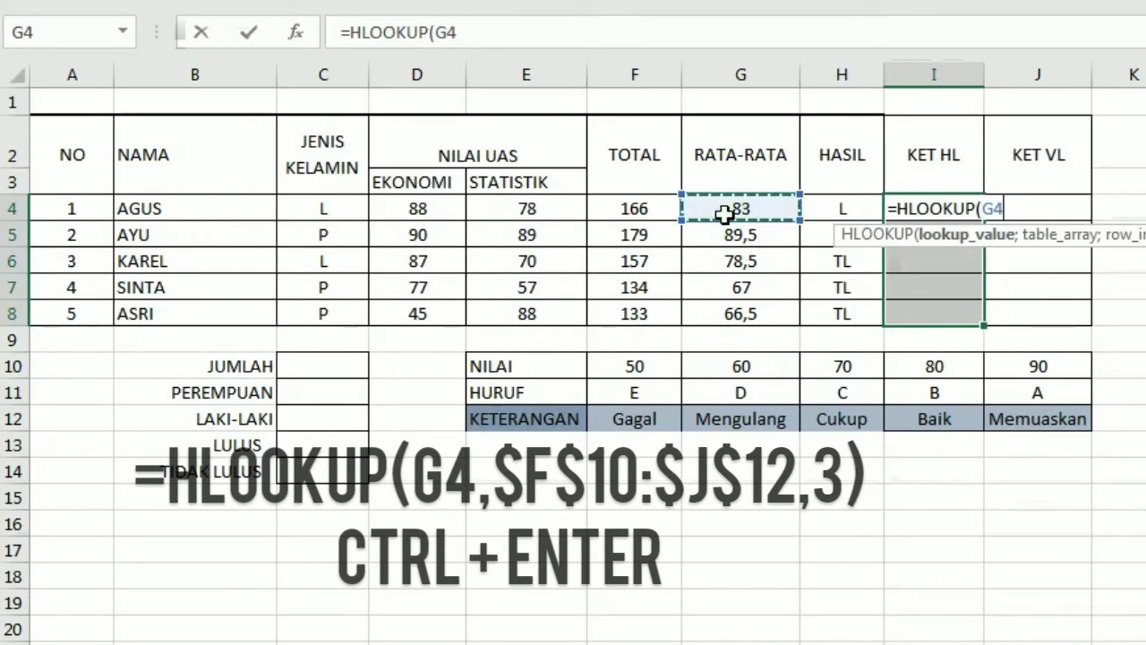
{"action": "type", "text": ";"}
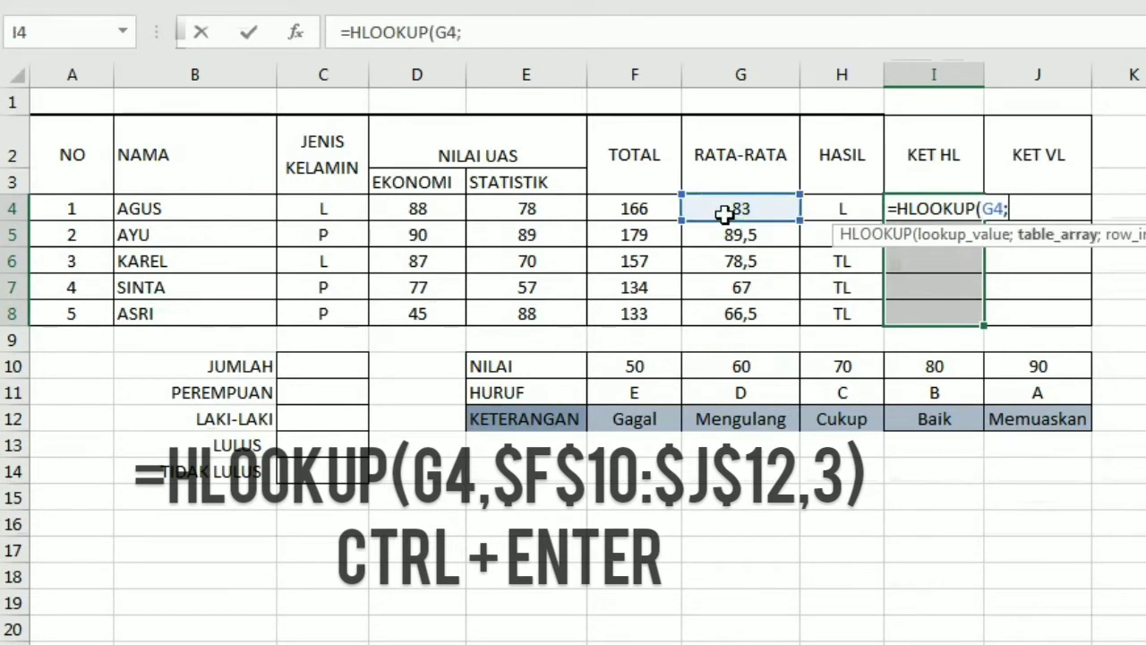
{"action": "left_click", "coordinate": [638, 364]}
{"action": "left_click_drag", "start_coordinate": [638, 364], "coordinate": [1082, 423]}
{"action": "type", "text": ";"}
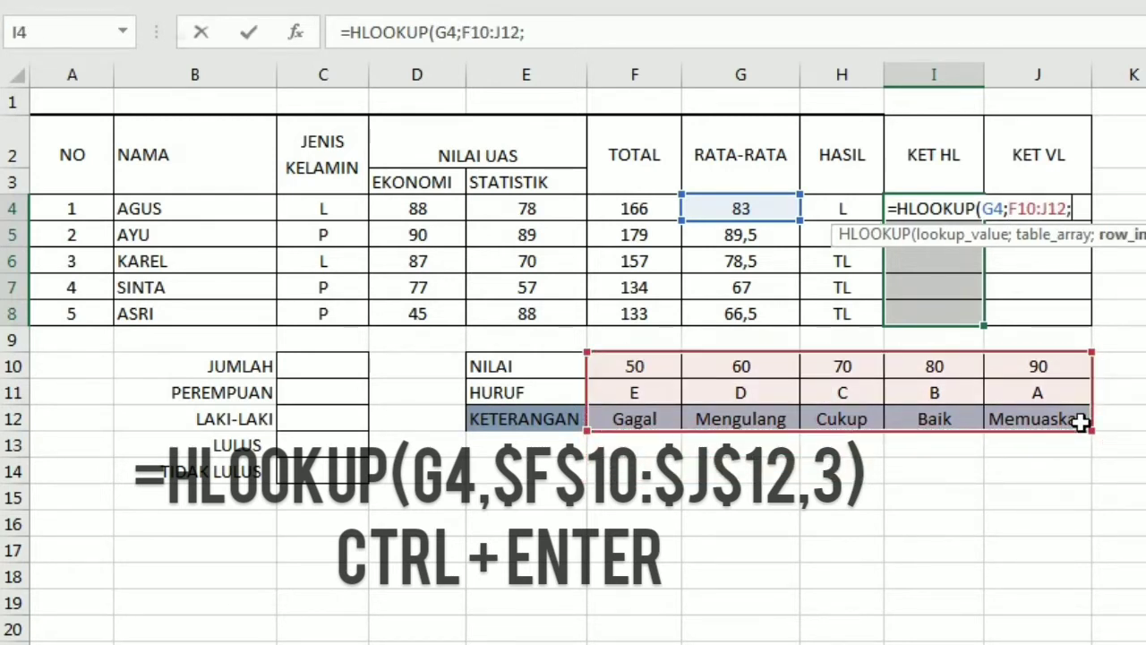
{"action": "key", "text": "BackSpace"}
{"action": "key", "text": "BackSpace"}
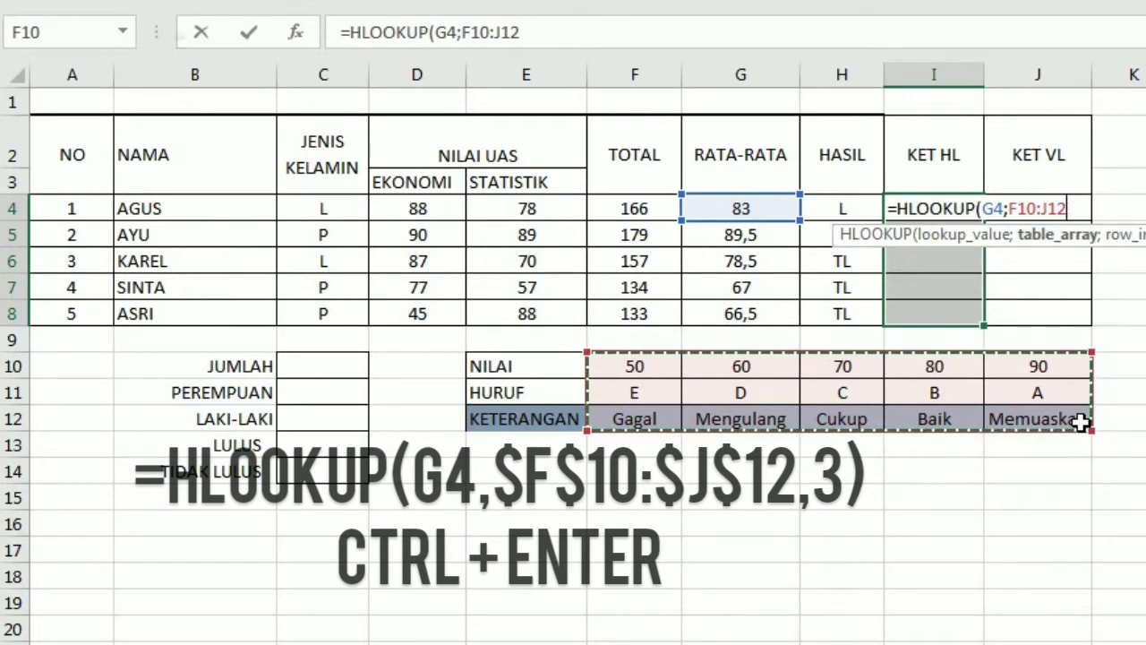
{"action": "type", "text": ";3"}
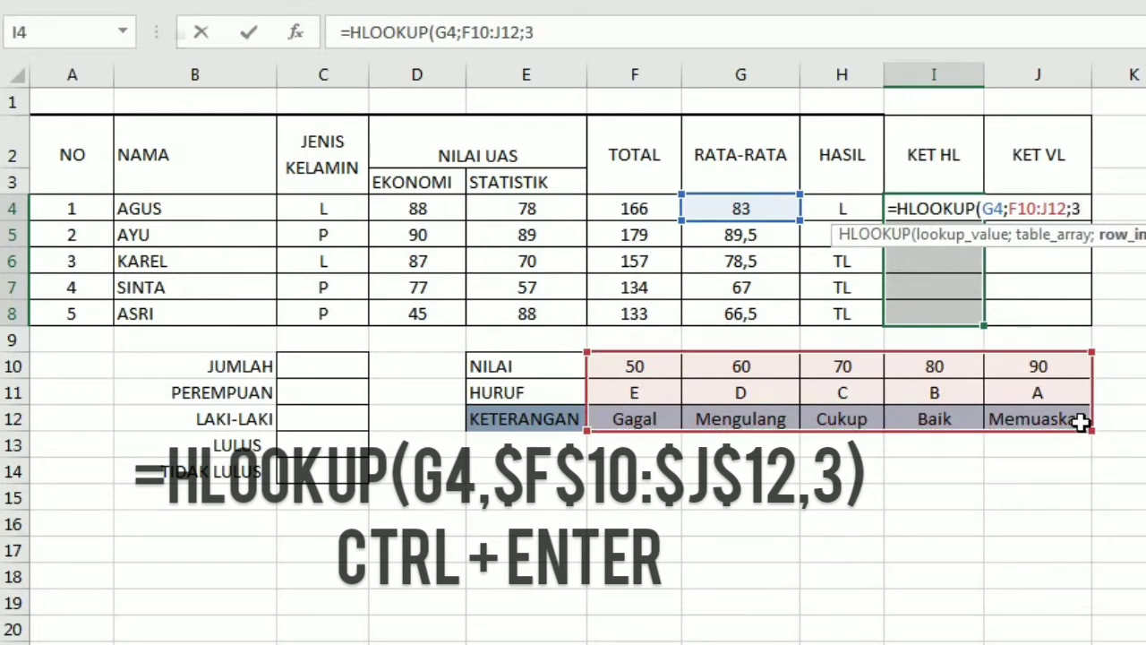
{"action": "type", "text": ")"}
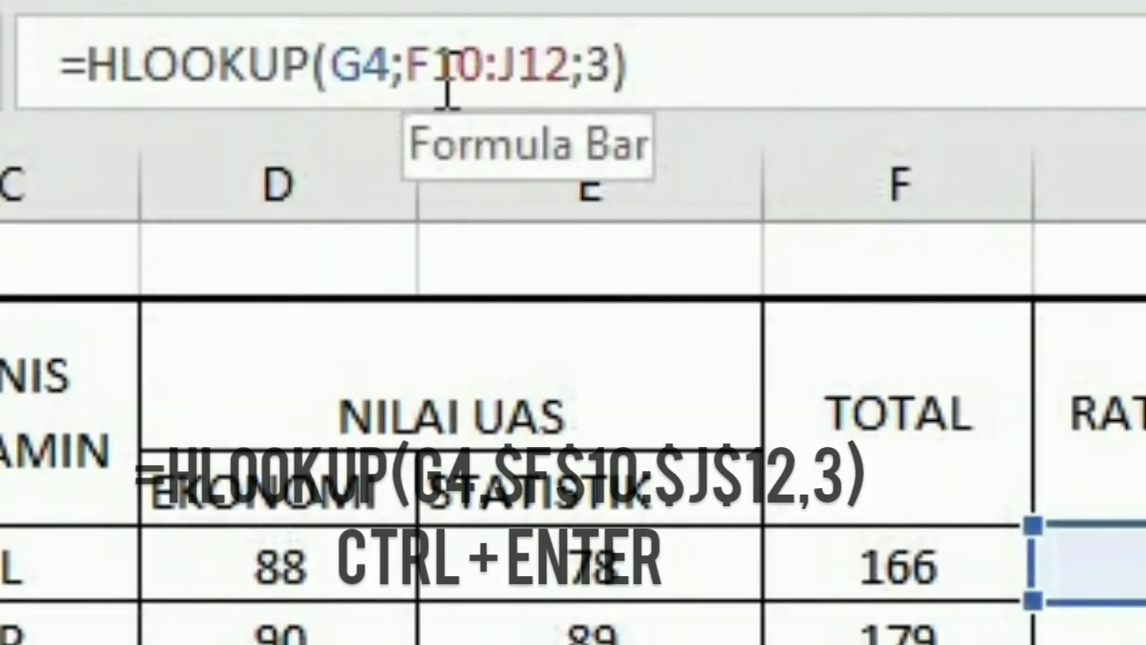
- Make the HLOOKUP table range absolute as $F$10:$J$12 and fill the formula into I4:I8 in one go
{"action": "left_click", "coordinate": [446, 82]}
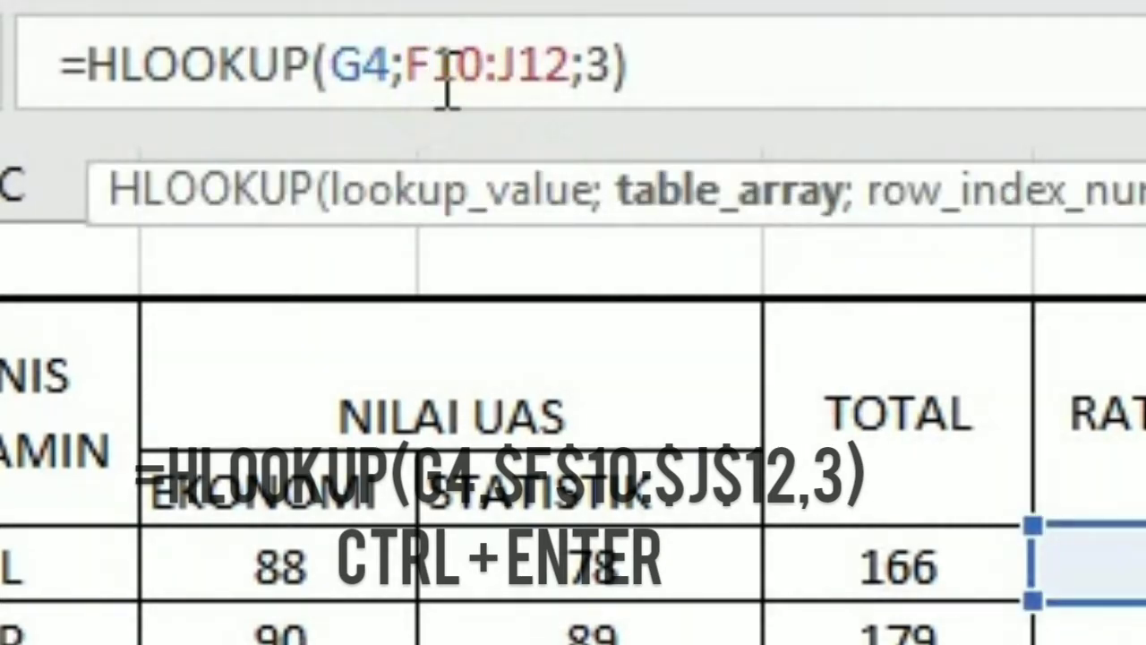
{"action": "key", "text": "F4"}
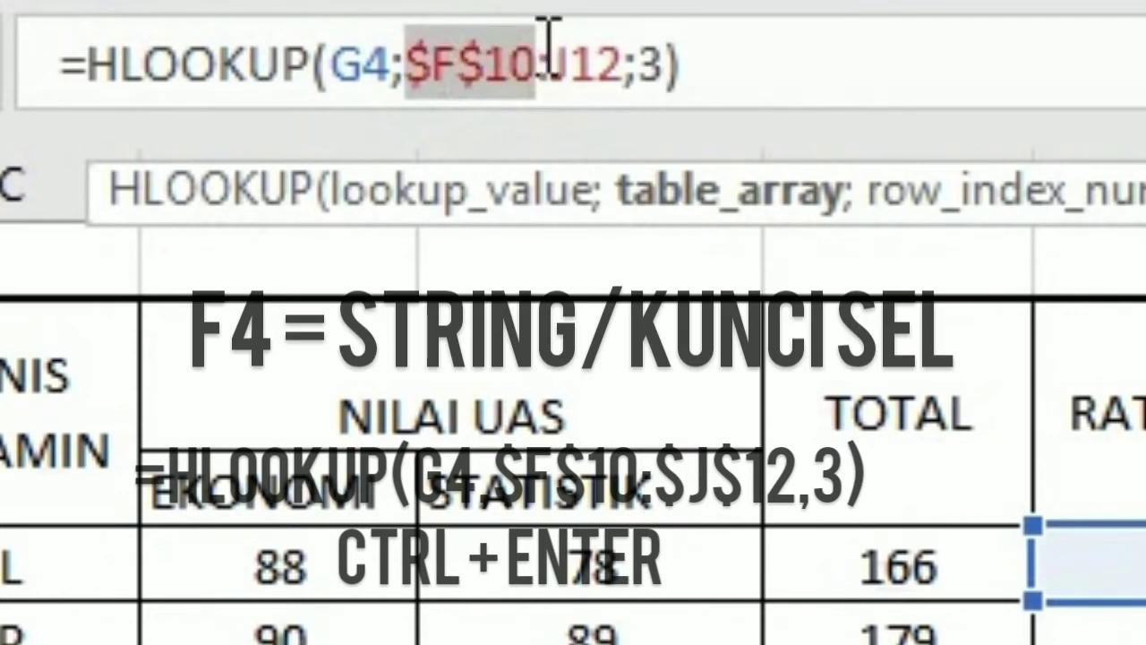
{"action": "left_click", "coordinate": [583, 56]}
{"action": "key", "text": "F4"}
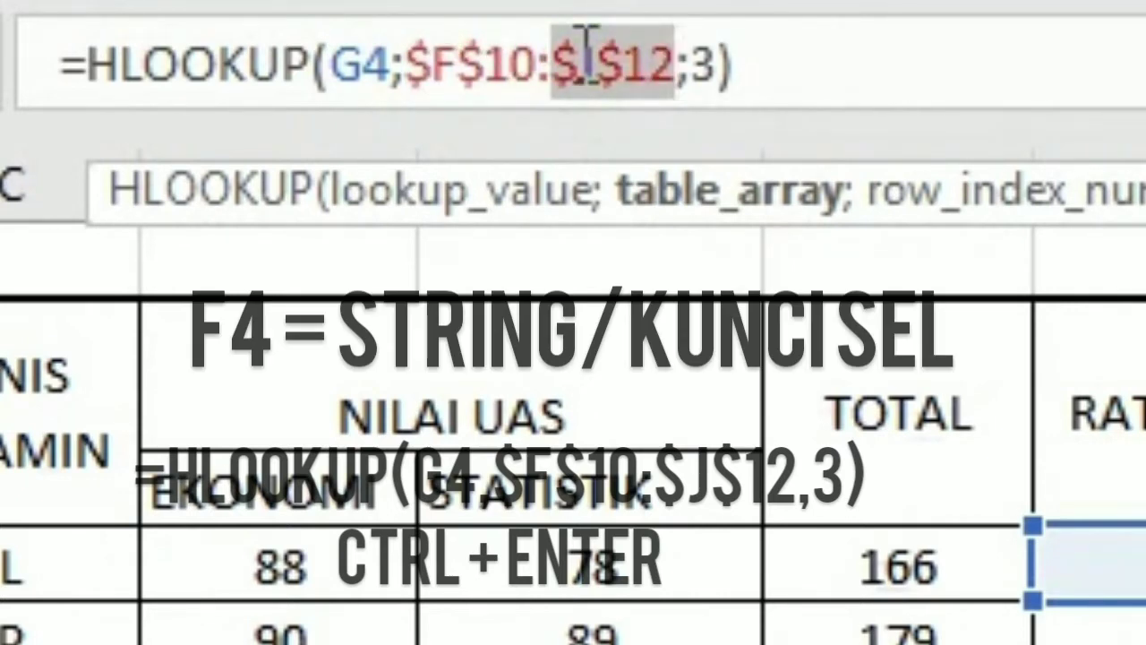
{"action": "key", "text": "ctrl+Return"}
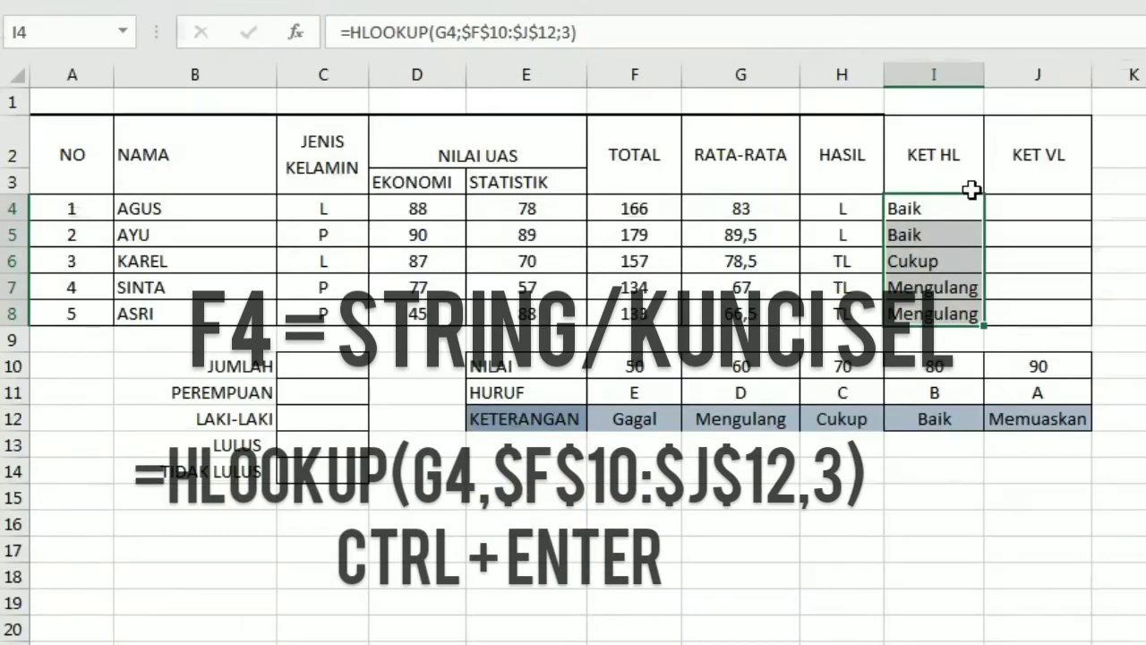
{"action": "left_click", "coordinate": [1136, 229]}
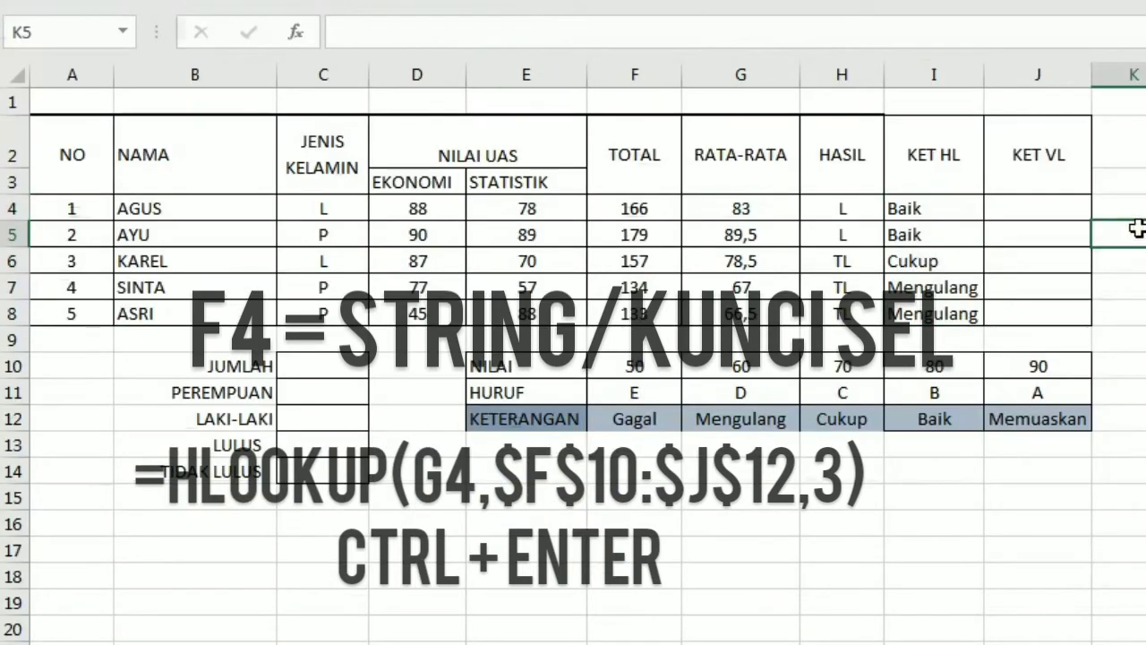
{"action": "left_click_drag", "start_coordinate": [1018, 209], "coordinate": [1029, 302]}
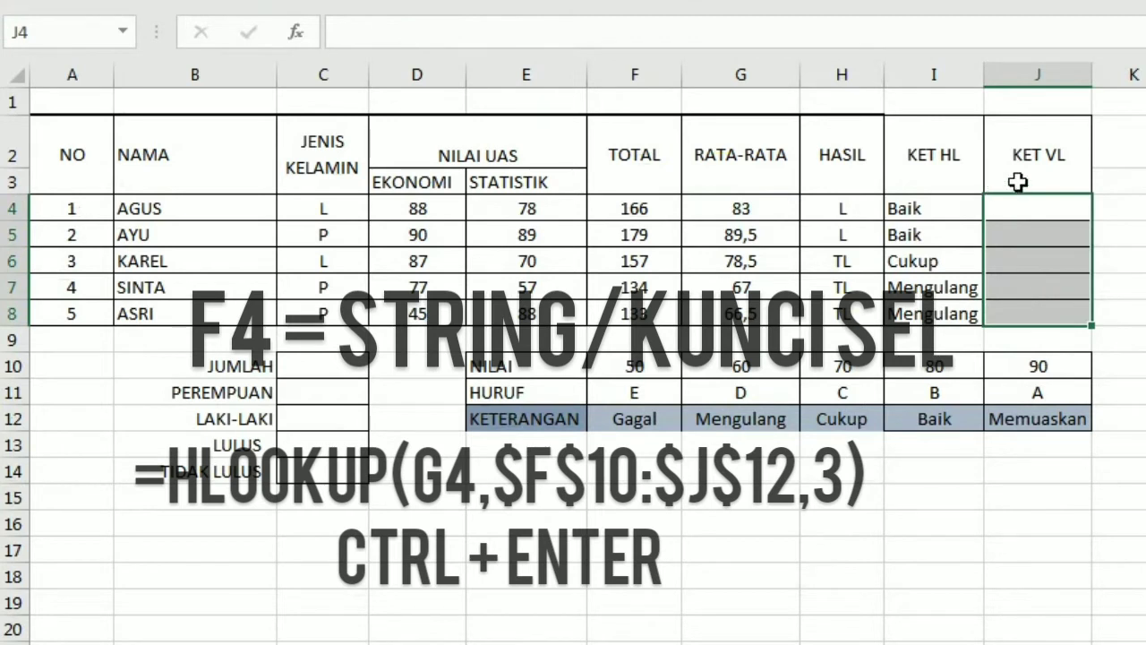
{"action": "left_click", "coordinate": [1020, 182]}
{"action": "left_click", "coordinate": [522, 369]}
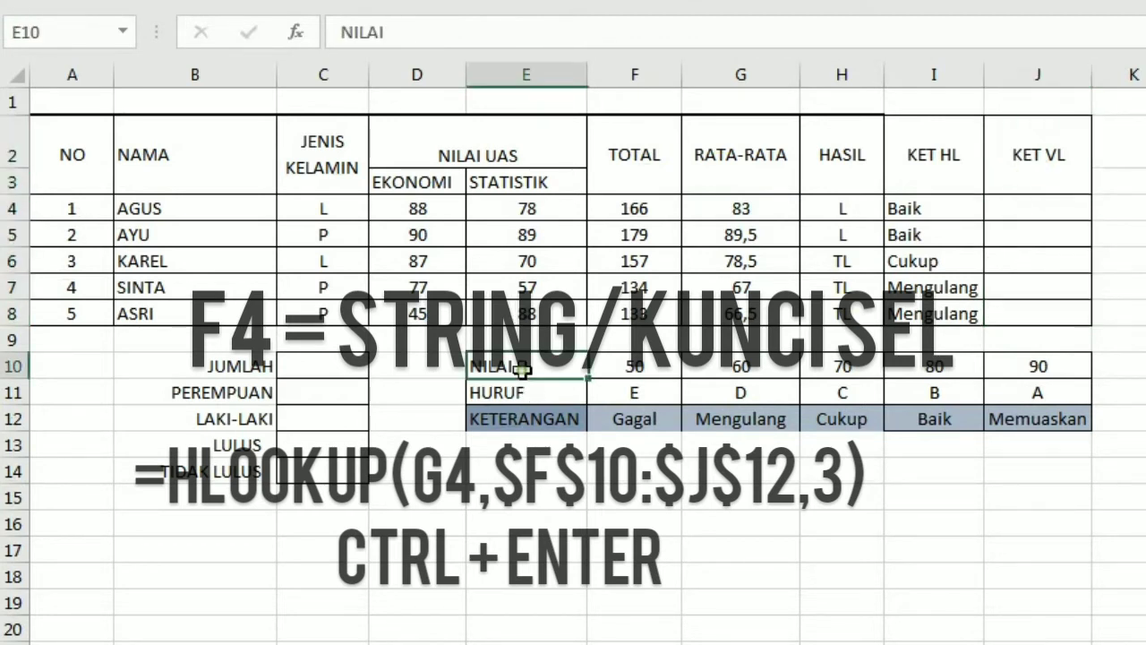
{"action": "left_click", "coordinate": [1007, 448]}
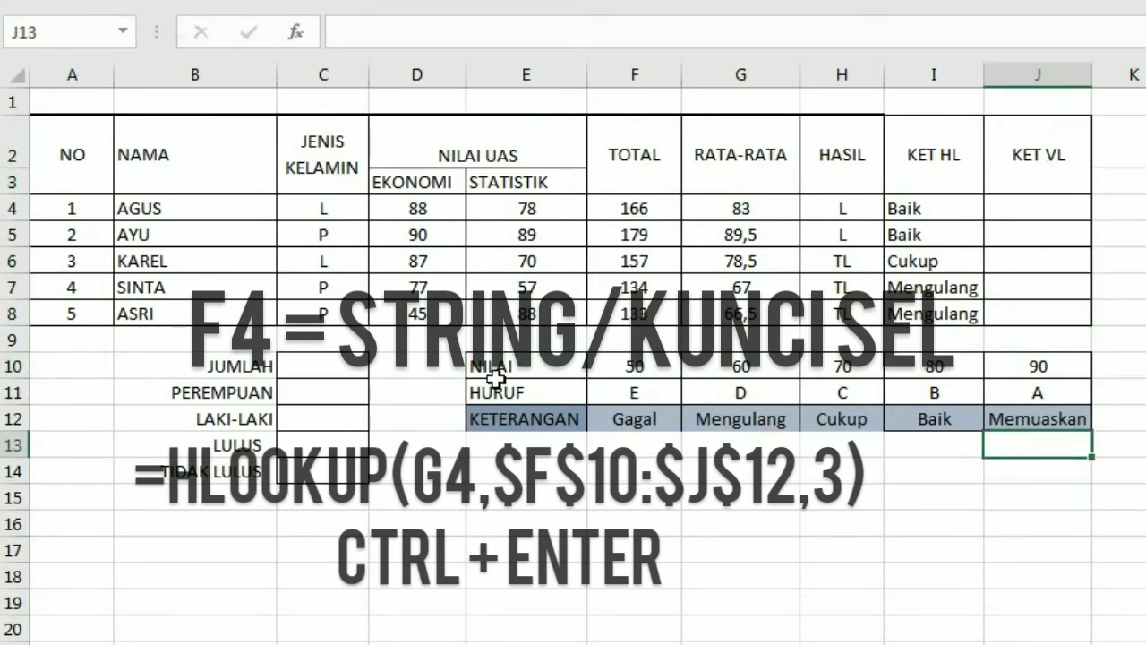
{"action": "left_click_drag", "start_coordinate": [495, 375], "coordinate": [1079, 420]}
{"action": "key", "text": "ctrl+q"}
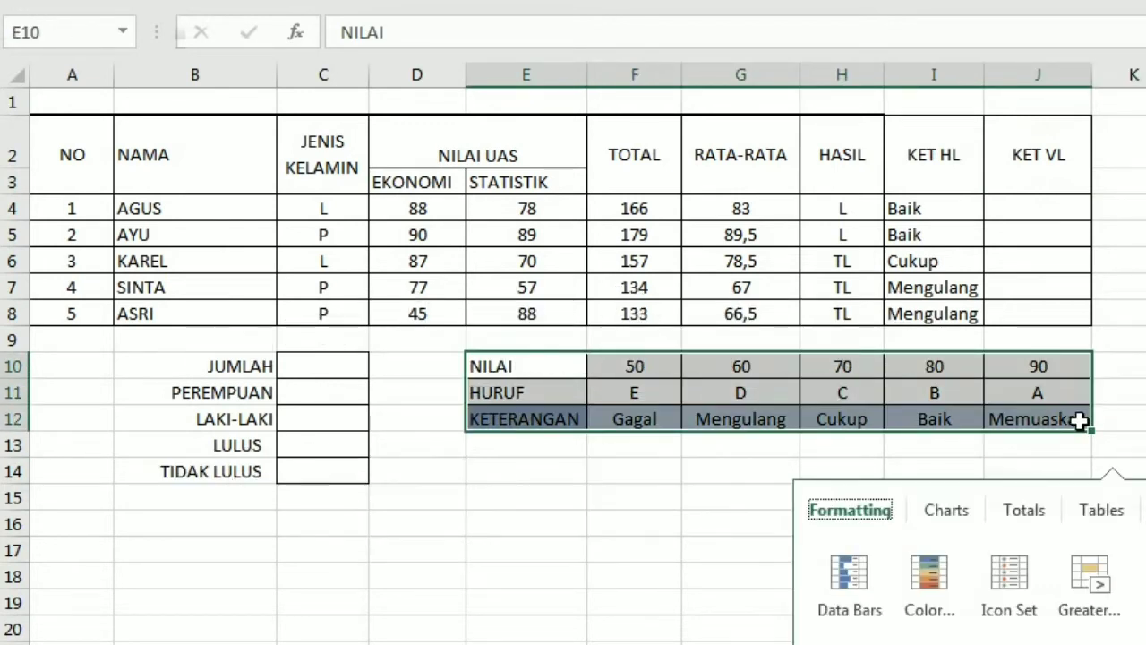
{"action": "left_click", "coordinate": [542, 474]}
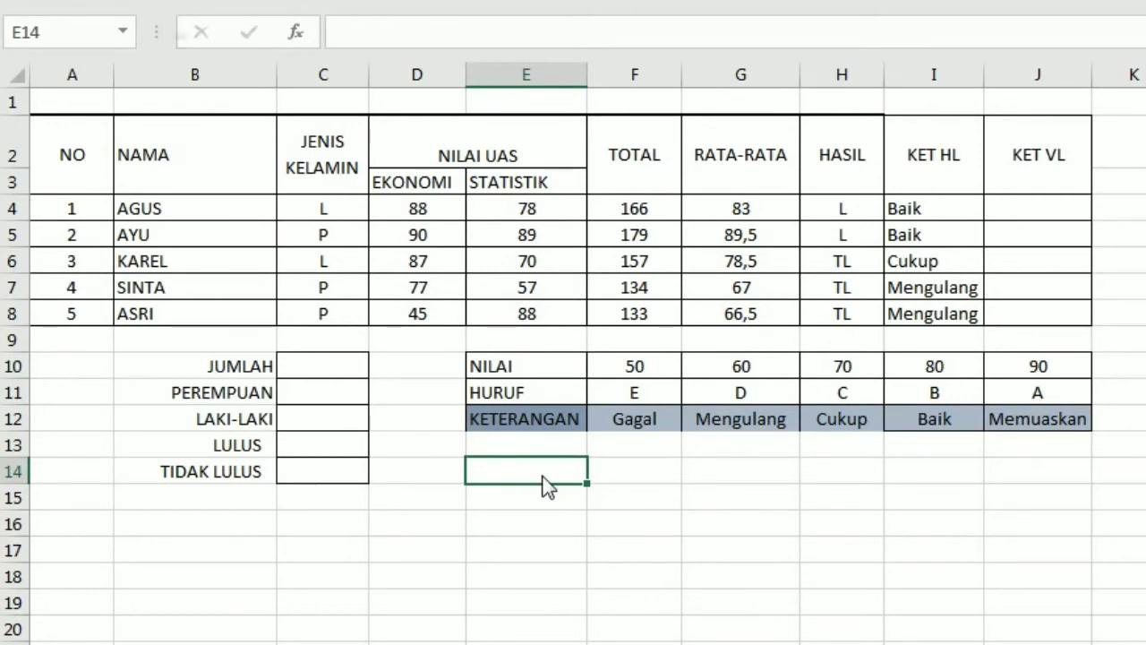
{"action": "left_click", "coordinate": [547, 485]}
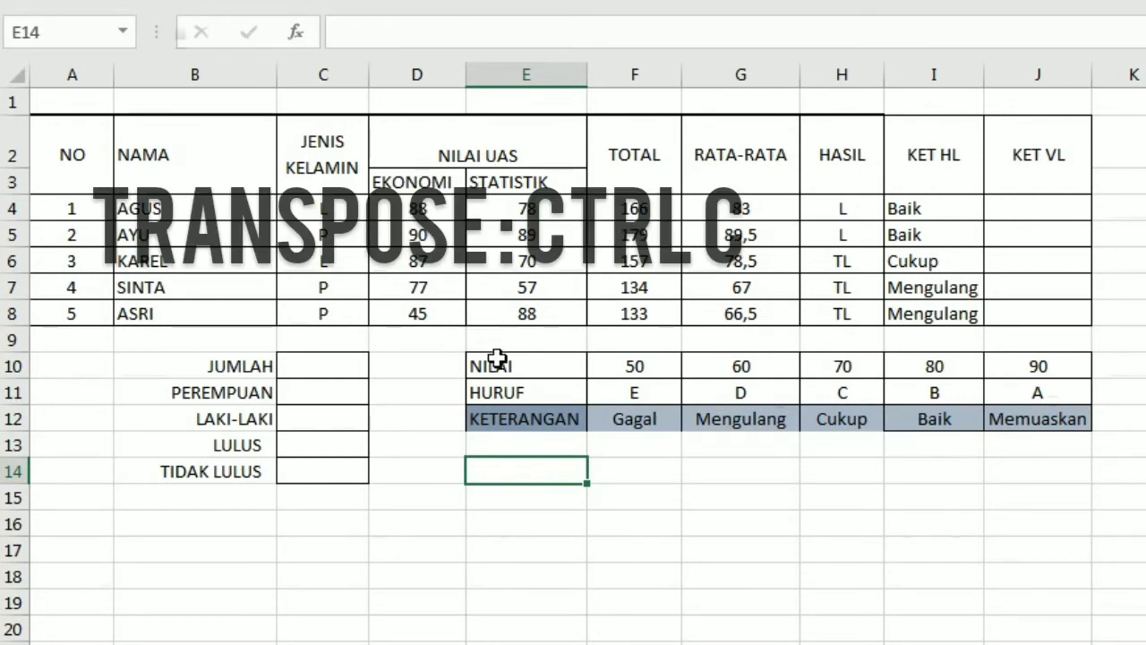
- Copy the horizontal grade table E10:J12 and paste it transposed as a vertical table starting at cell E14
{"action": "left_click_drag", "start_coordinate": [493, 360], "coordinate": [1039, 430]}
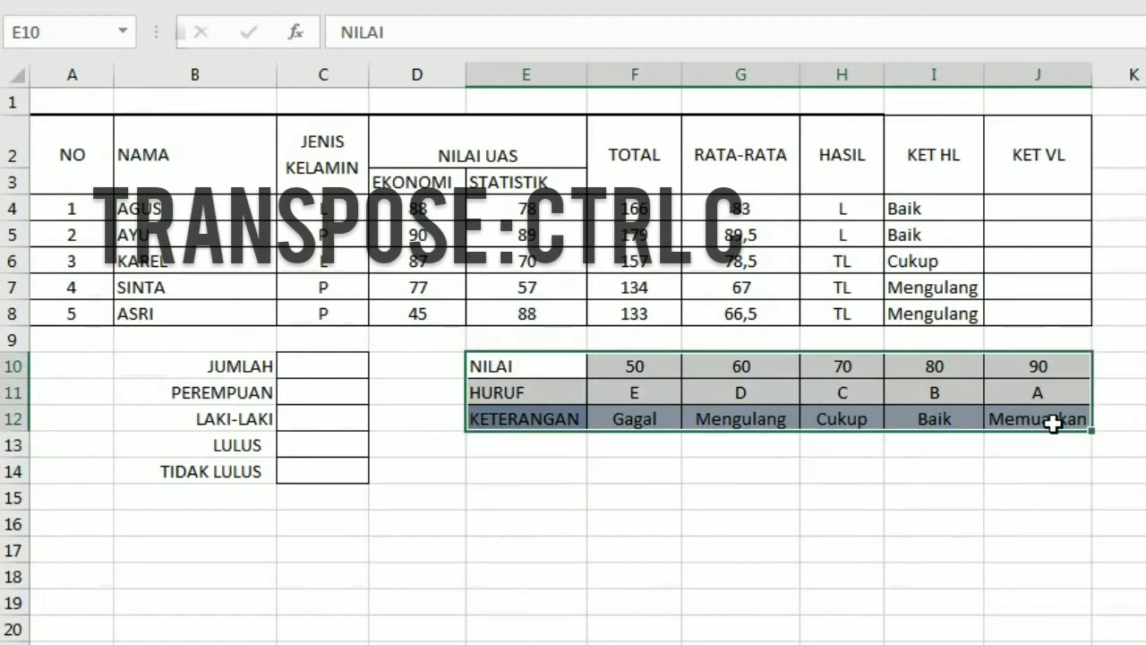
{"action": "key", "text": "ctrl+c"}
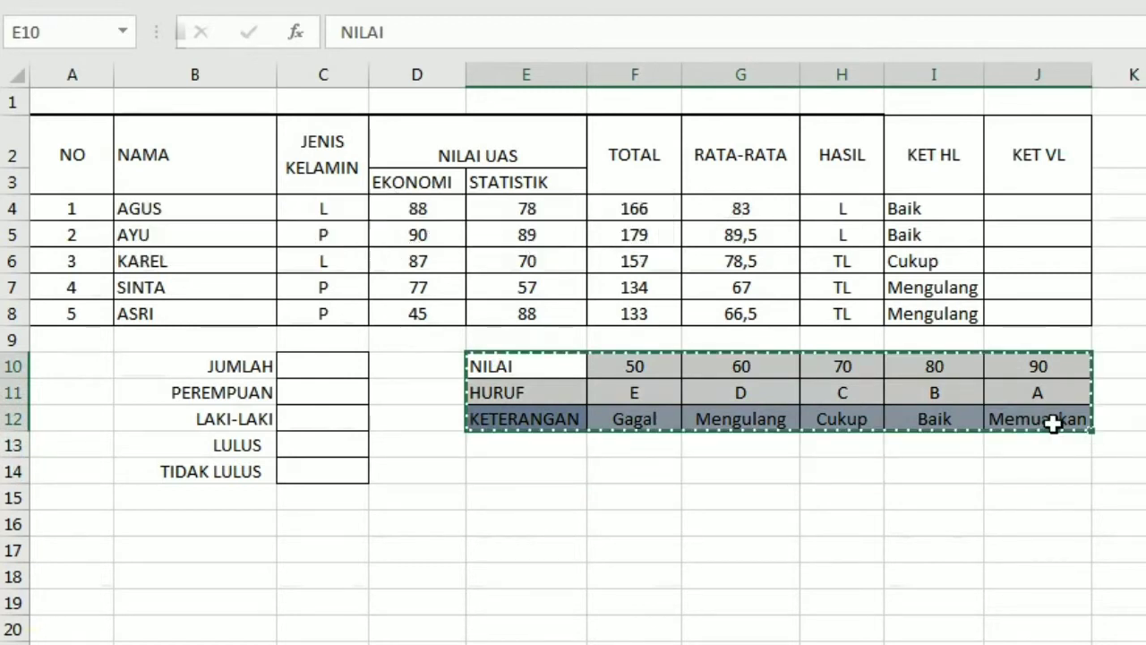
{"action": "left_click", "coordinate": [546, 483]}
{"action": "left_click", "coordinate": [542, 475]}
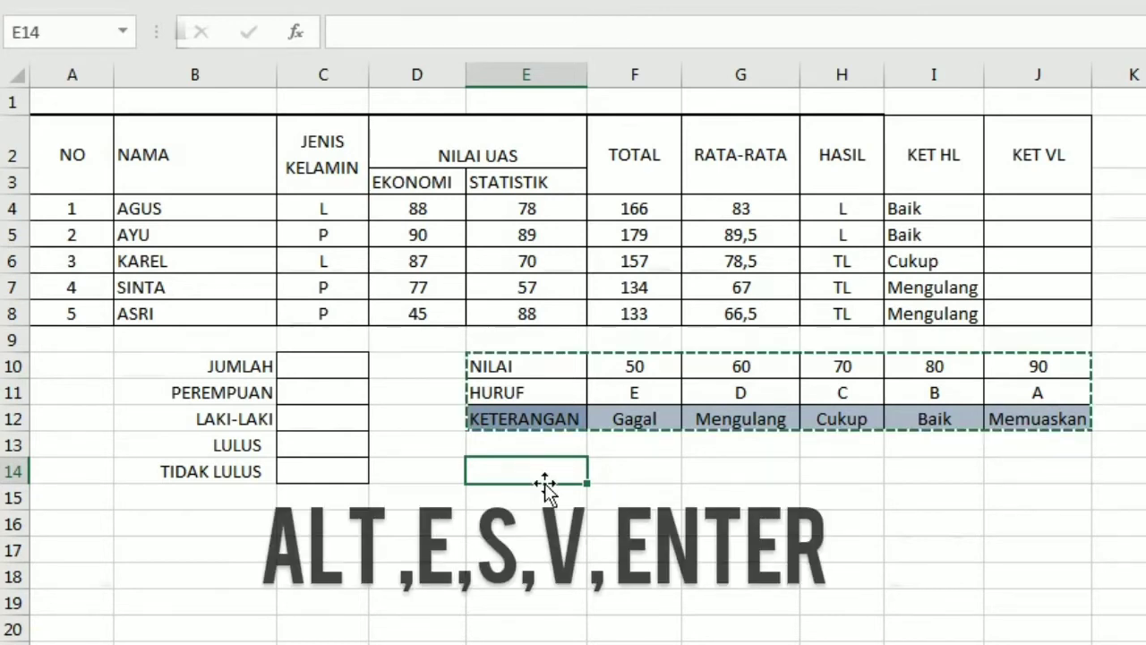
{"action": "key", "text": "alt+e"}
{"action": "key", "text": "s"}
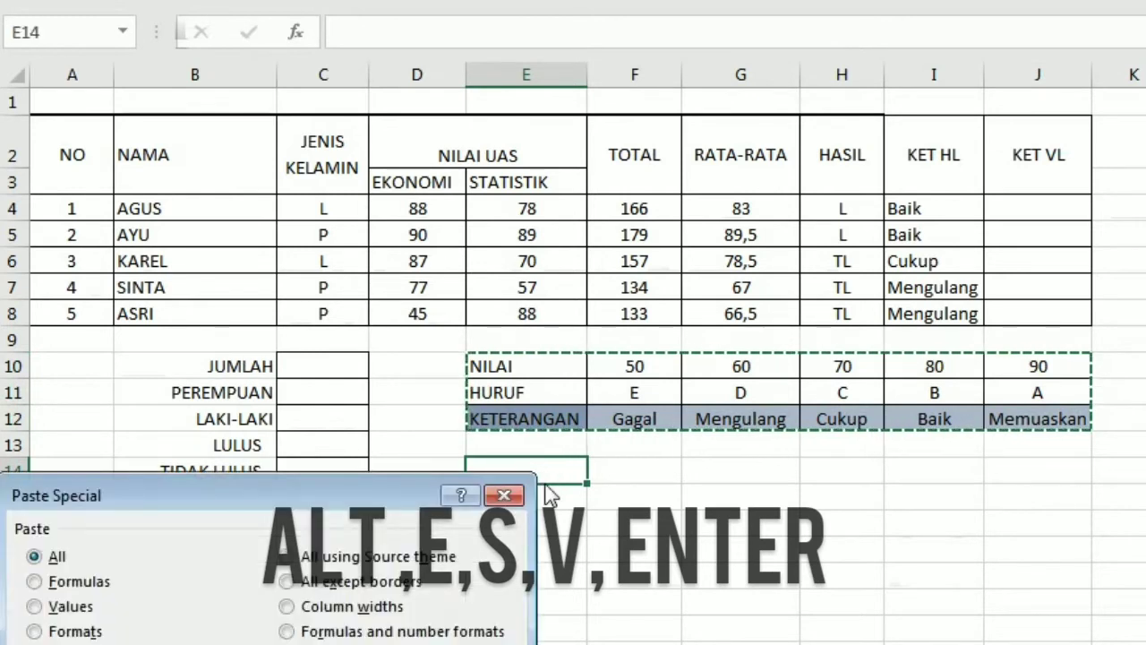
{"action": "key", "text": "e"}
{"action": "key", "text": "Return"}
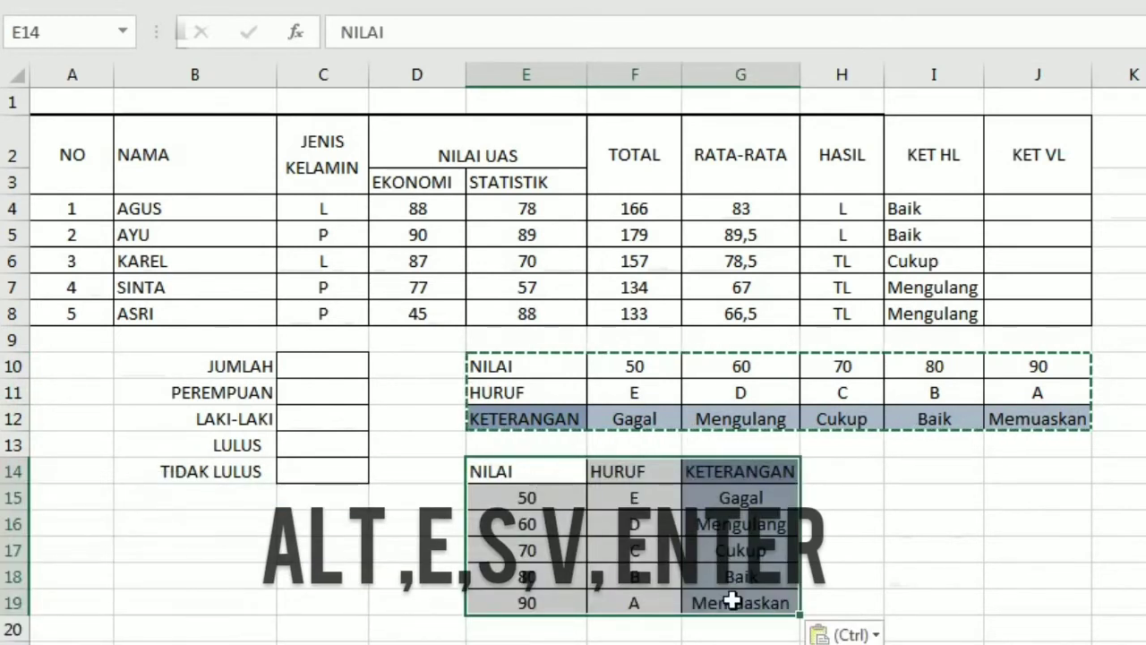
{"action": "left_click", "coordinate": [752, 628]}
{"action": "left_click_drag", "start_coordinate": [618, 498], "coordinate": [667, 522]}
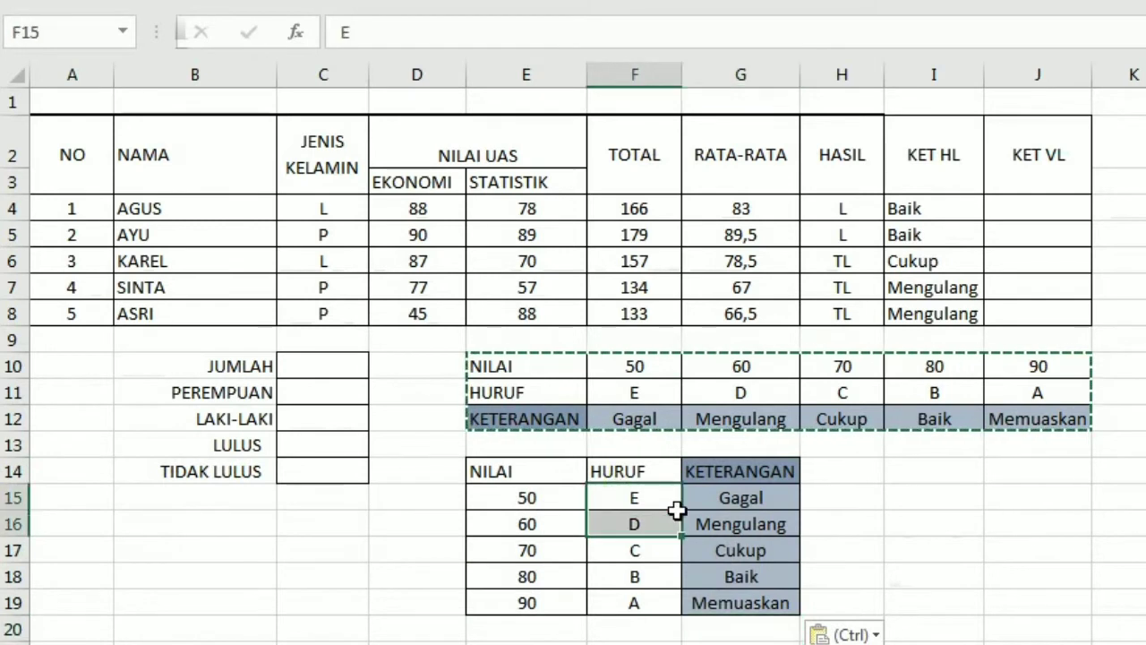
- For the KET VL cells J4:J8, begin a VLOOKUP formula with lookup value G4, table range E15:G19 and column index 3
{"action": "left_click_drag", "start_coordinate": [1011, 204], "coordinate": [1034, 311]}
{"action": "type", "text": "="}
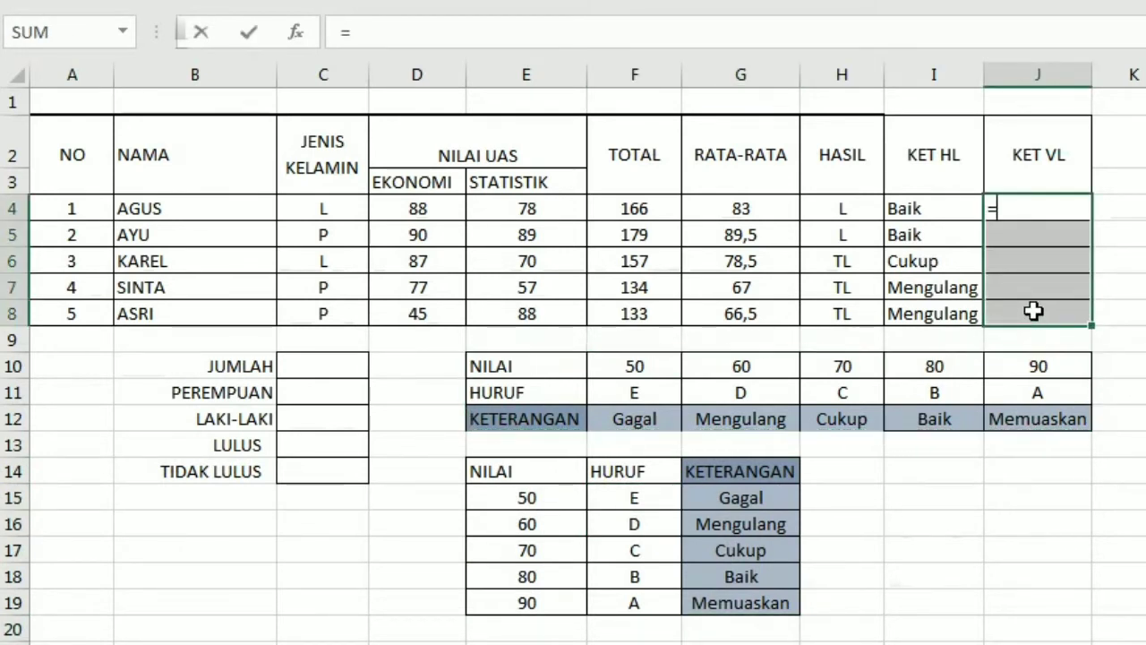
{"action": "type", "text": "VL"}
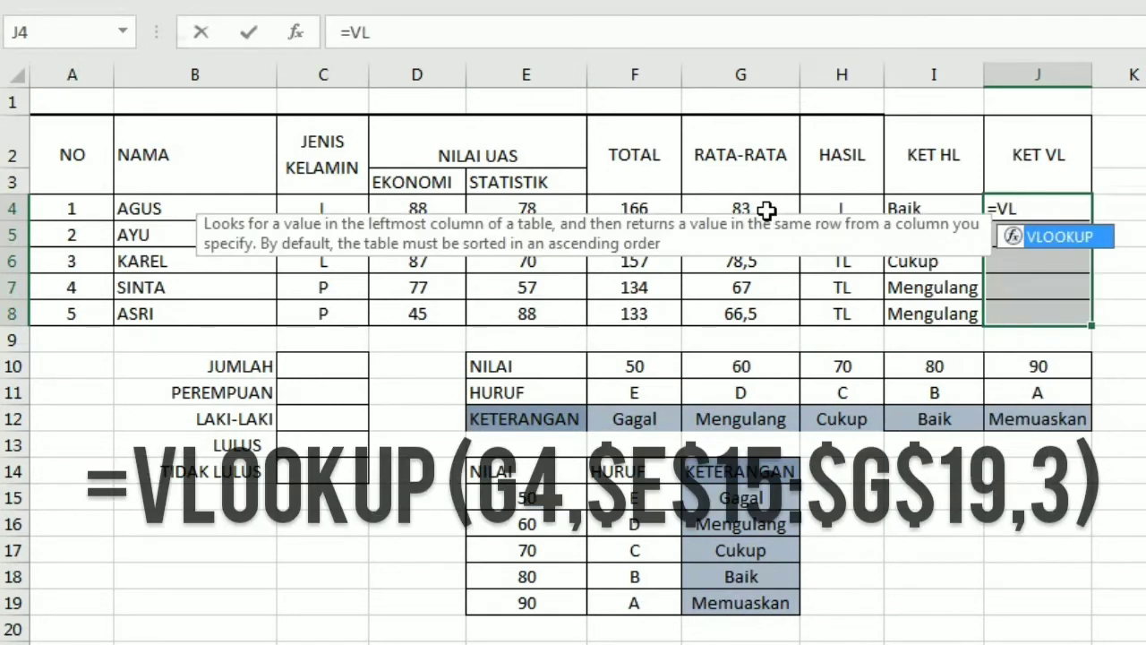
{"action": "key", "text": "Tab"}
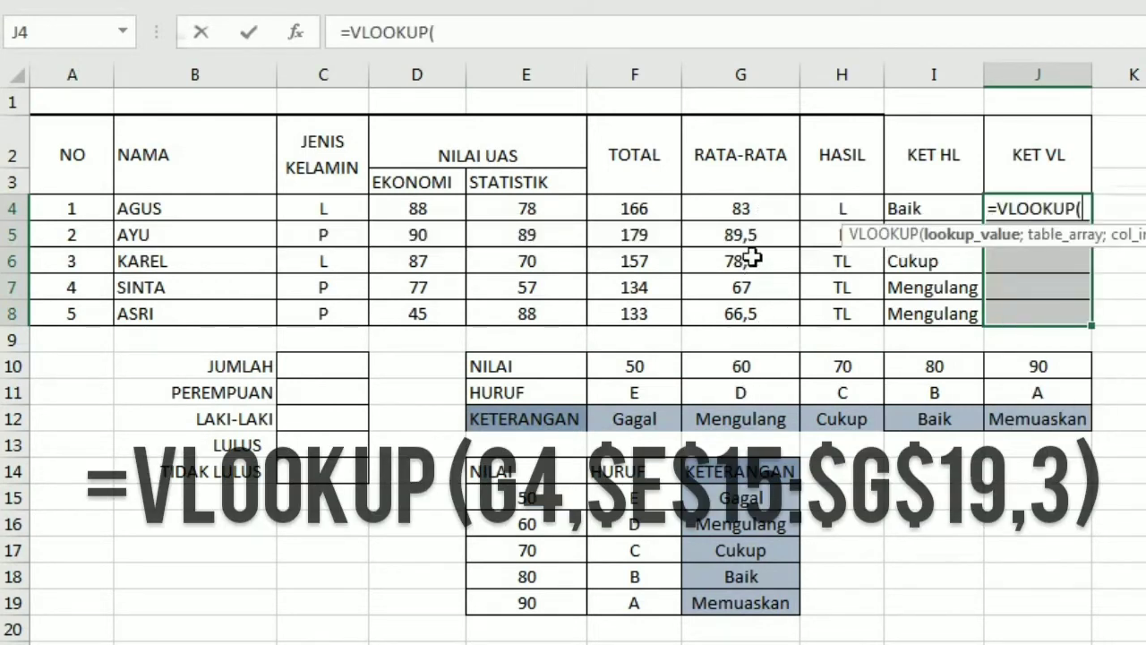
{"action": "left_click", "coordinate": [741, 210]}
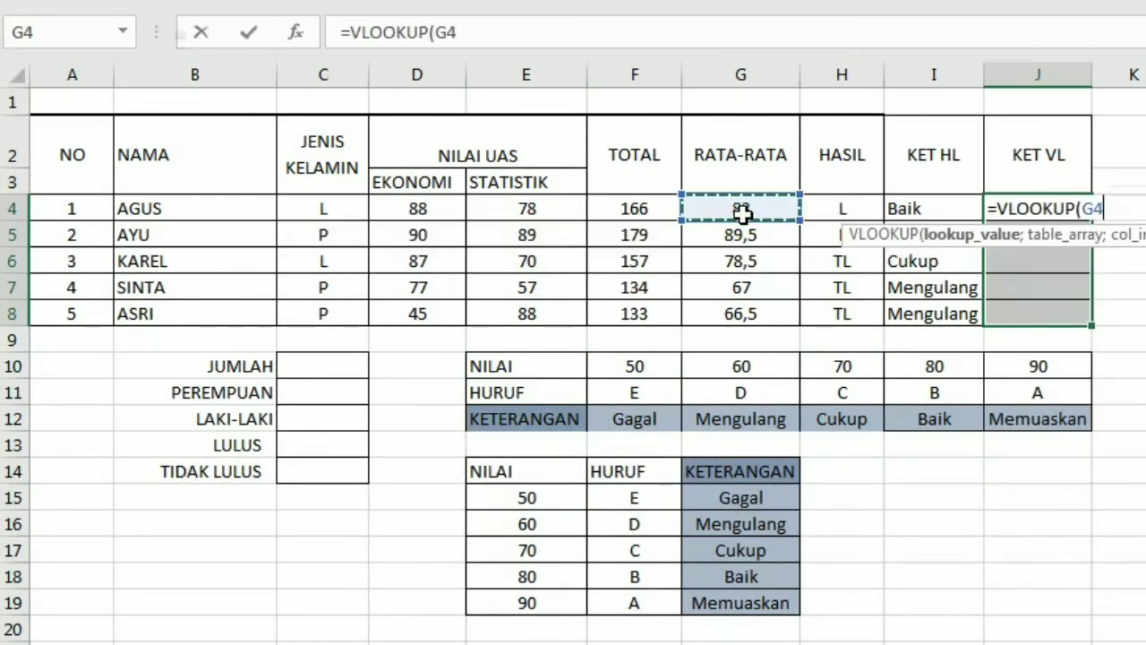
{"action": "type", "text": ";"}
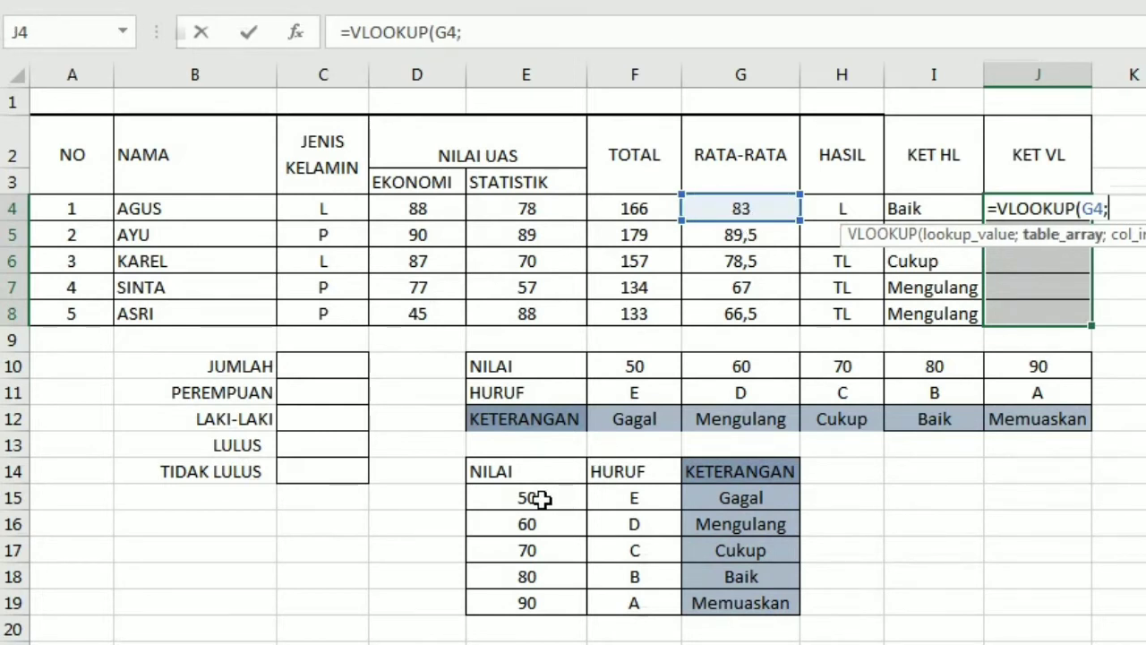
{"action": "left_click_drag", "start_coordinate": [542, 499], "coordinate": [783, 605]}
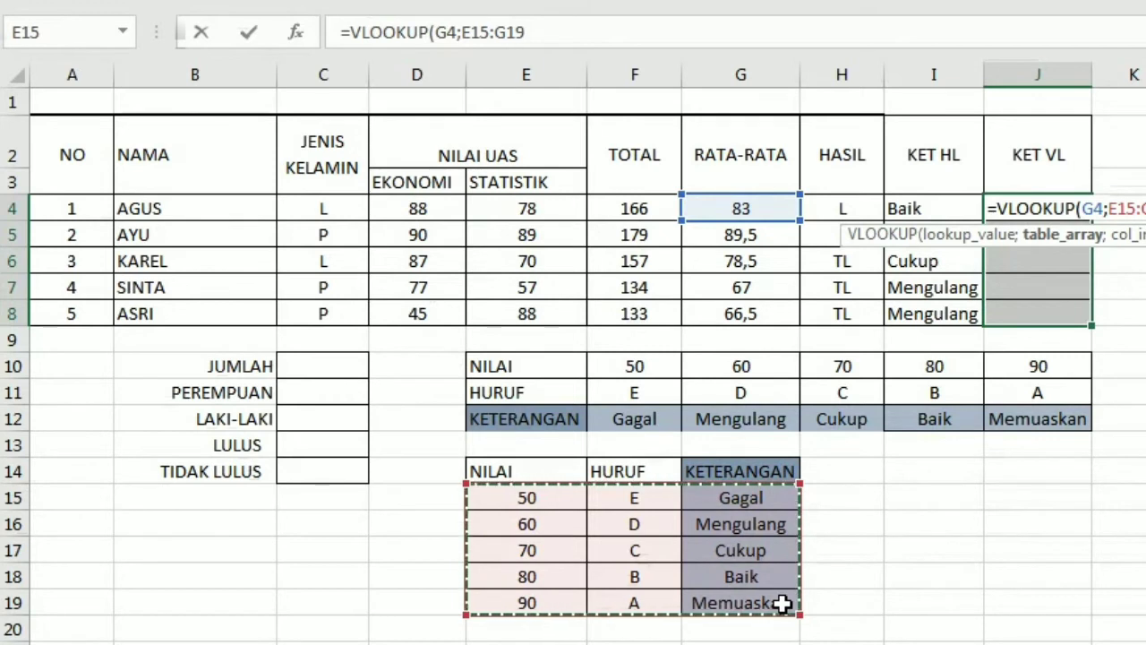
{"action": "type", "text": ";3"}
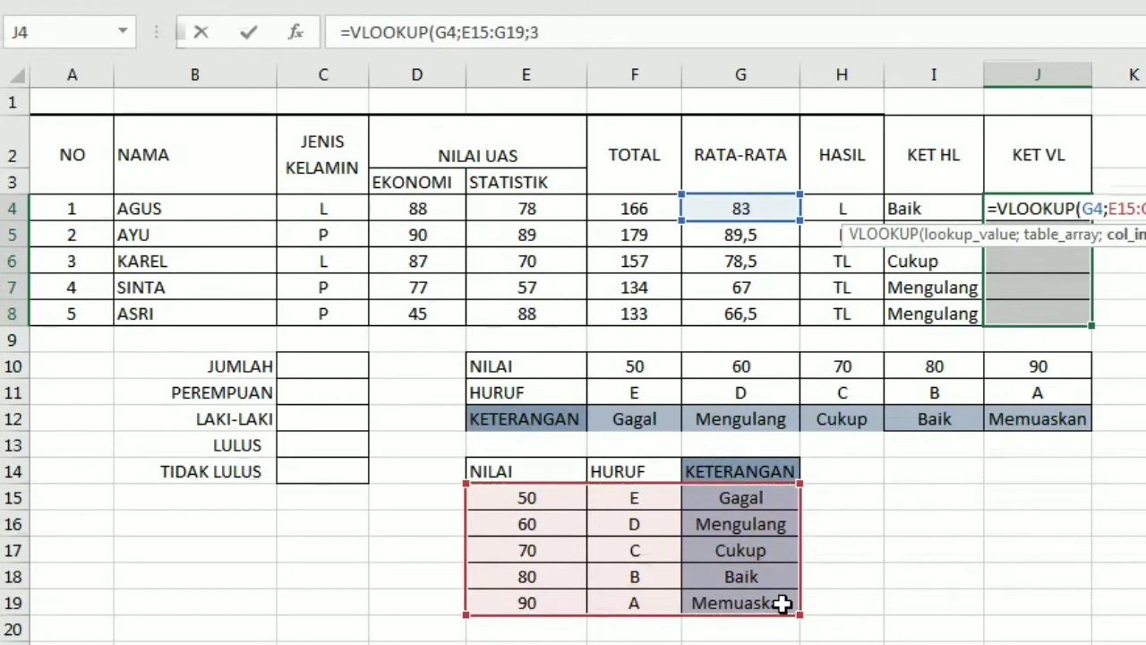
- Make the VLOOKUP table range absolute as $E$15:$G$19, close the formula and fill it into J4:J8 in one go
{"action": "left_click", "coordinate": [1117, 206]}
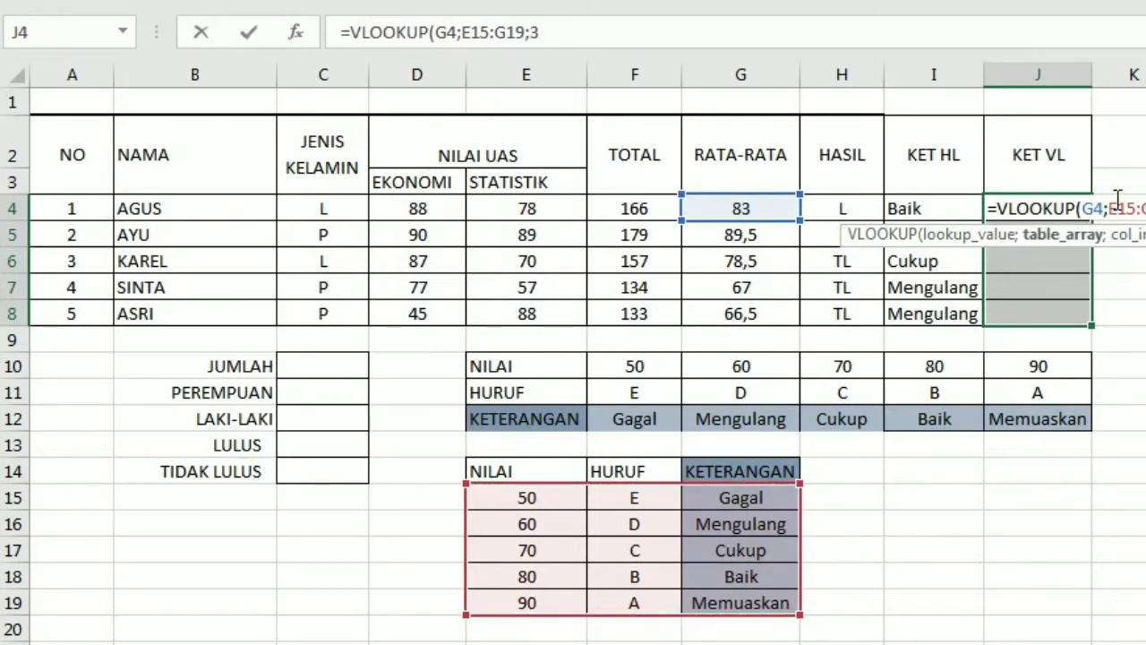
{"action": "key", "text": "F4"}
{"action": "key", "text": "F4"}
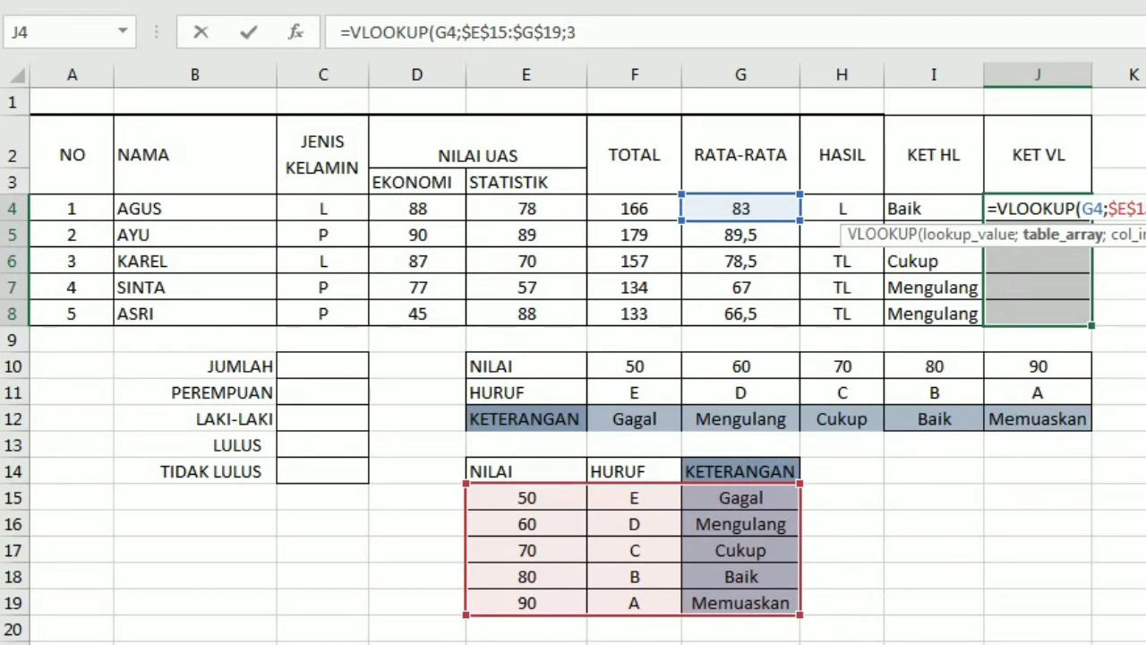
{"action": "type", "text": ")"}
{"action": "key", "text": "ctrl+Return"}
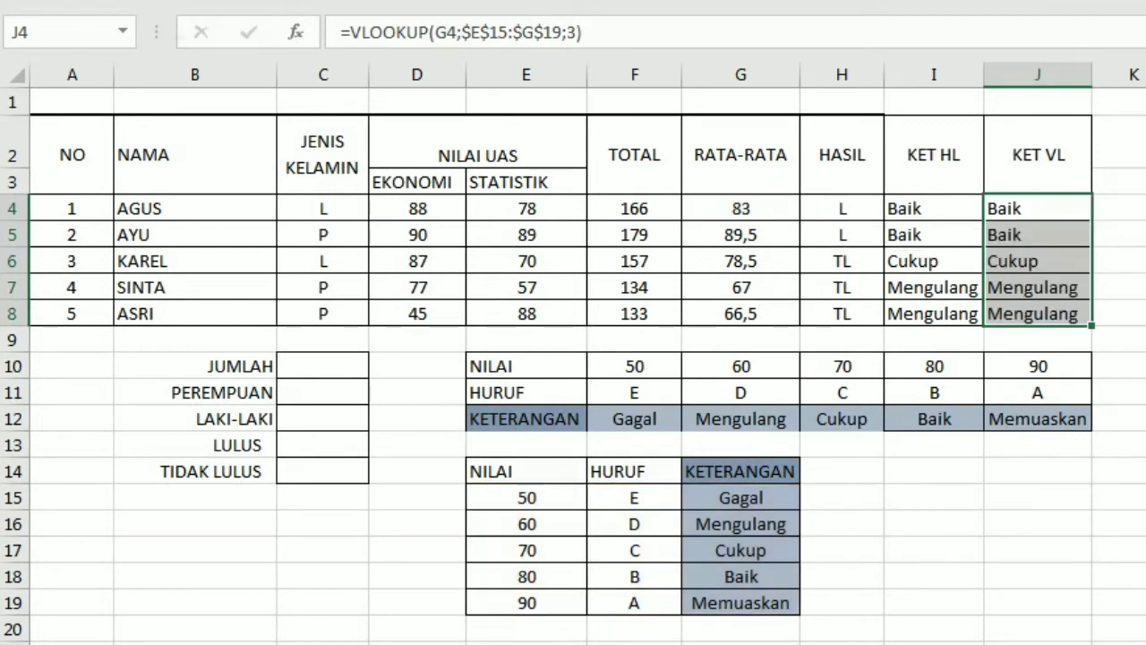
{"action": "left_click", "coordinate": [1145, 262]}
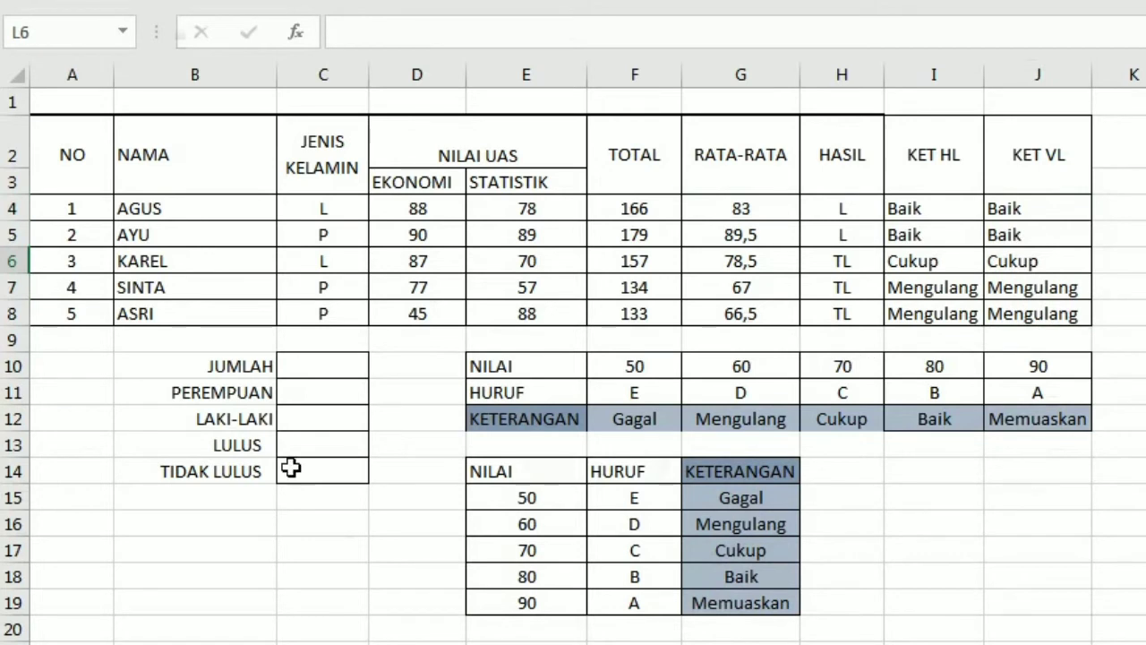
- In the JUMLAH cell C10, enter =COUNTA(C4:C8) to count all students from the gender column
{"action": "left_click", "coordinate": [259, 355]}
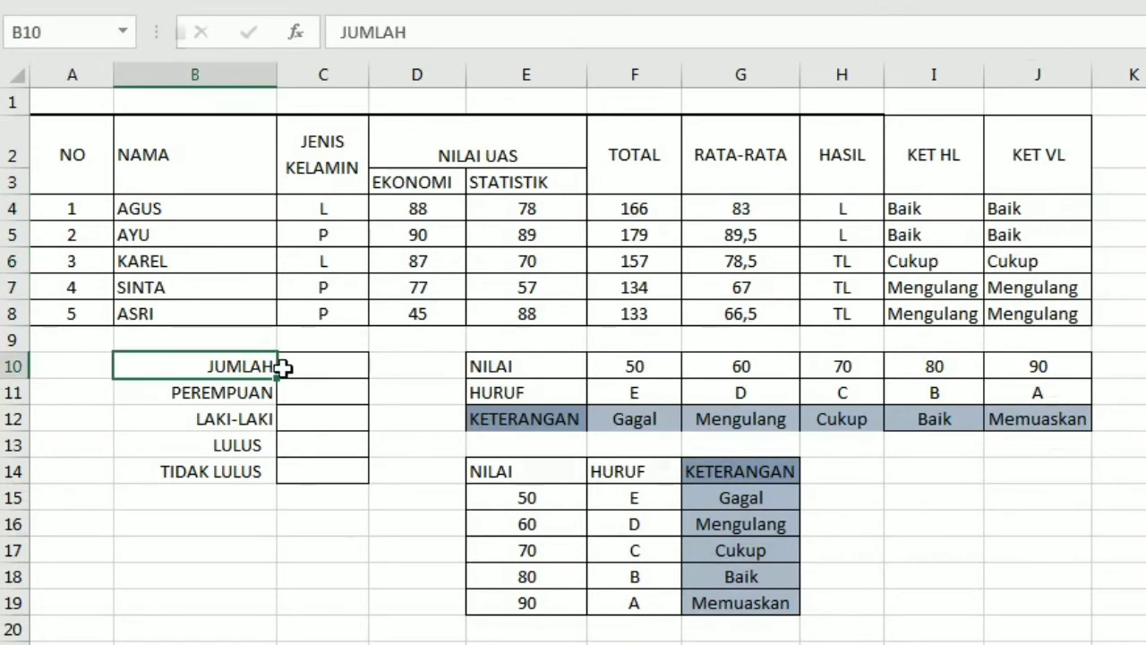
{"action": "left_click", "coordinate": [292, 371]}
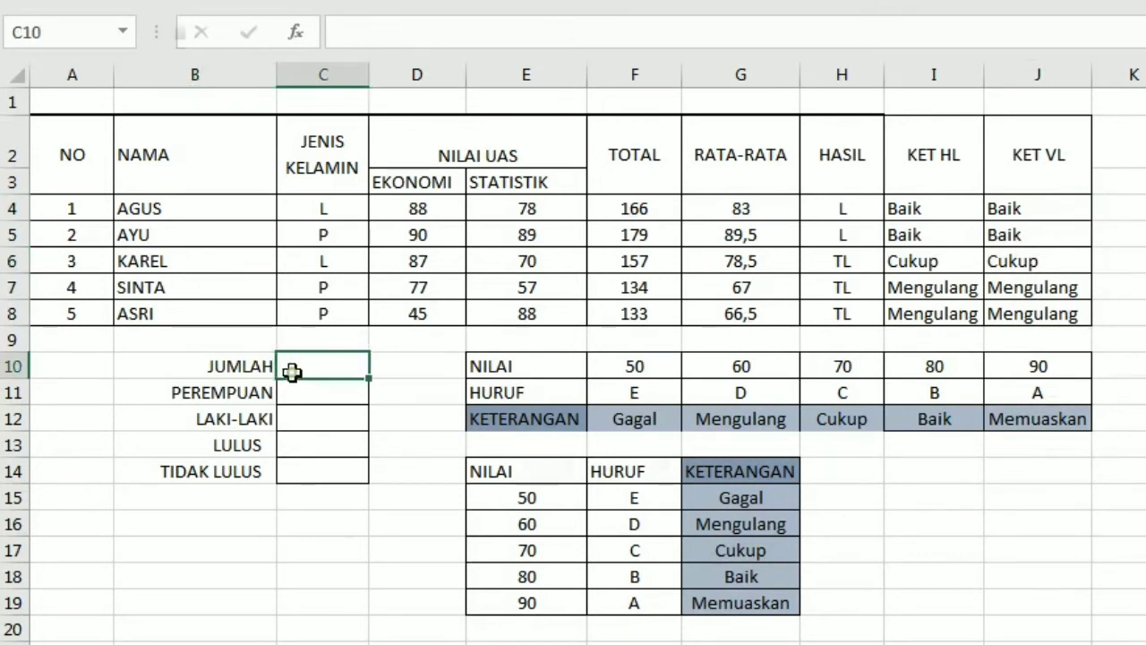
{"action": "left_click", "coordinate": [298, 207]}
{"action": "left_click_drag", "start_coordinate": [307, 236], "coordinate": [322, 325]}
{"action": "left_click_drag", "start_coordinate": [140, 218], "coordinate": [157, 313]}
{"action": "left_click", "coordinate": [357, 368]}
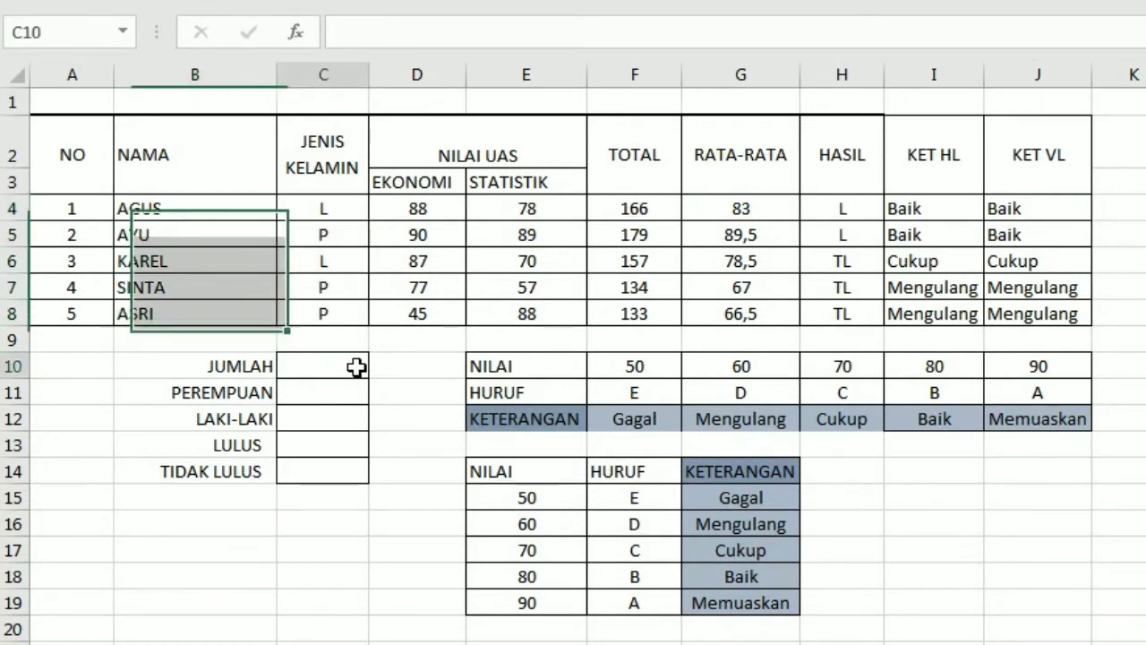
{"action": "type", "text": "="}
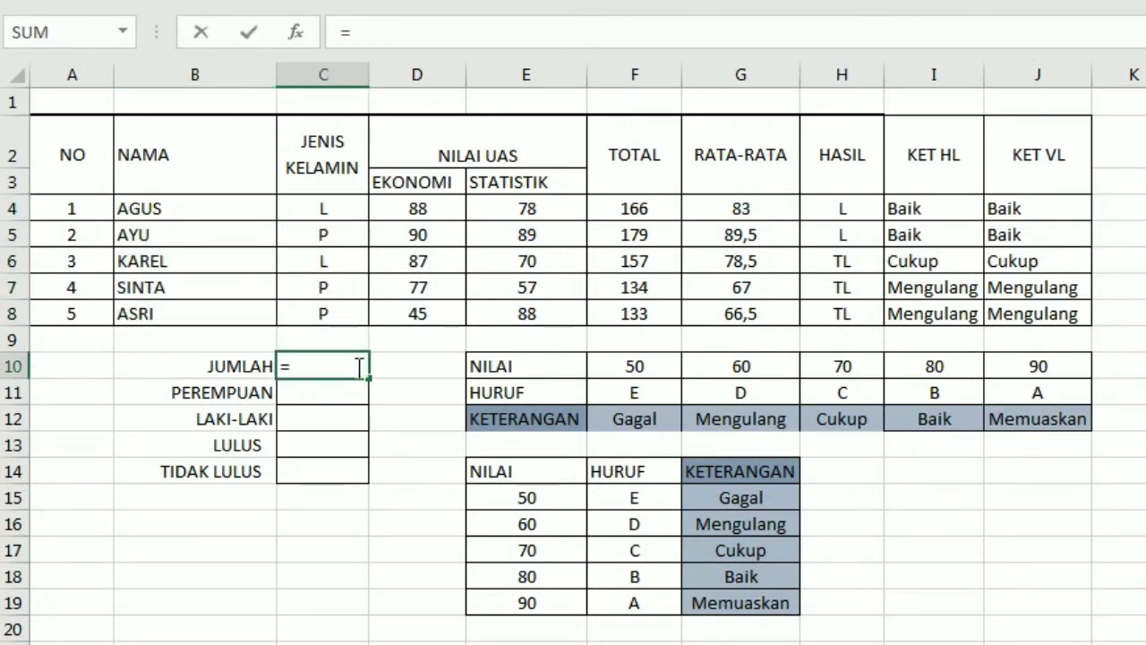
{"action": "type", "text": "COUN"}
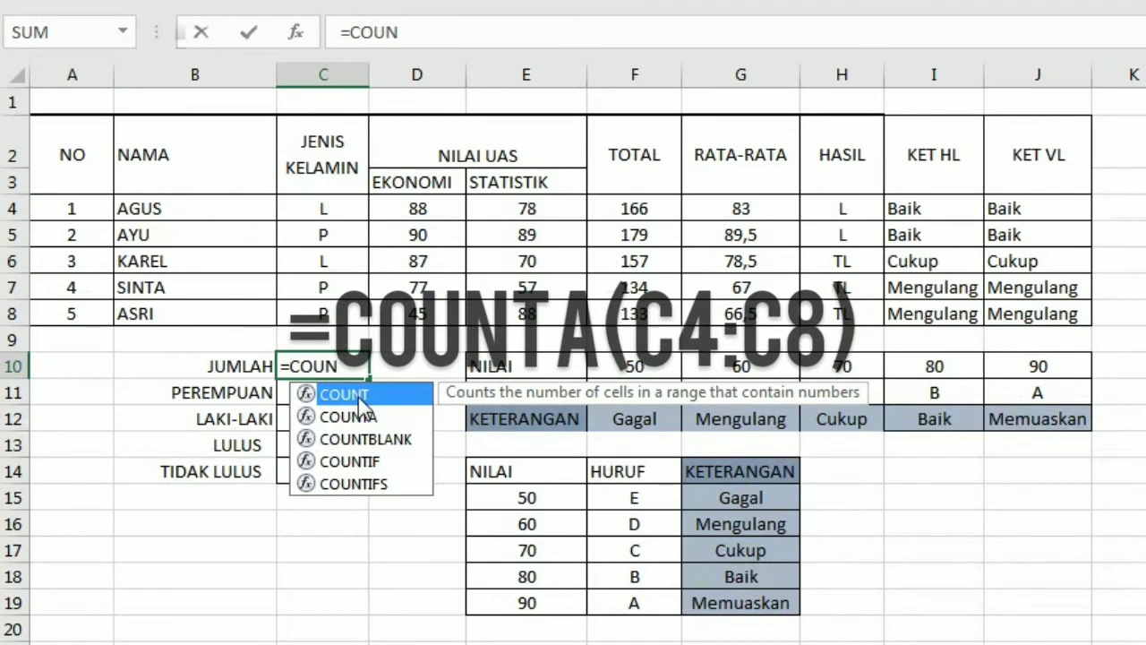
{"action": "double_click", "coordinate": [368, 418]}
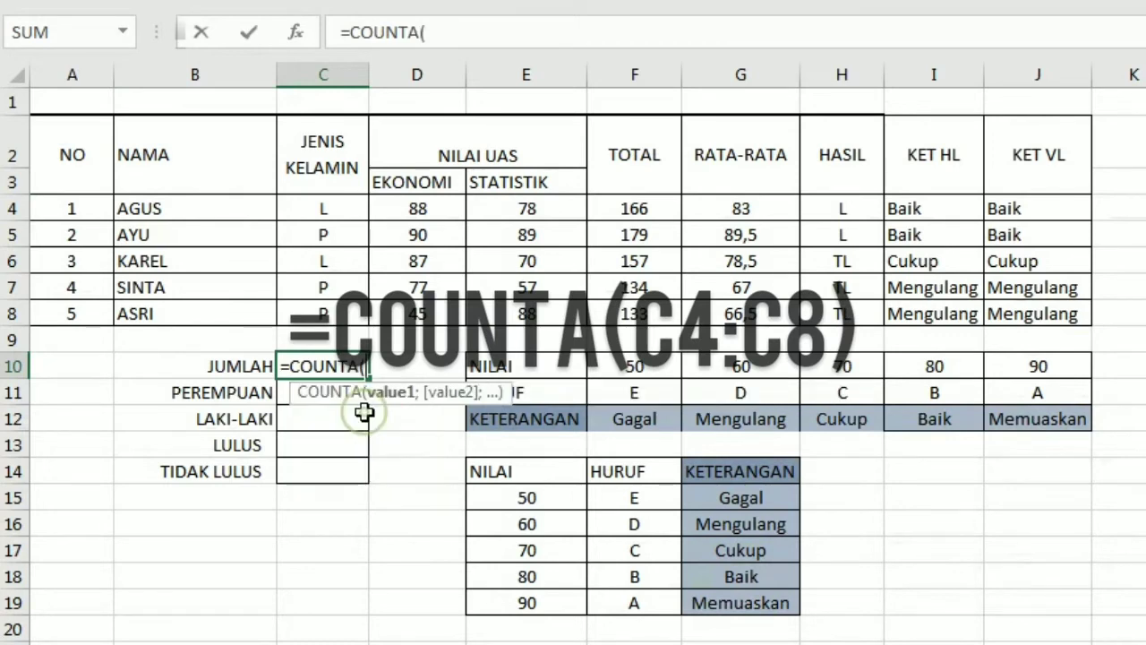
{"action": "left_click_drag", "start_coordinate": [312, 209], "coordinate": [320, 315]}
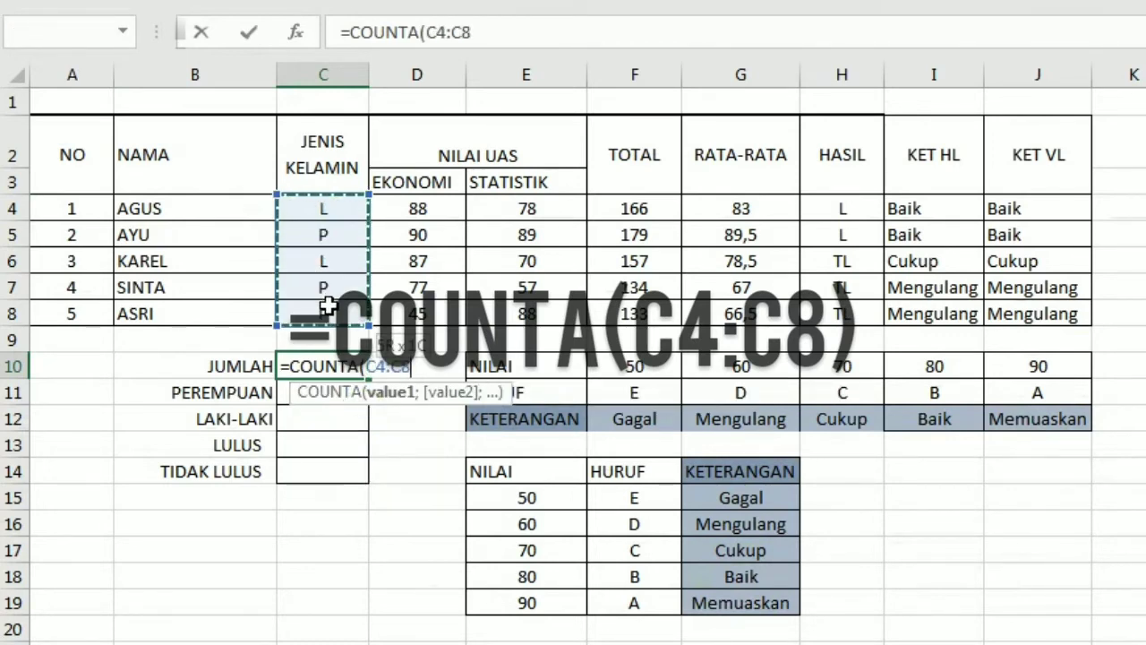
{"action": "key", "text": "Return"}
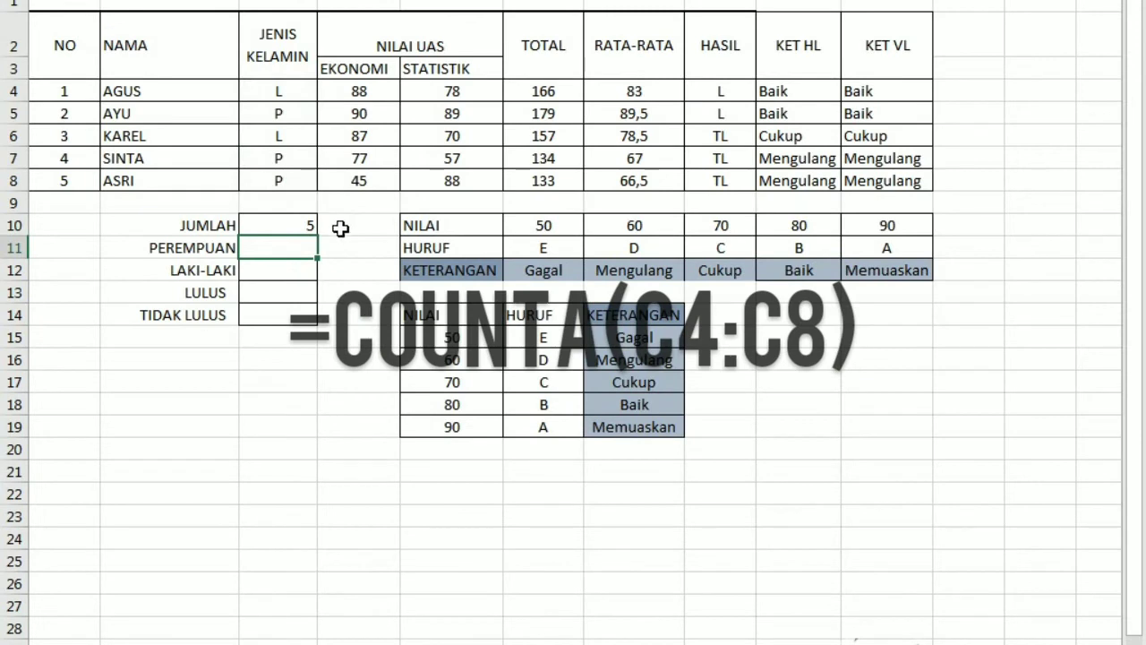
- In the empty cell D10 beside the JUMLAH count, enter =COUNT(D4:D8) to try COUNT on the EKONOMI scores
{"action": "left_click", "coordinate": [343, 231]}
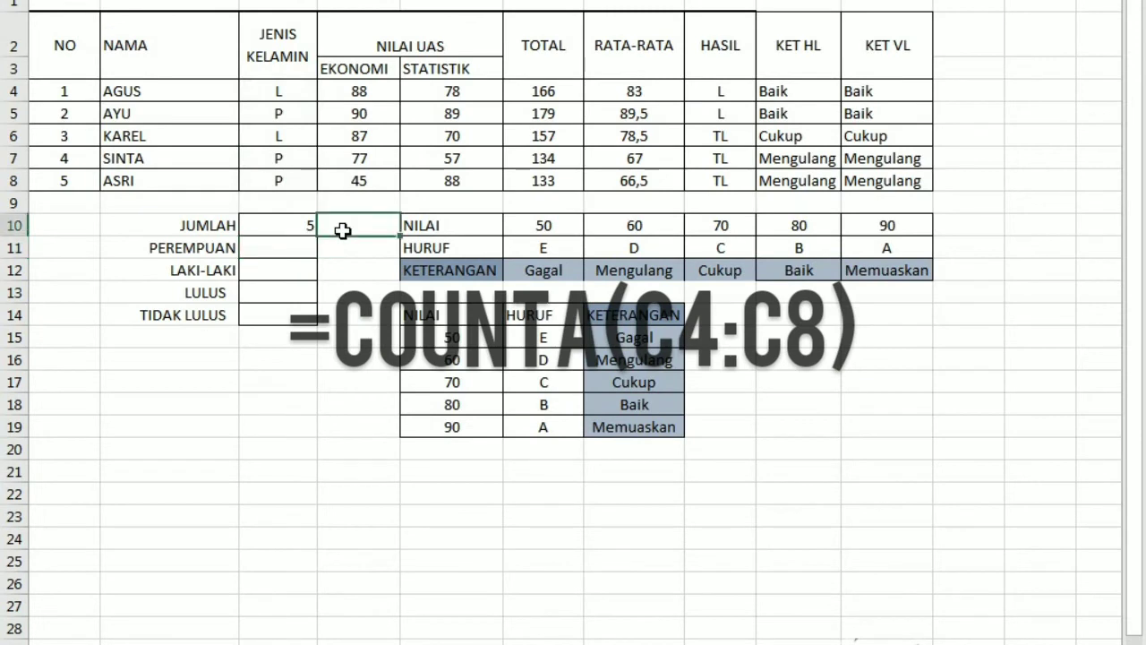
{"action": "type", "text": "=COUN"}
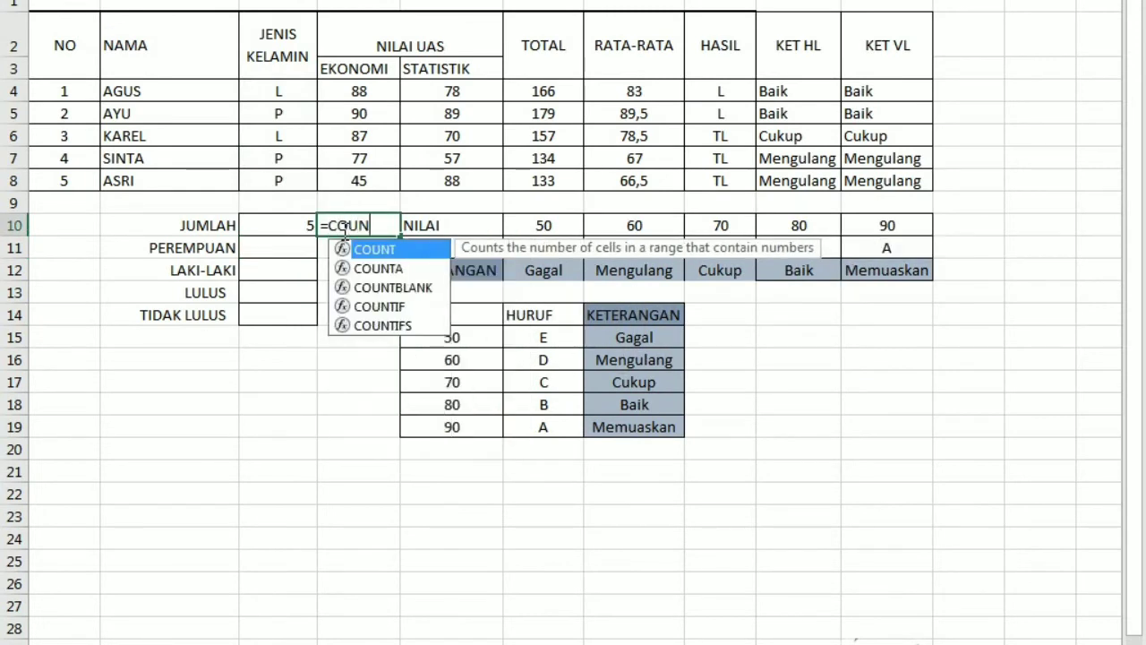
{"action": "double_click", "coordinate": [366, 255]}
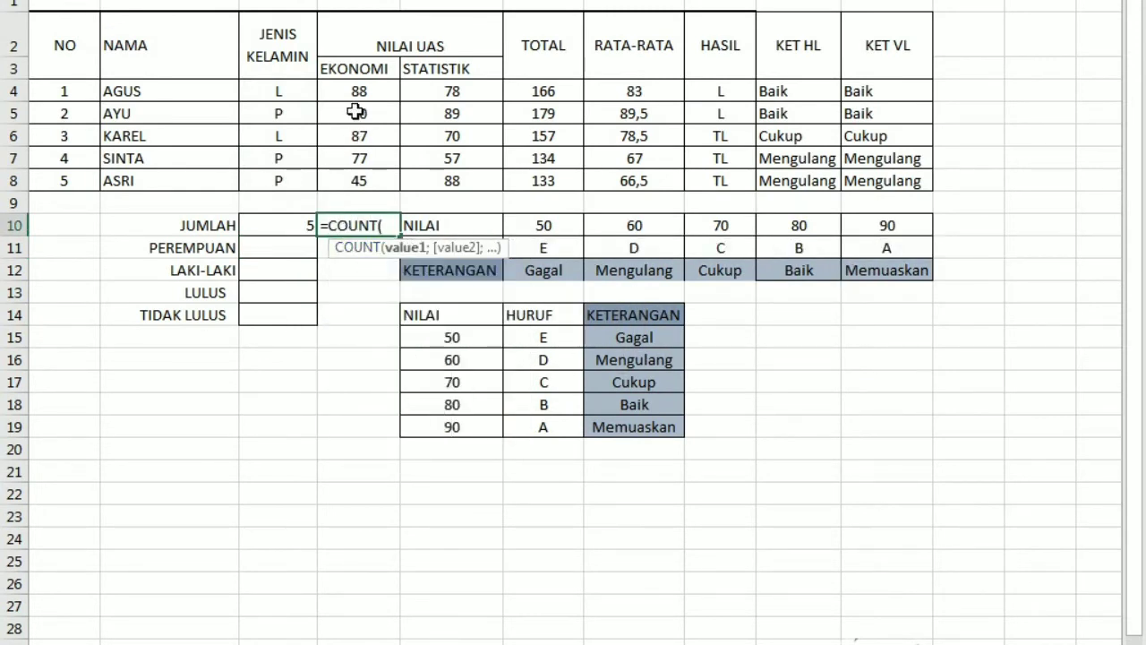
{"action": "left_click_drag", "start_coordinate": [354, 105], "coordinate": [370, 148]}
{"action": "left_click_drag", "start_coordinate": [274, 112], "coordinate": [279, 143]}
{"action": "left_click_drag", "start_coordinate": [354, 91], "coordinate": [361, 180]}
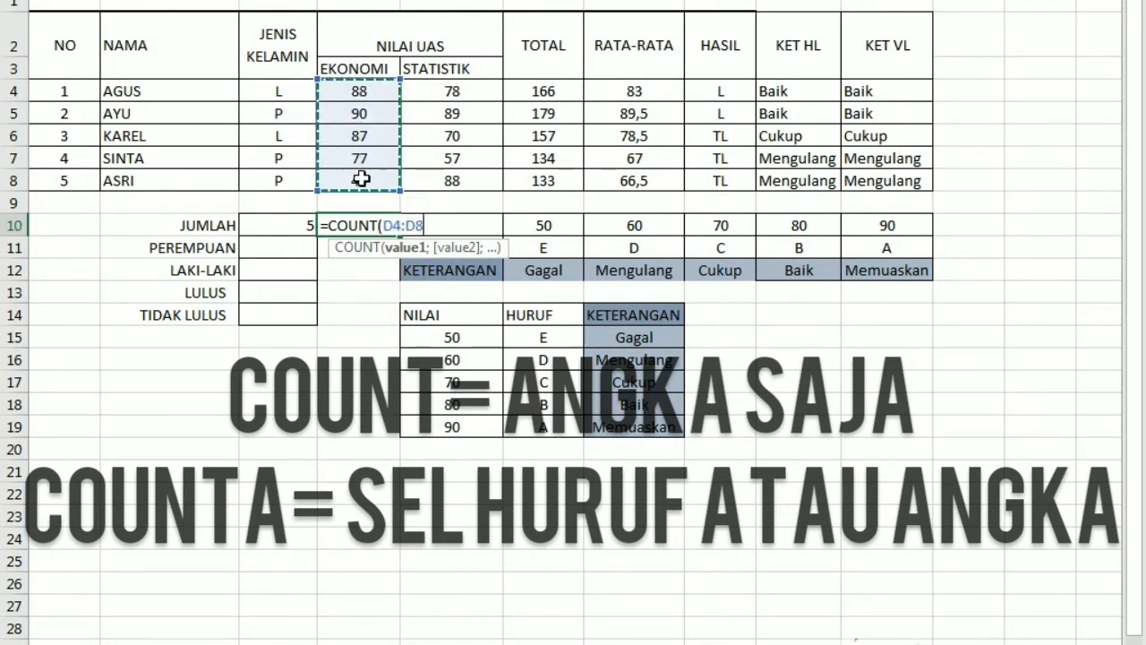
{"action": "key", "text": "Return"}
{"action": "left_click", "coordinate": [379, 220]}
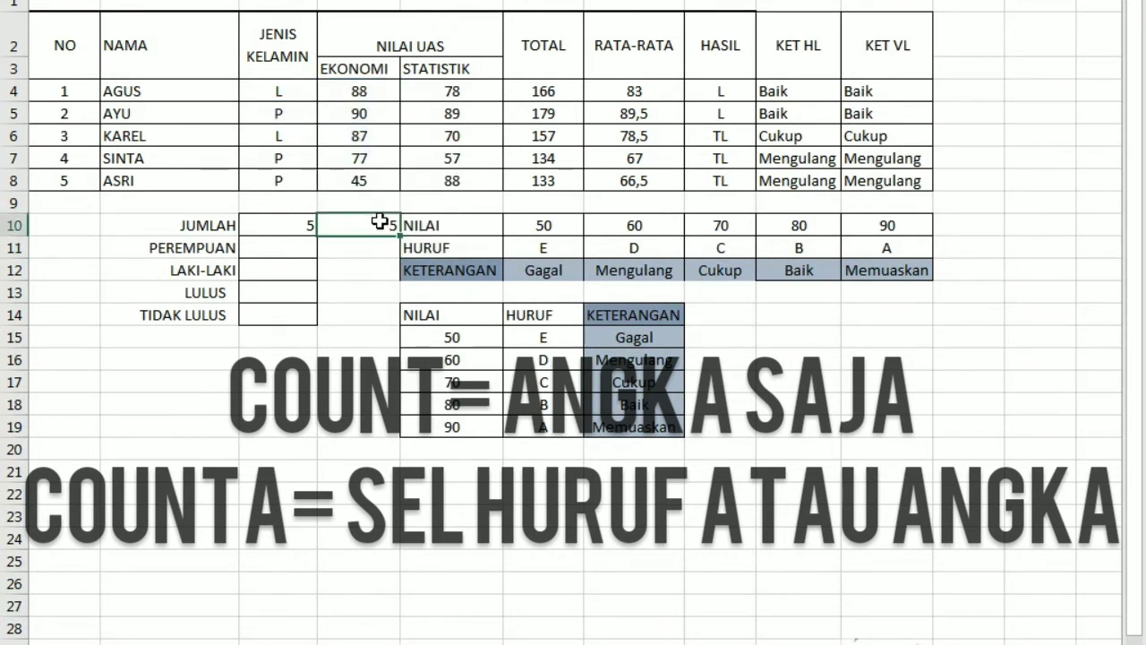
- Try COUNT on the gender letters C4:C8 in cell D11, and clear the trial formulas from D10:D11
{"action": "left_click", "coordinate": [373, 253]}
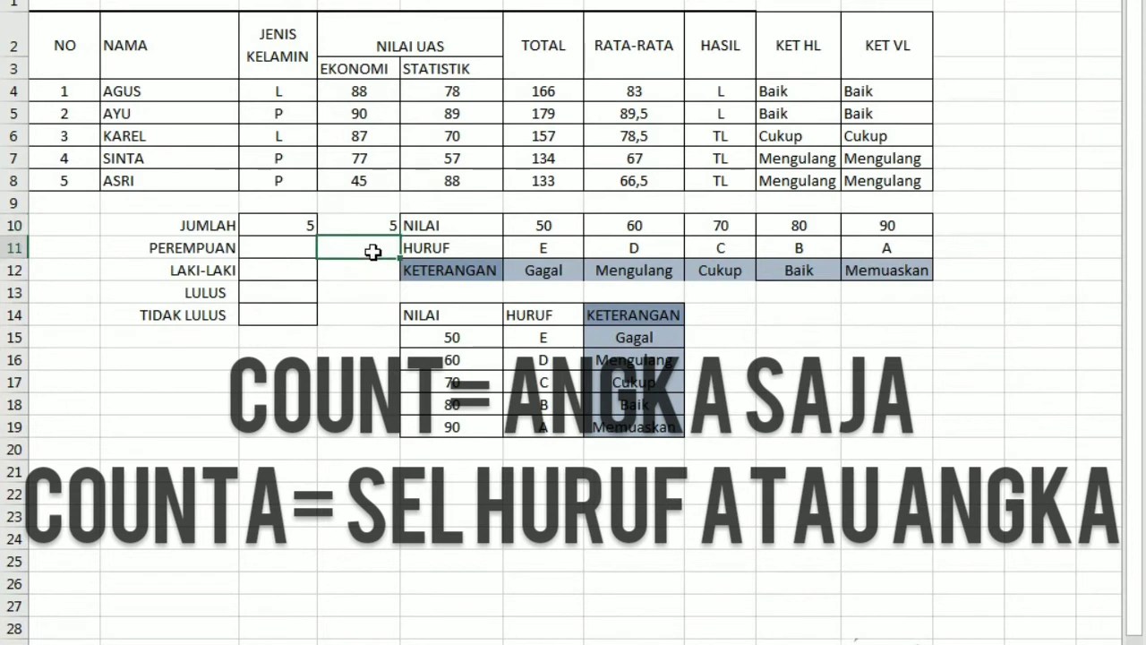
{"action": "type", "text": "=COUN"}
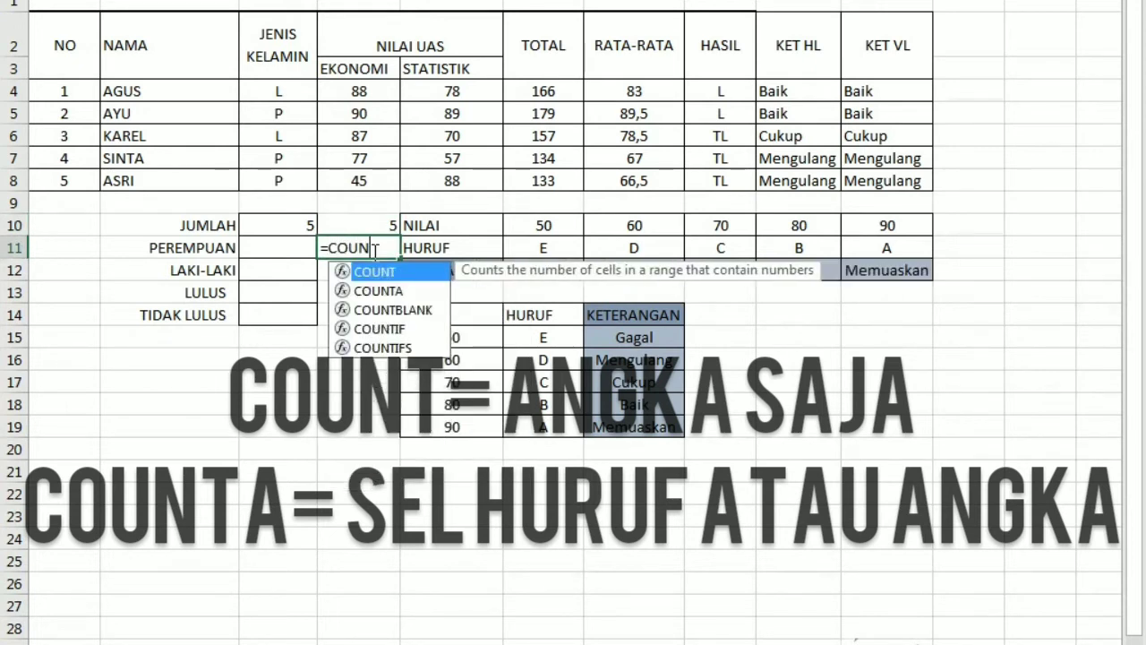
{"action": "double_click", "coordinate": [400, 275]}
{"action": "left_click_drag", "start_coordinate": [283, 90], "coordinate": [285, 182]}
{"action": "key", "text": "Return"}
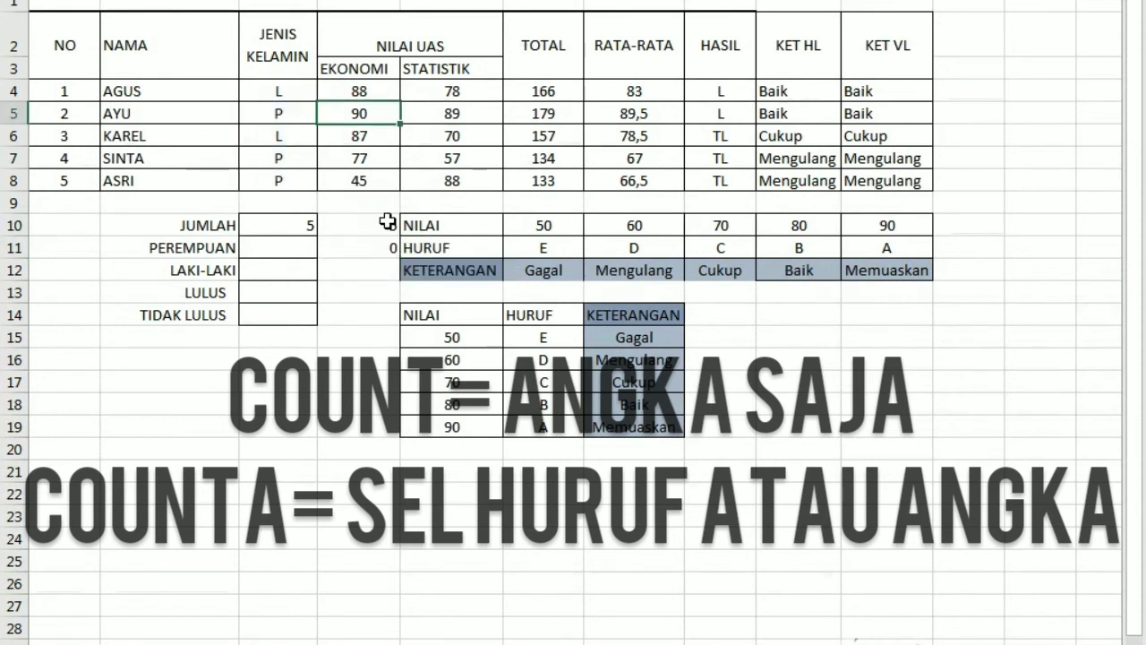
{"action": "left_click_drag", "start_coordinate": [384, 225], "coordinate": [391, 243]}
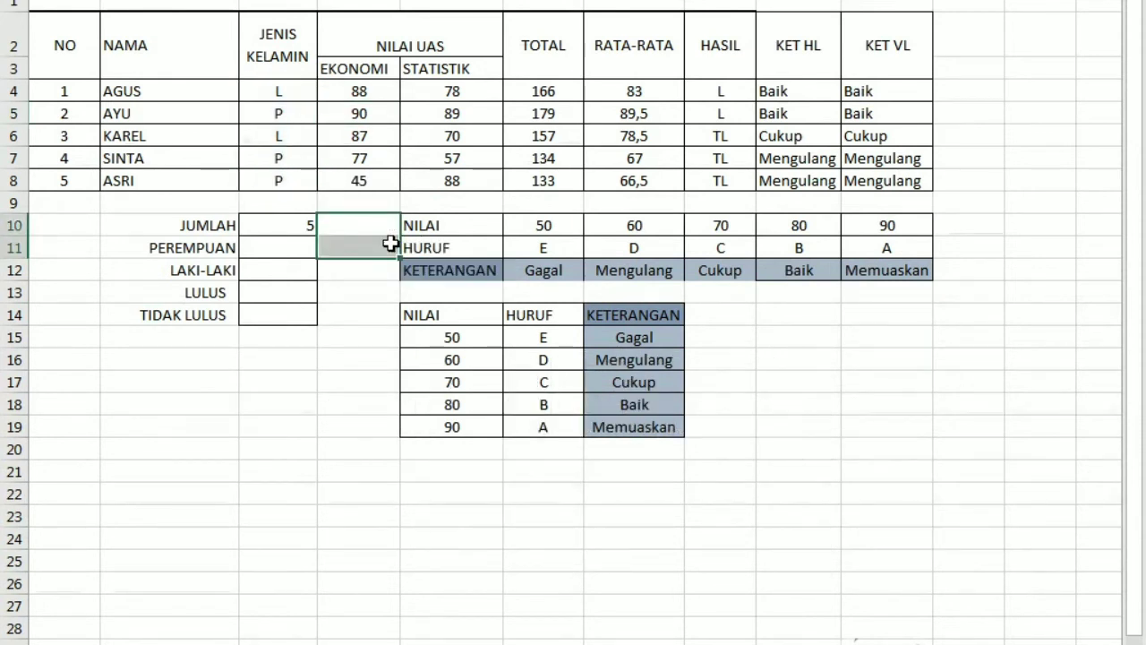
- Fill the PEREMPUAN and LAKI-LAKI cells C11:C12 in one go with =COUNTIF($C$4:$C$8;"P")
{"action": "left_click", "coordinate": [300, 251]}
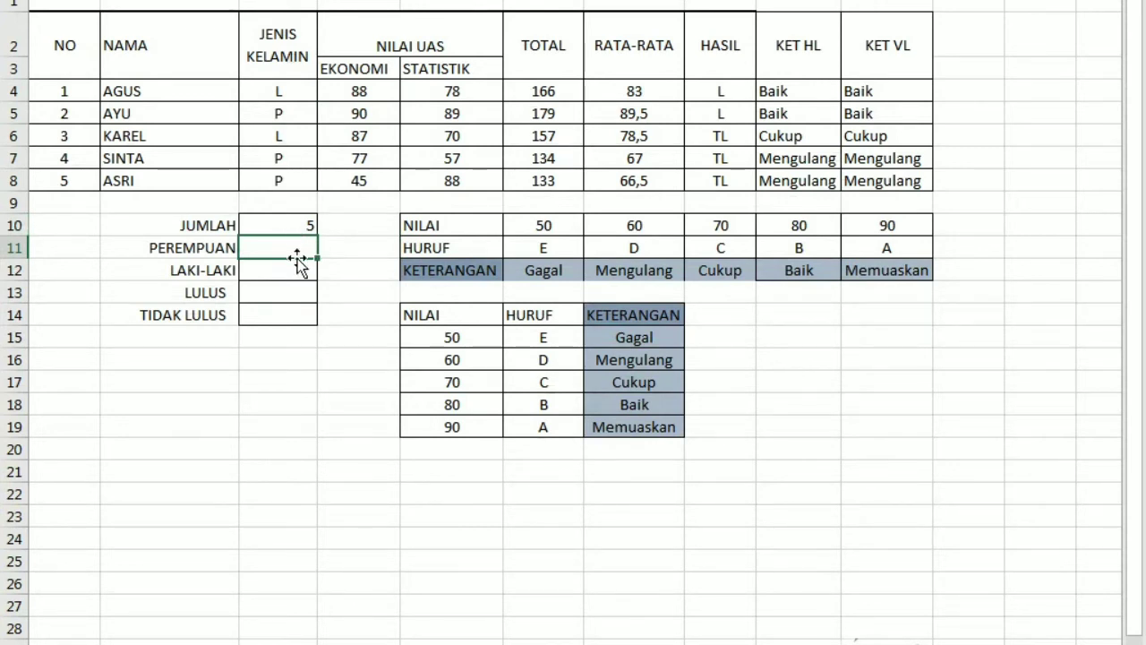
{"action": "left_click_drag", "start_coordinate": [218, 248], "coordinate": [282, 266]}
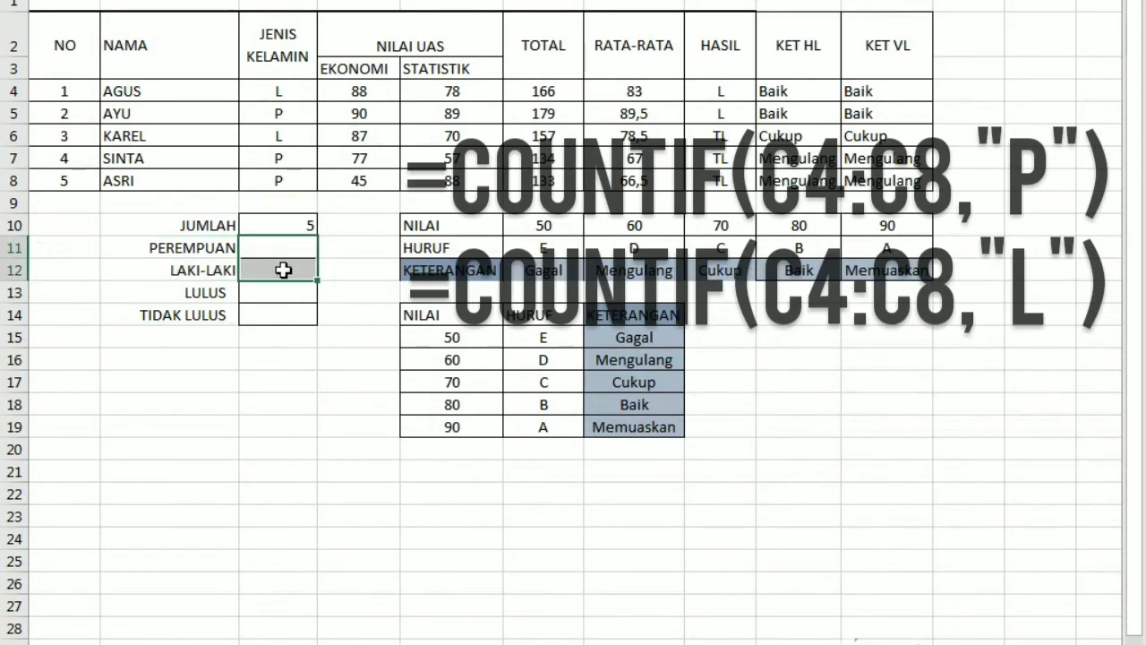
{"action": "type", "text": "=COUNT"}
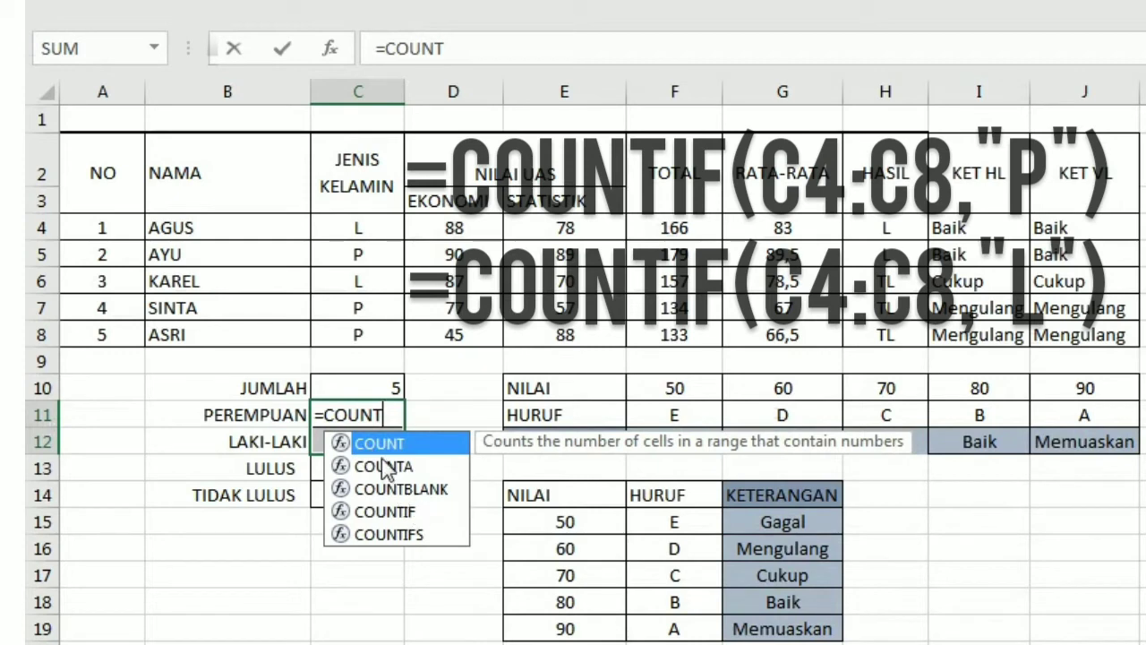
{"action": "double_click", "coordinate": [394, 512]}
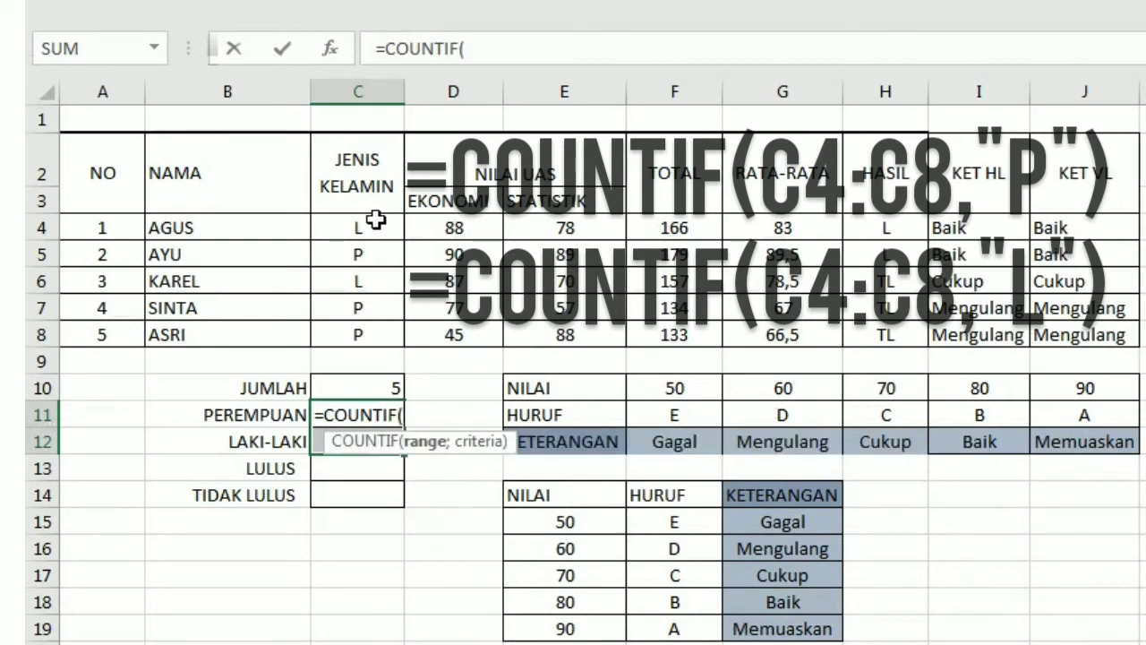
{"action": "left_click_drag", "start_coordinate": [374, 220], "coordinate": [379, 323]}
{"action": "key", "text": "F4"}
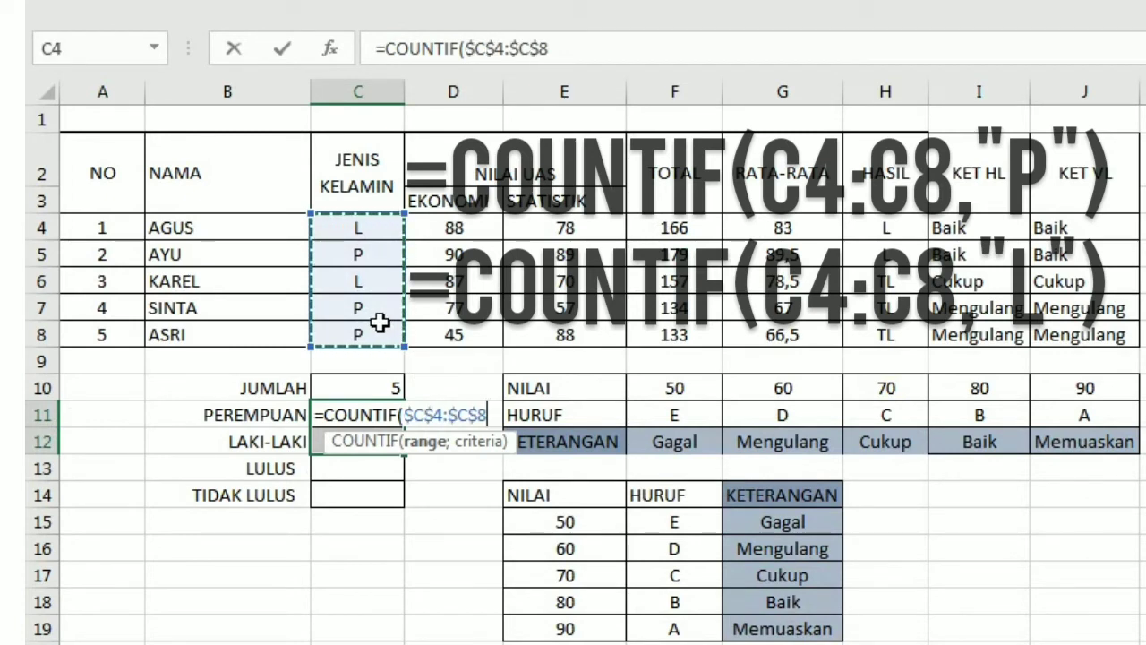
{"action": "type", "text": ";"}
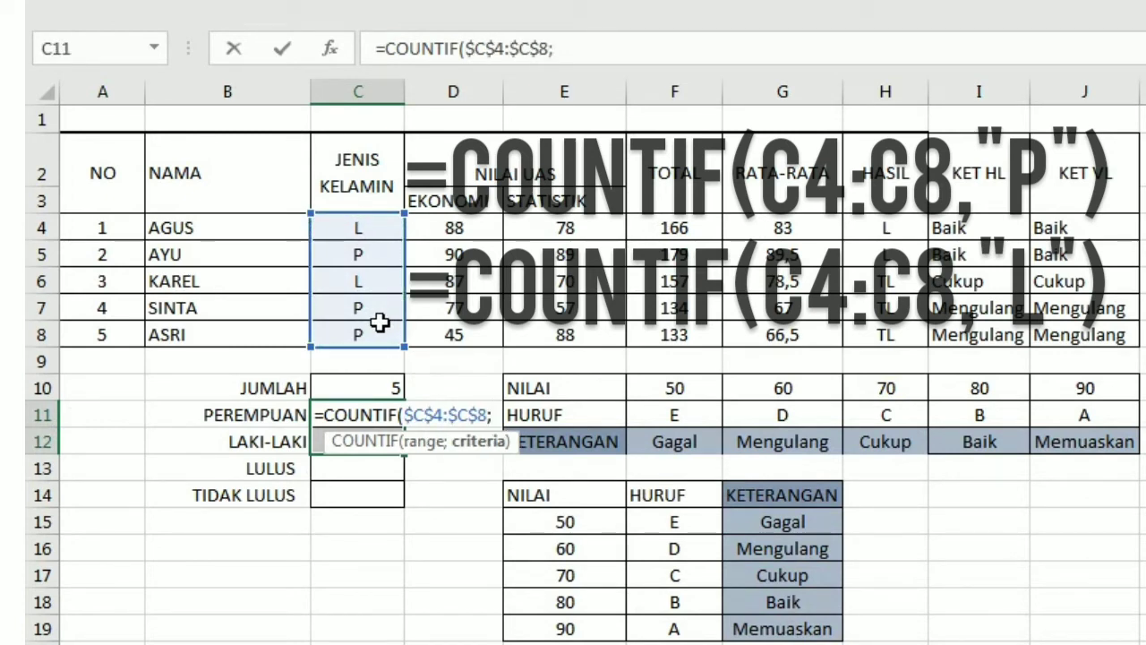
{"action": "type", "text": "\"P\""}
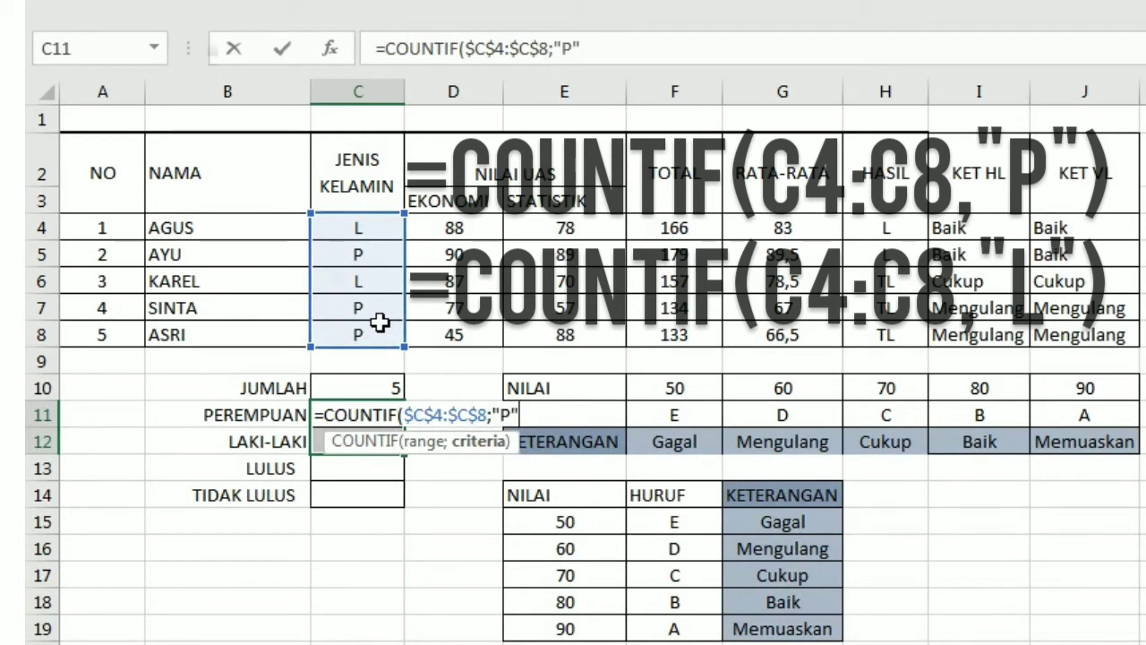
{"action": "type", "text": ")"}
{"action": "key", "text": "Return"}
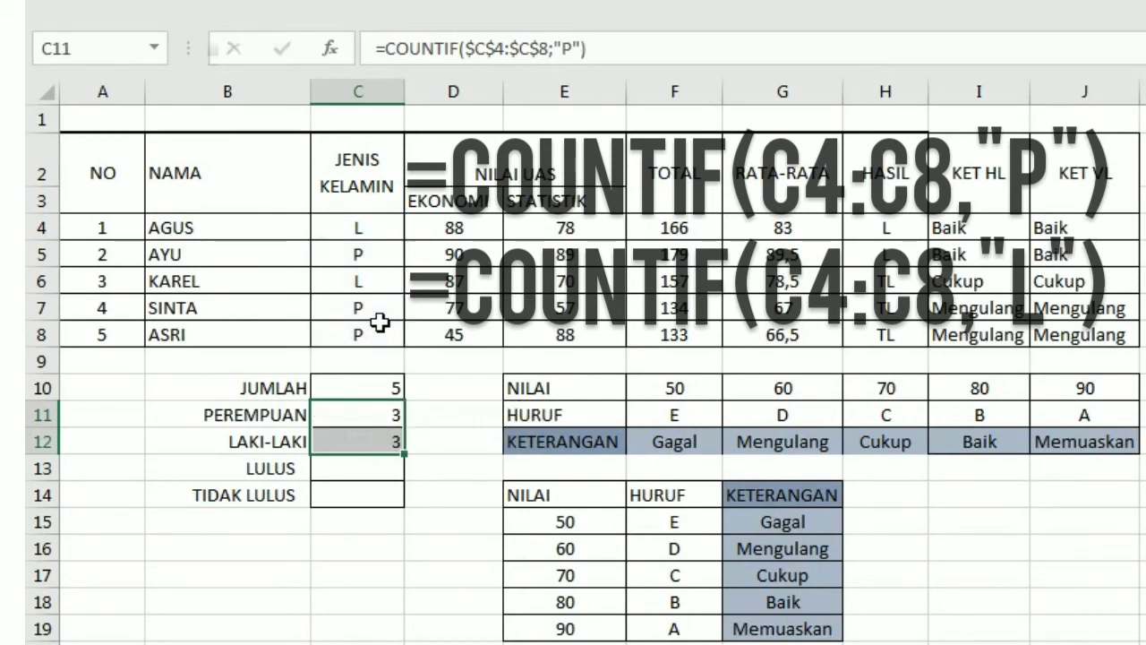
- Change the COUNTIF criterion in the LAKI-LAKI cell C12 to "L"
{"action": "left_click", "coordinate": [399, 439]}
{"action": "double_click", "coordinate": [399, 440]}
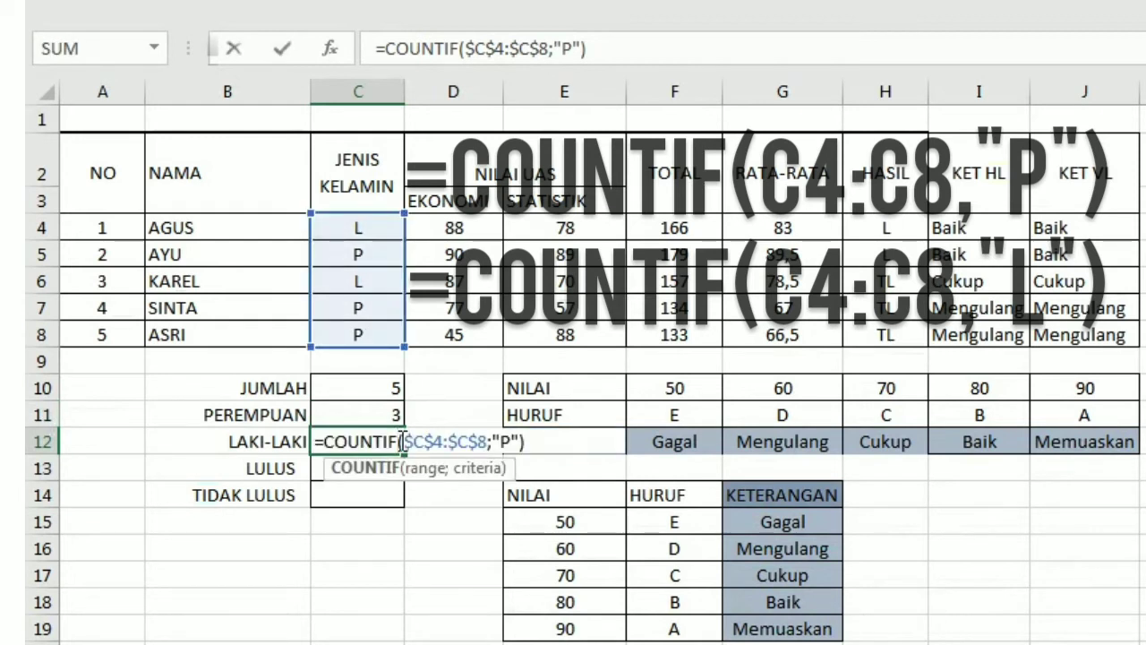
{"action": "left_click", "coordinate": [572, 47]}
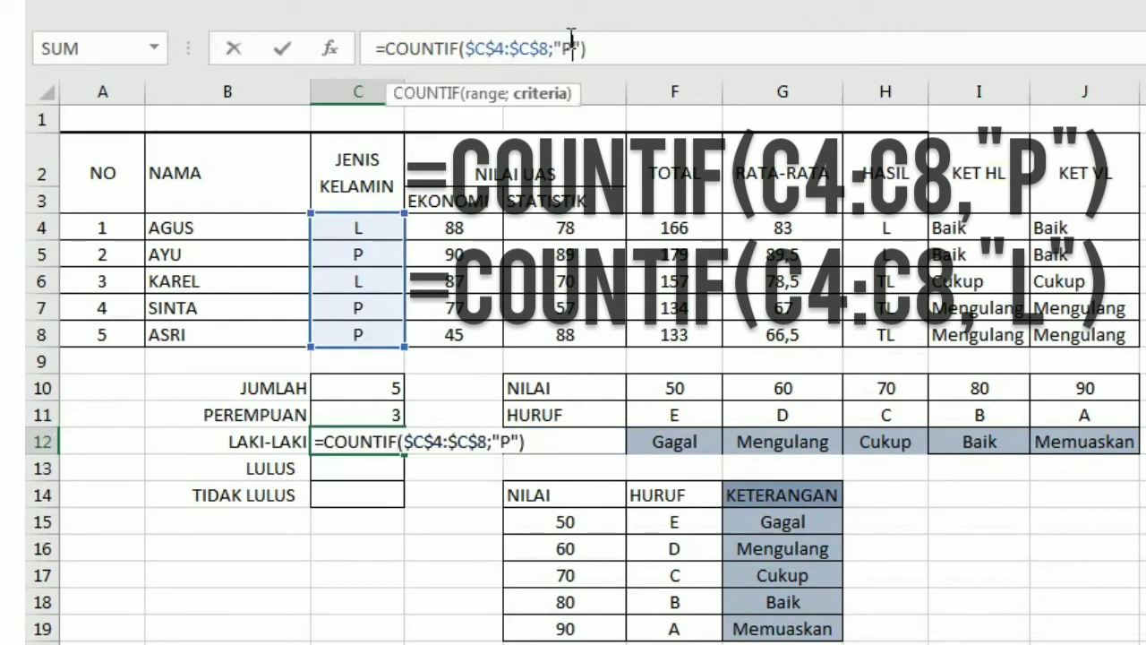
{"action": "key", "text": "BackSpace"}
{"action": "type", "text": "L"}
{"action": "key", "text": "Return"}
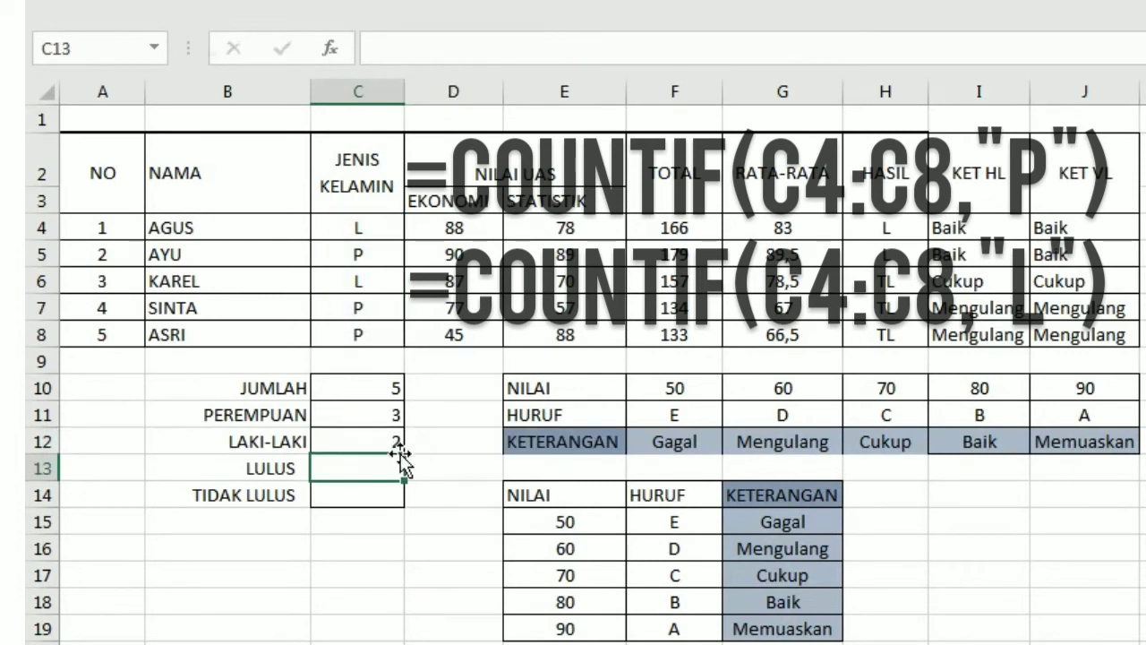
{"action": "left_click", "coordinate": [377, 440]}
- Fill the LULUS and TIDAK LULUS cells C13:C14 in one go with =COUNTIF($H$4:$H$8;"L")
{"action": "left_click_drag", "start_coordinate": [377, 468], "coordinate": [374, 499]}
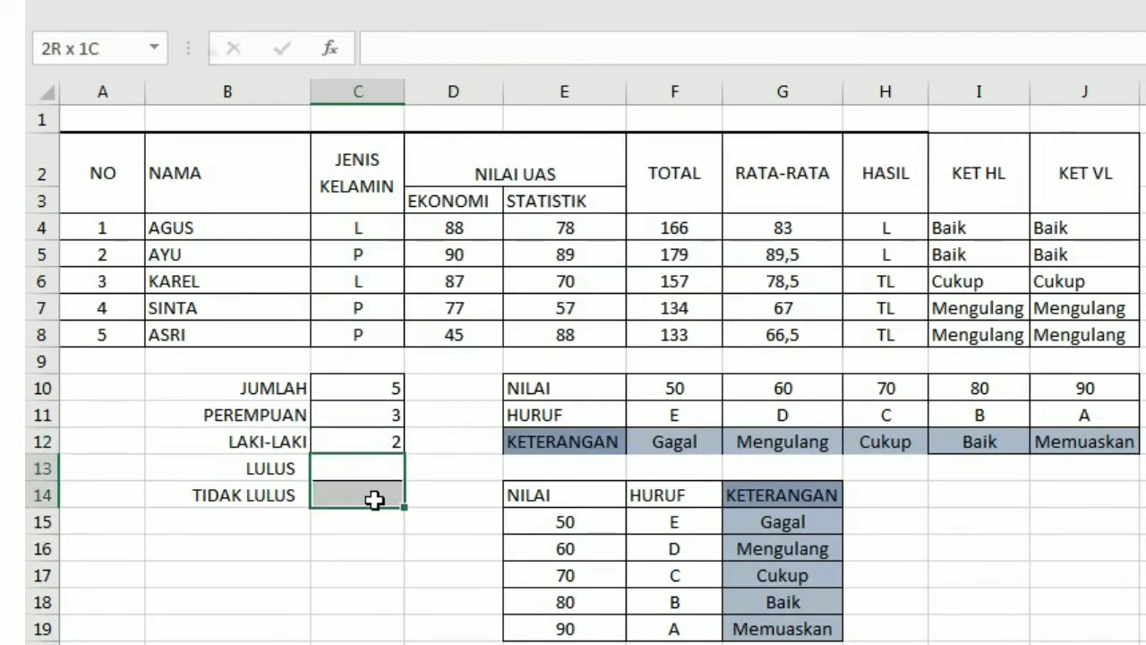
{"action": "type", "text": "=COUN"}
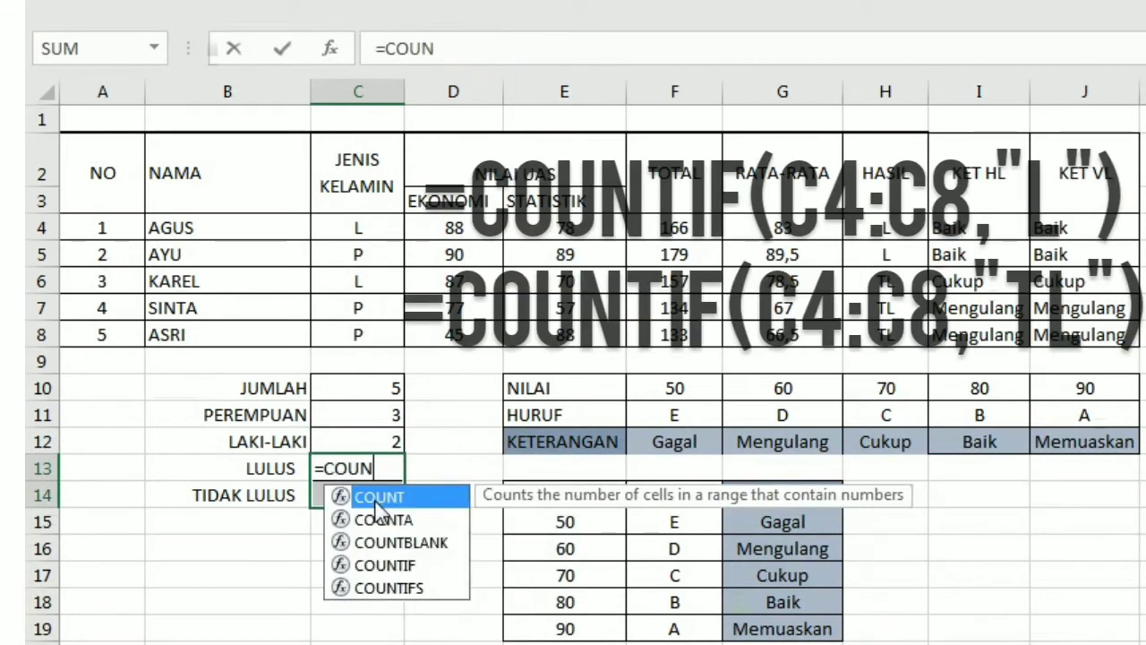
{"action": "left_click", "coordinate": [404, 569]}
{"action": "double_click", "coordinate": [397, 567]}
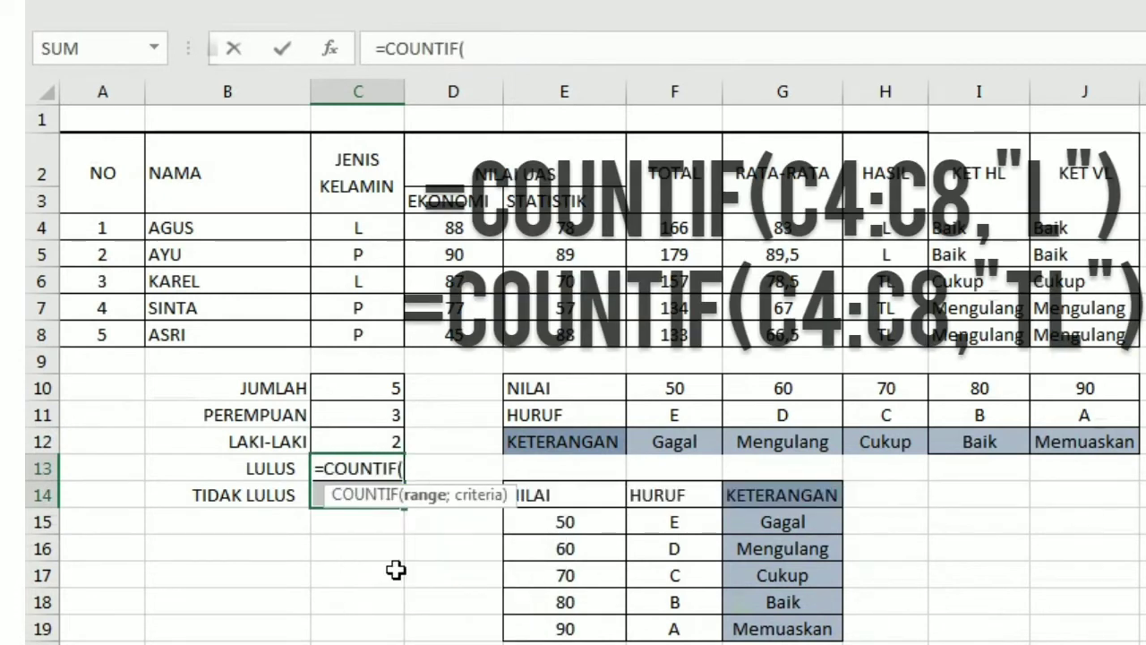
{"action": "left_click", "coordinate": [894, 237]}
{"action": "left_click_drag", "start_coordinate": [893, 237], "coordinate": [891, 341]}
{"action": "key", "text": "F4"}
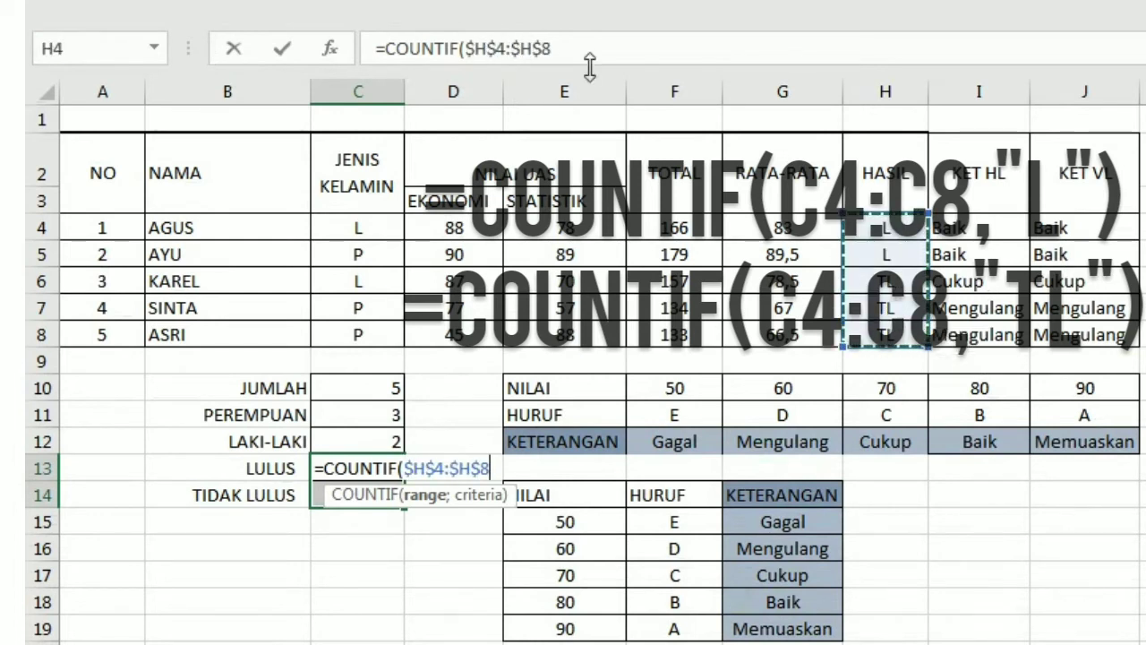
{"action": "type", "text": ";\"L"}
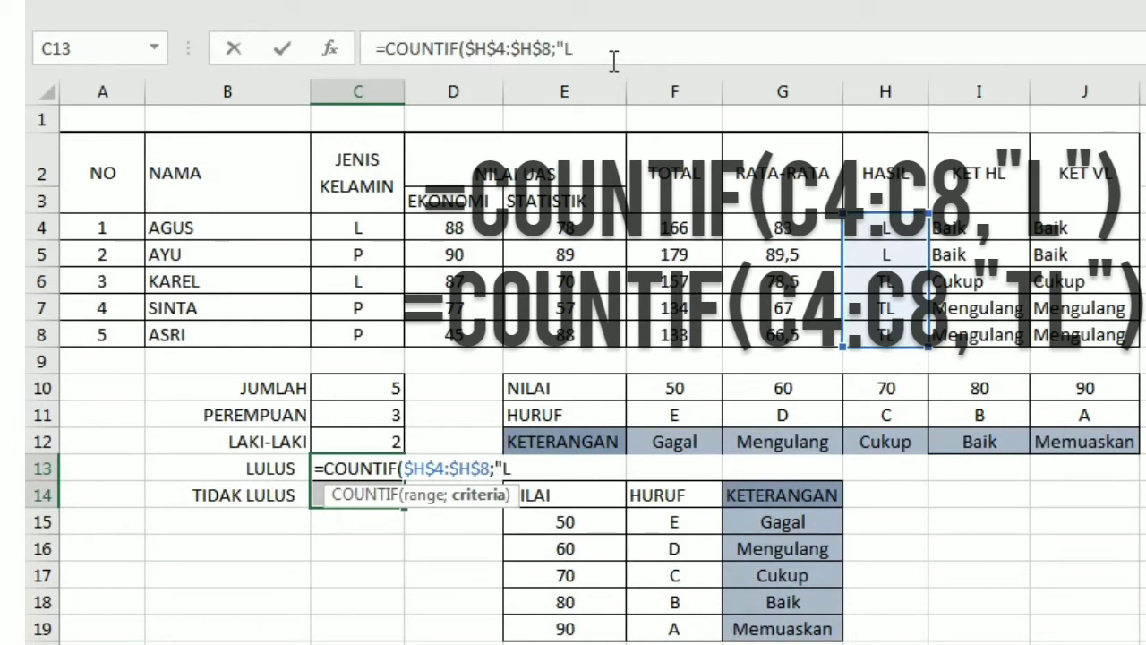
{"action": "key", "text": "Return"}
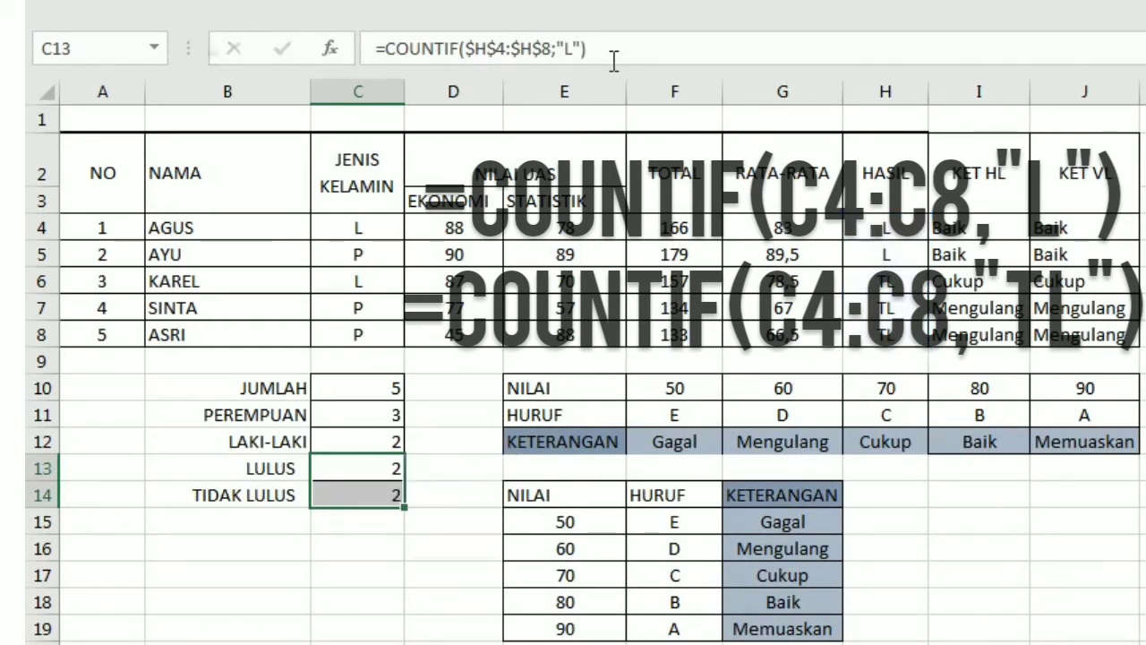
- Change the COUNTIF criterion in the TIDAK LULUS cell C14 to "TL"
{"action": "left_click_drag", "start_coordinate": [389, 491], "coordinate": [389, 492]}
{"action": "left_click", "coordinate": [390, 492]}
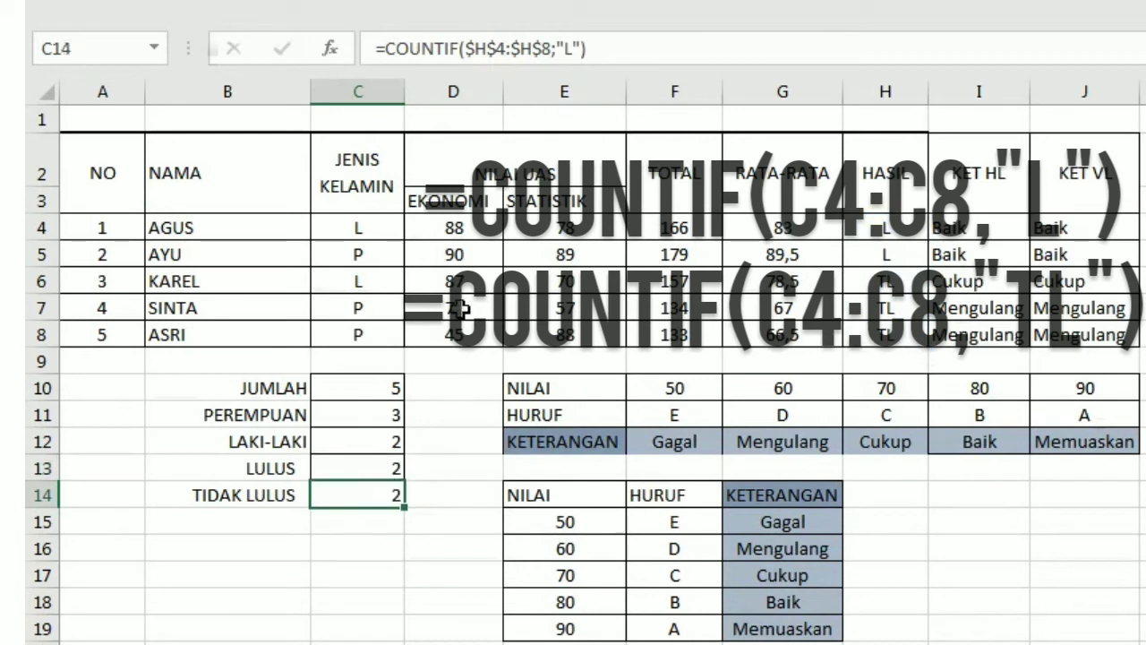
{"action": "left_click", "coordinate": [568, 48]}
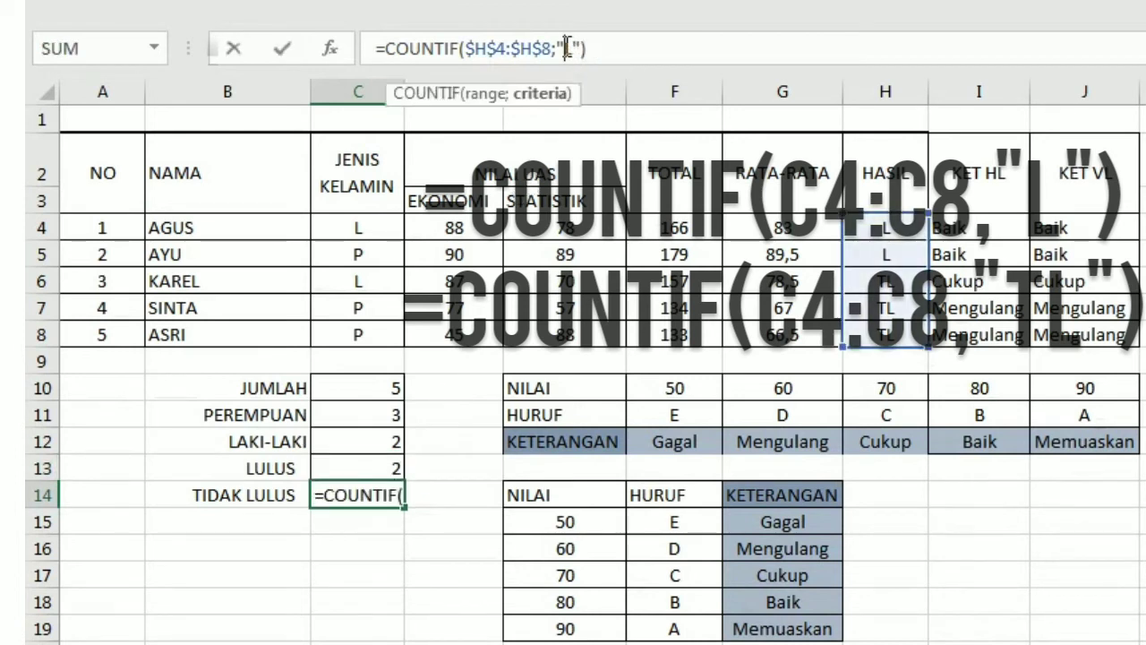
{"action": "type", "text": "T"}
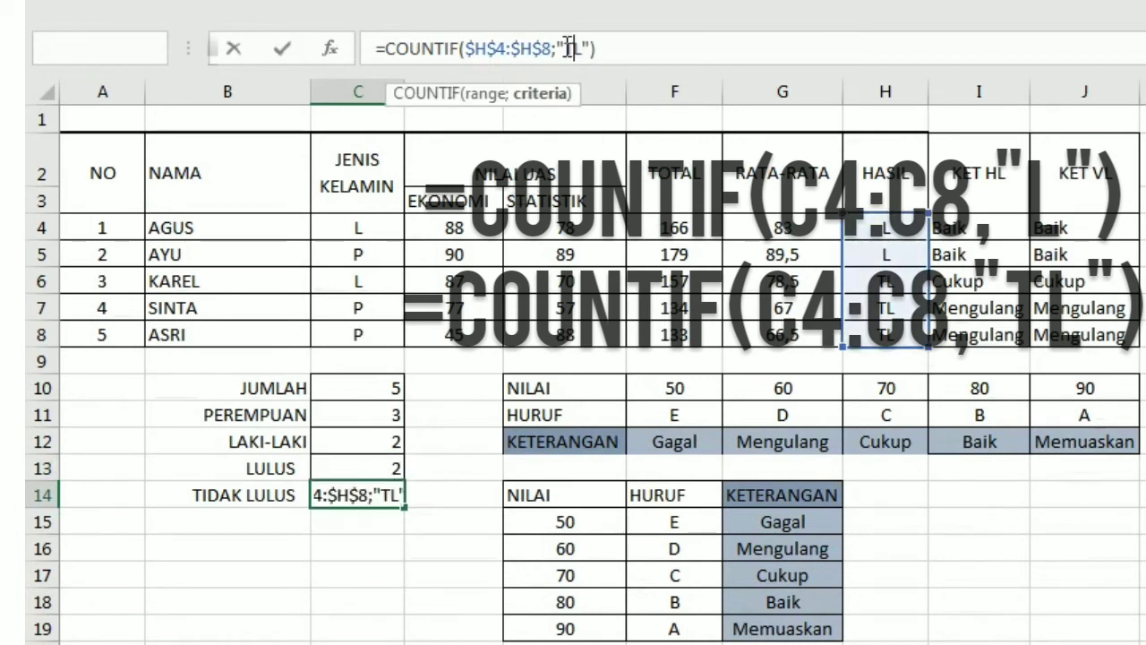
{"action": "key", "text": "Return"}
{"action": "left_click", "coordinate": [564, 435]}
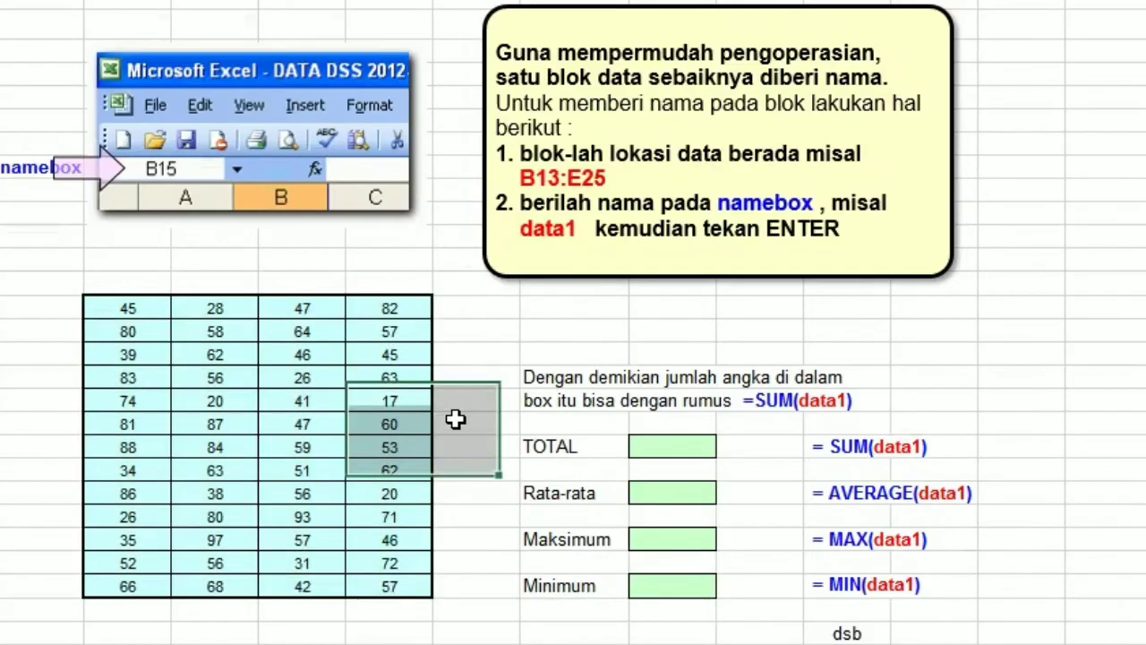
{"action": "left_click", "coordinate": [456, 420]}
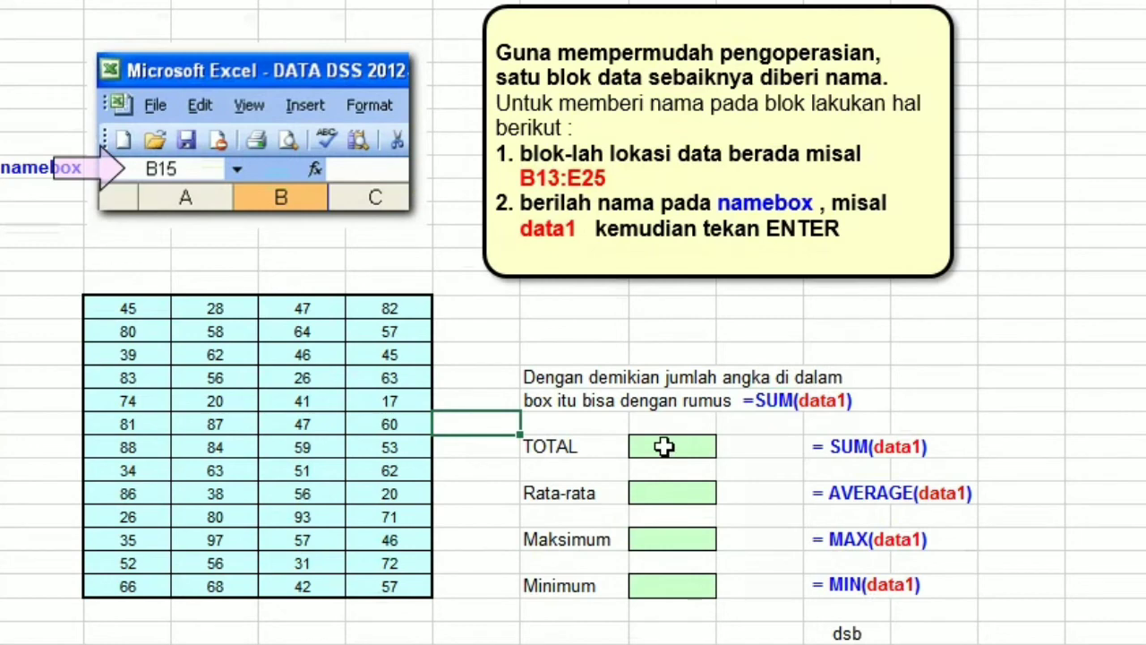
{"action": "left_click", "coordinate": [456, 420]}
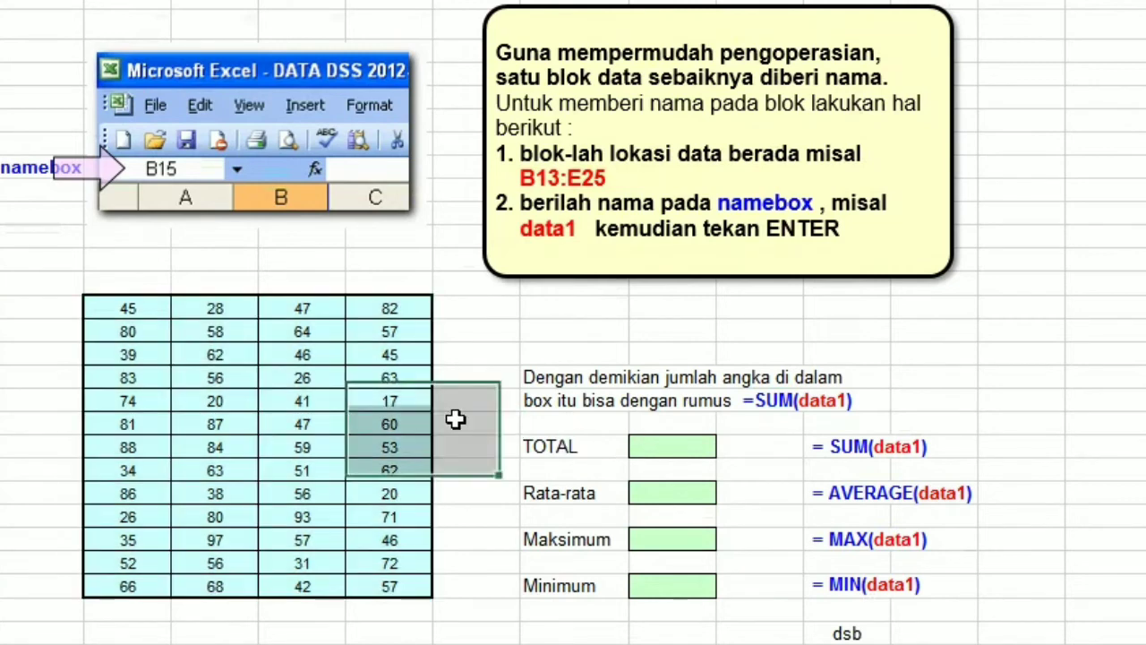
{"action": "left_click", "coordinate": [453, 418]}
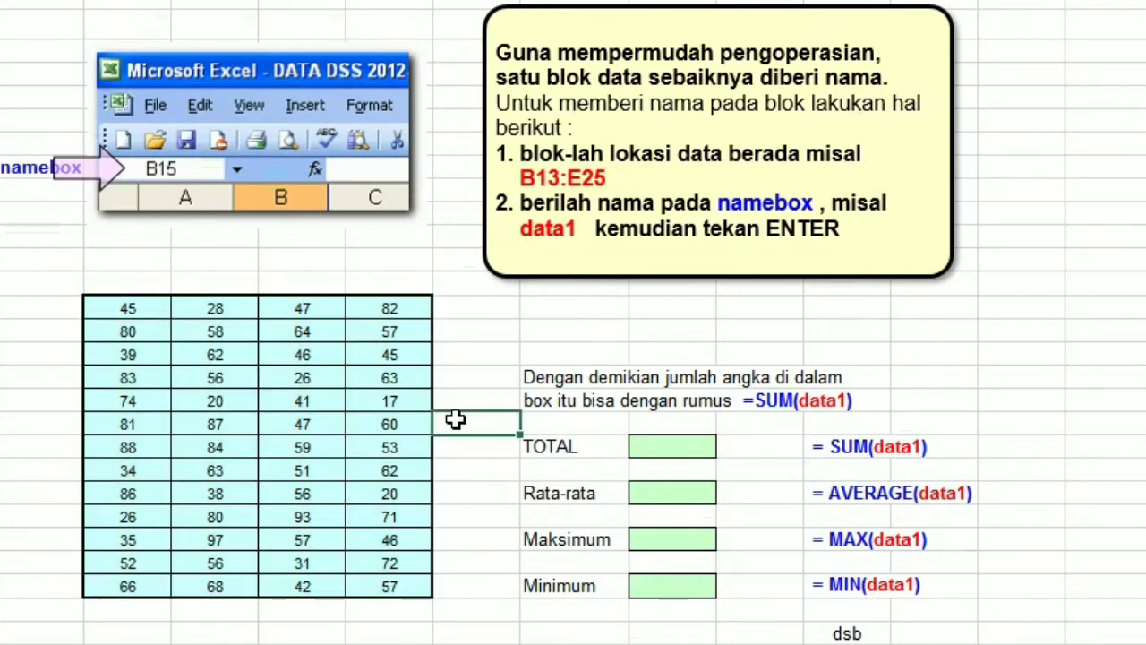
{"action": "left_click", "coordinate": [454, 420]}
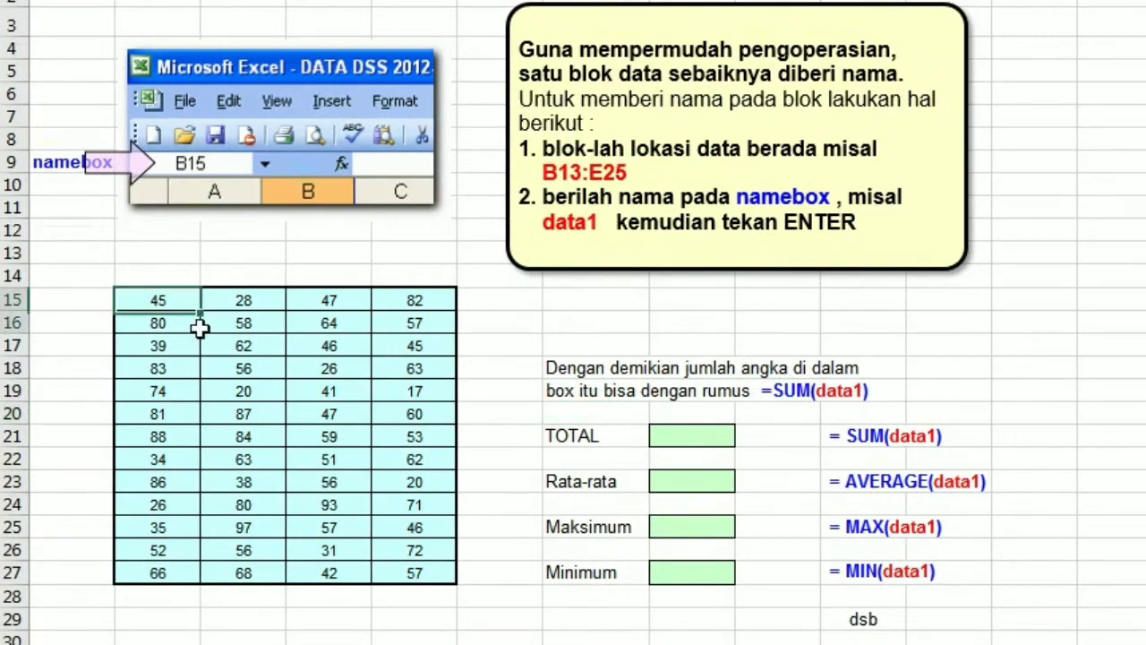
- Name the block of numbers B15:E27 data1
{"action": "mouse_move", "coordinate": [128, 308]}
{"action": "left_mouse_down"}
{"action": "mouse_move", "coordinate": [331, 479]}
{"action": "mouse_move", "coordinate": [407, 588]}
{"action": "left_mouse_up"}
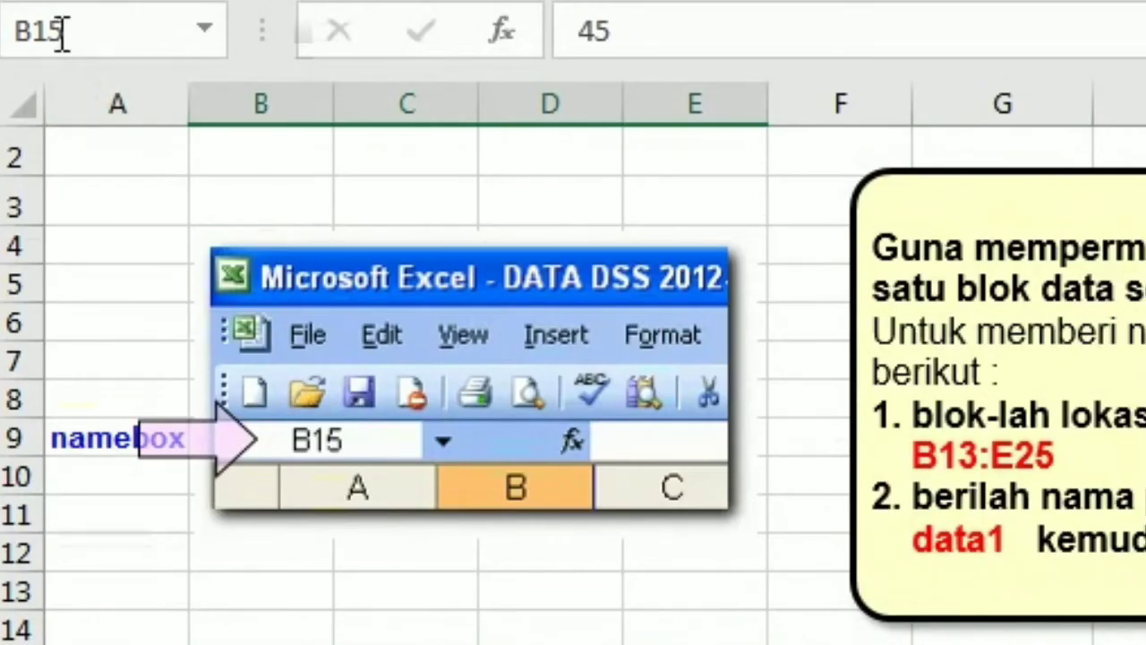
{"action": "left_click", "coordinate": [64, 31]}
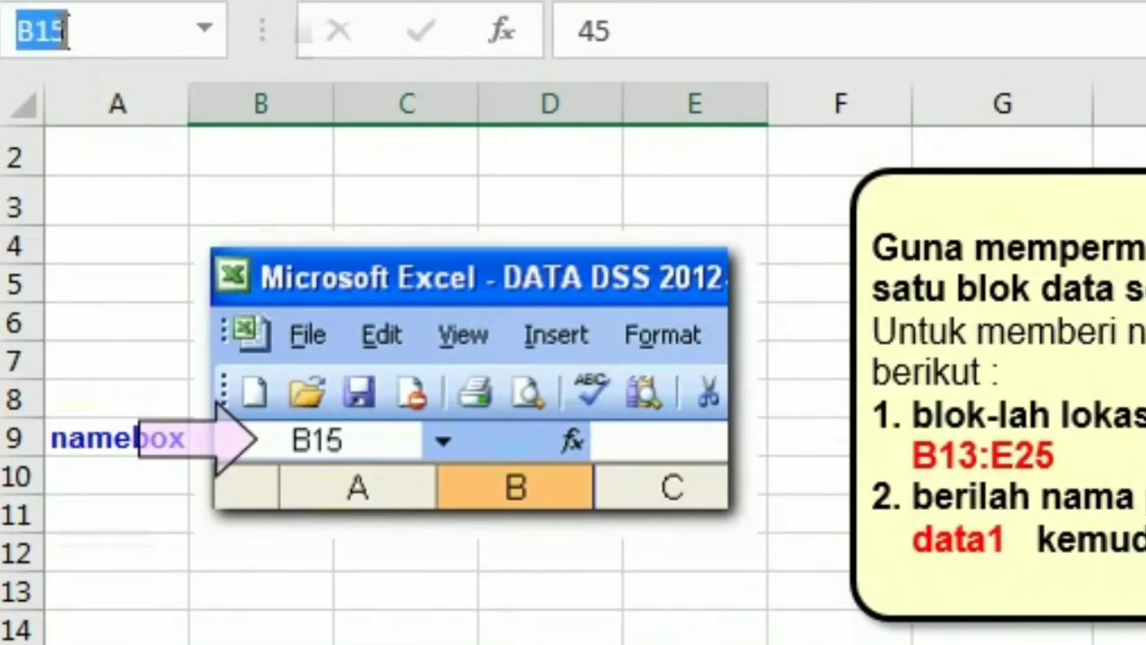
{"action": "type", "text": "DATA"}
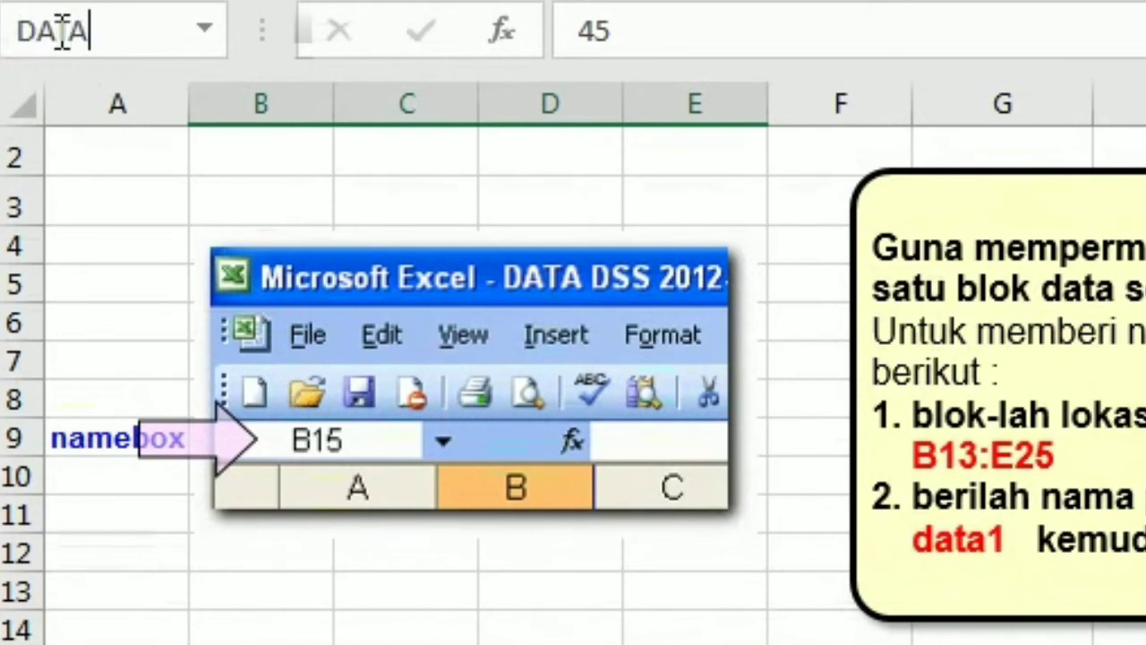
{"action": "key", "text": "BackSpace"}
{"action": "key", "text": "BackSpace"}
{"action": "key", "text": "BackSpace"}
{"action": "key", "text": "BackSpace"}
{"action": "type", "text": "da"}
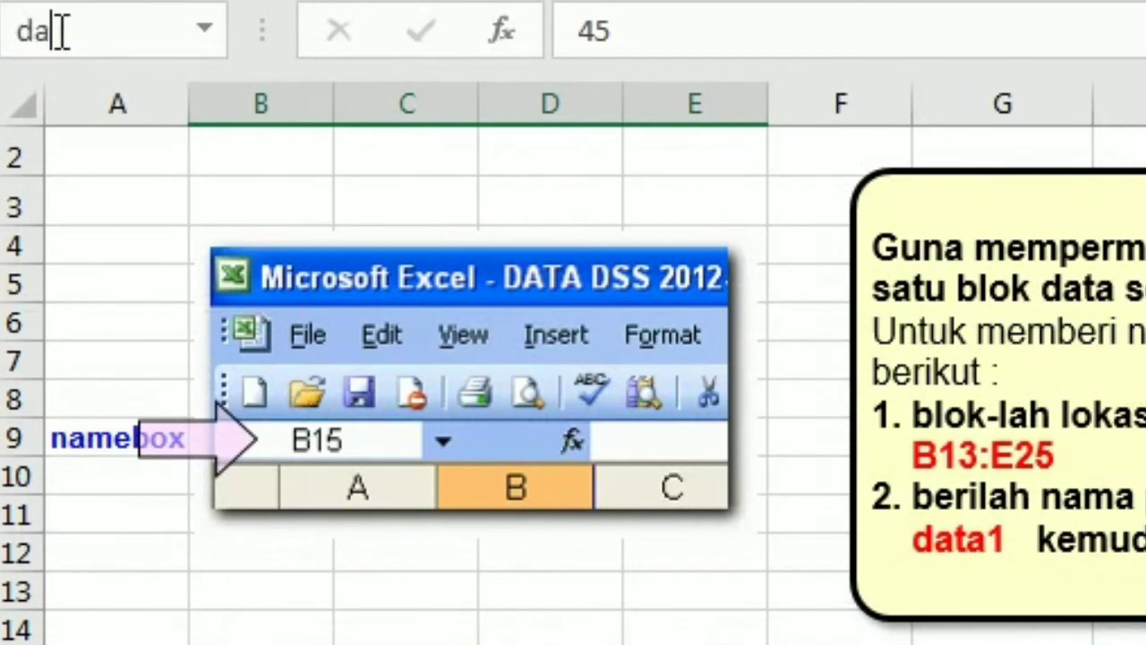
{"action": "type", "text": "ta1"}
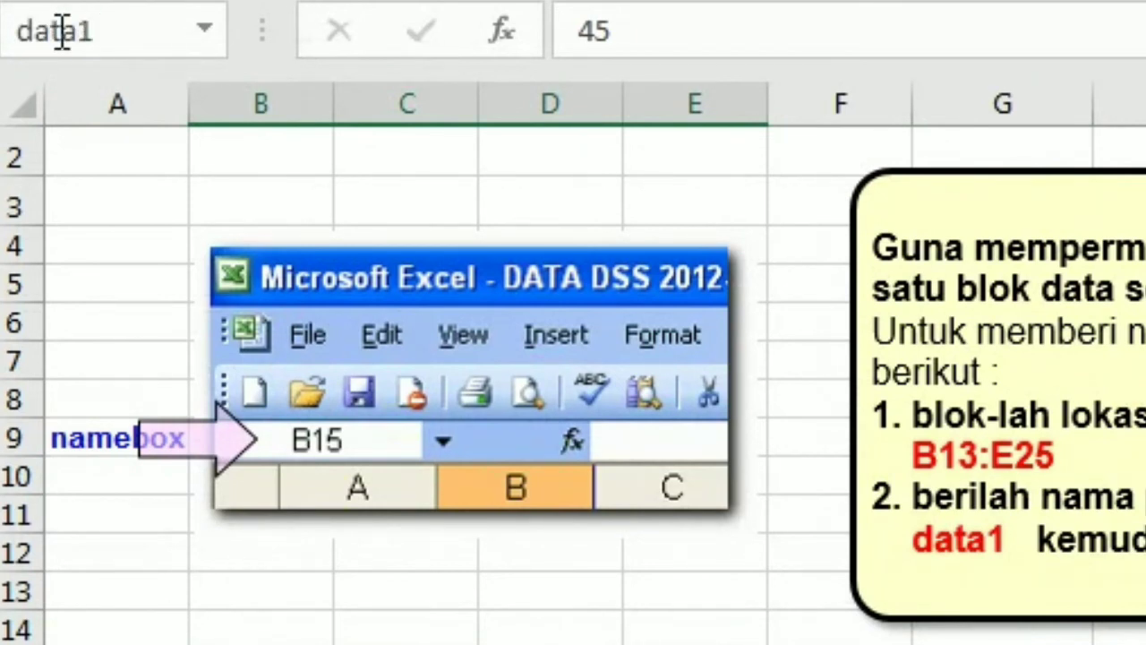
{"action": "key", "text": "Return"}
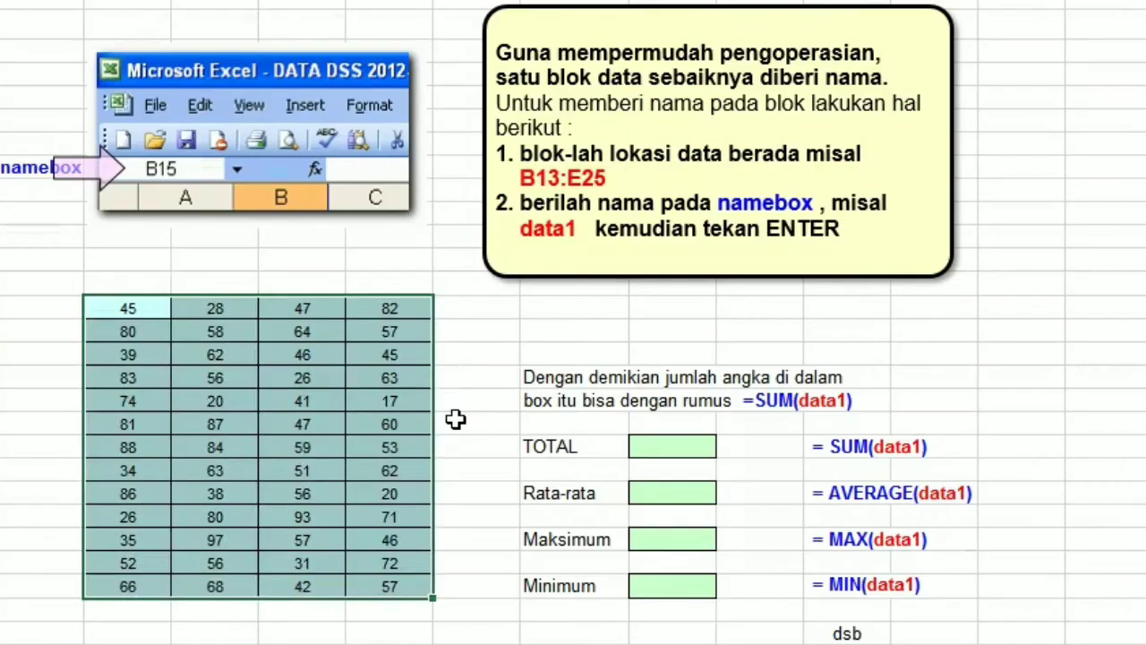
{"action": "left_click", "coordinate": [456, 420]}
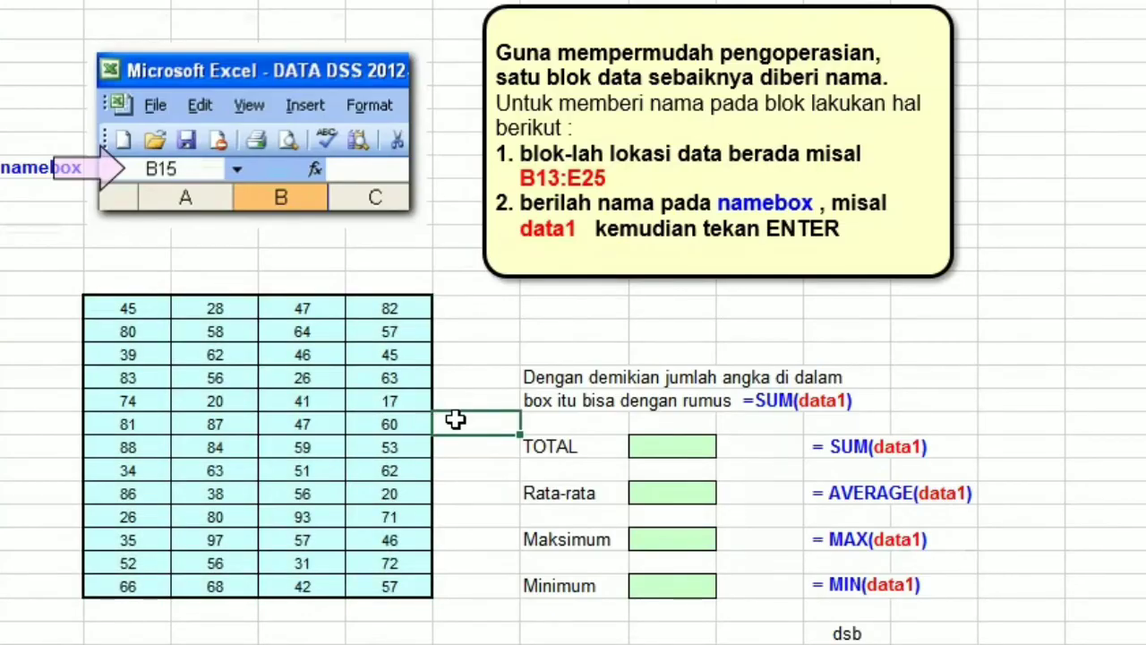
- Enter a SUM formula over the named range data1 in the TOTAL cell
{"action": "left_click", "coordinate": [664, 447]}
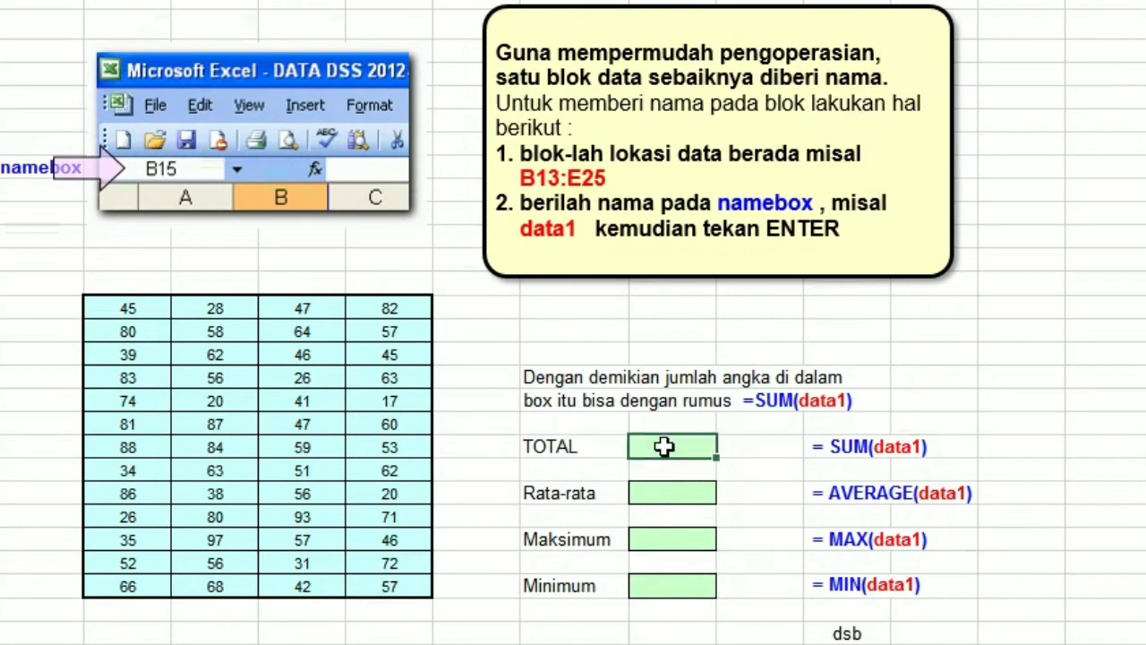
{"action": "type", "text": "=sum"}
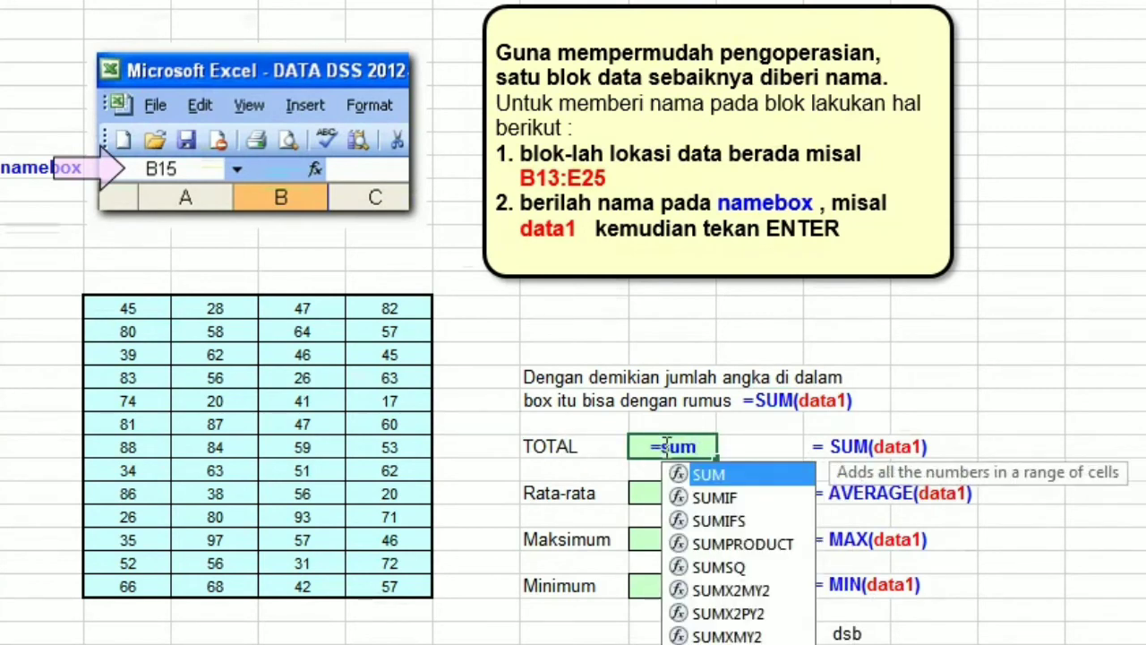
{"action": "key", "text": "Tab"}
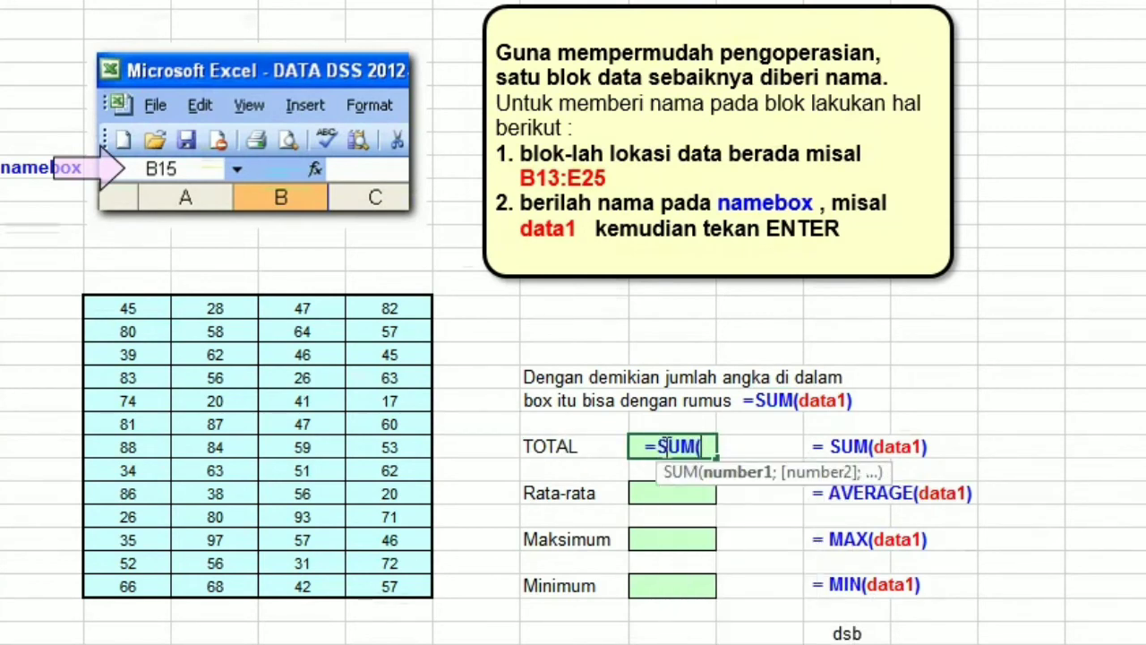
{"action": "type", "text": "d"}
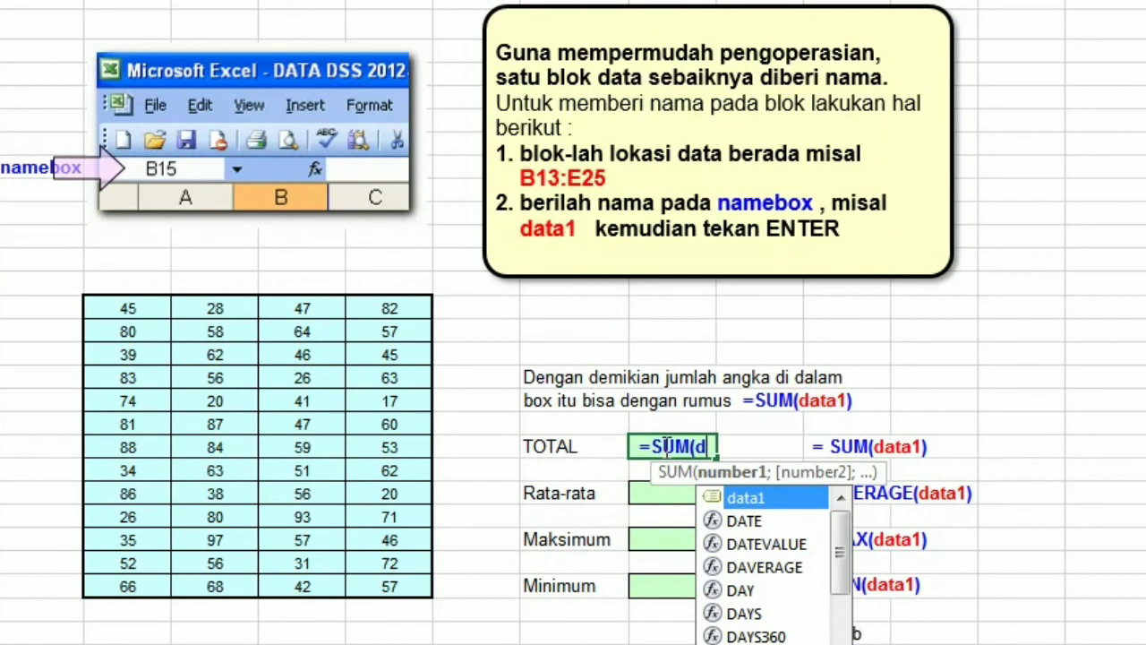
{"action": "key", "text": "Tab"}
{"action": "key", "text": "Return"}
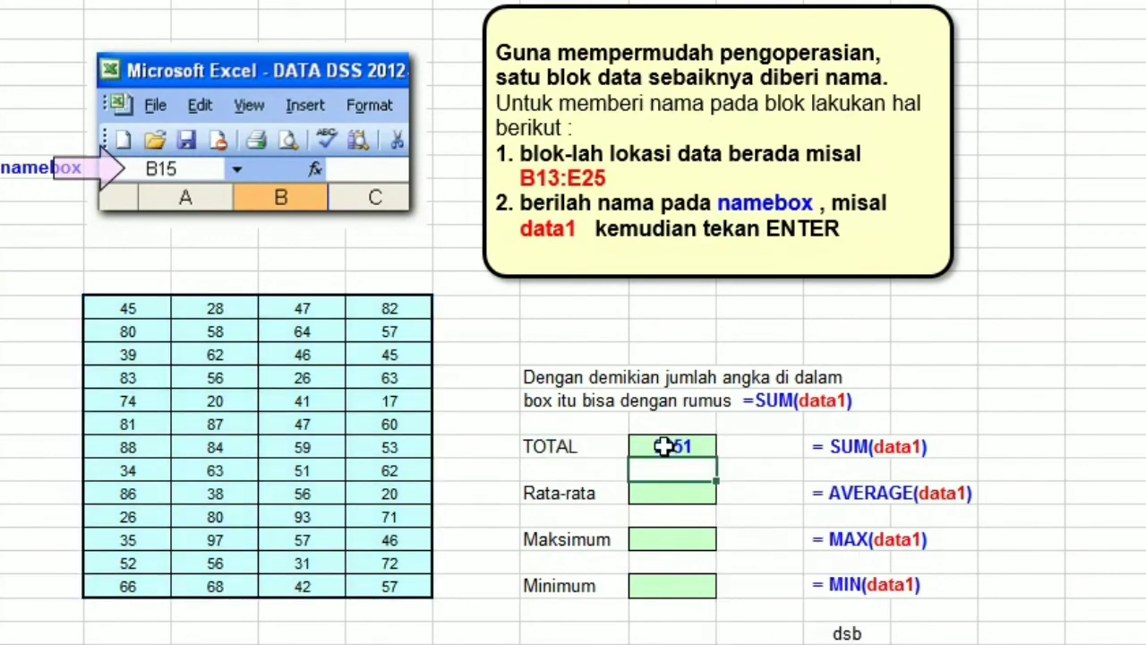
- Enter an AVERAGE formula over the named range data1 in the Rata-rata cell
{"action": "left_click", "coordinate": [675, 498]}
{"action": "type", "text": "=a"}
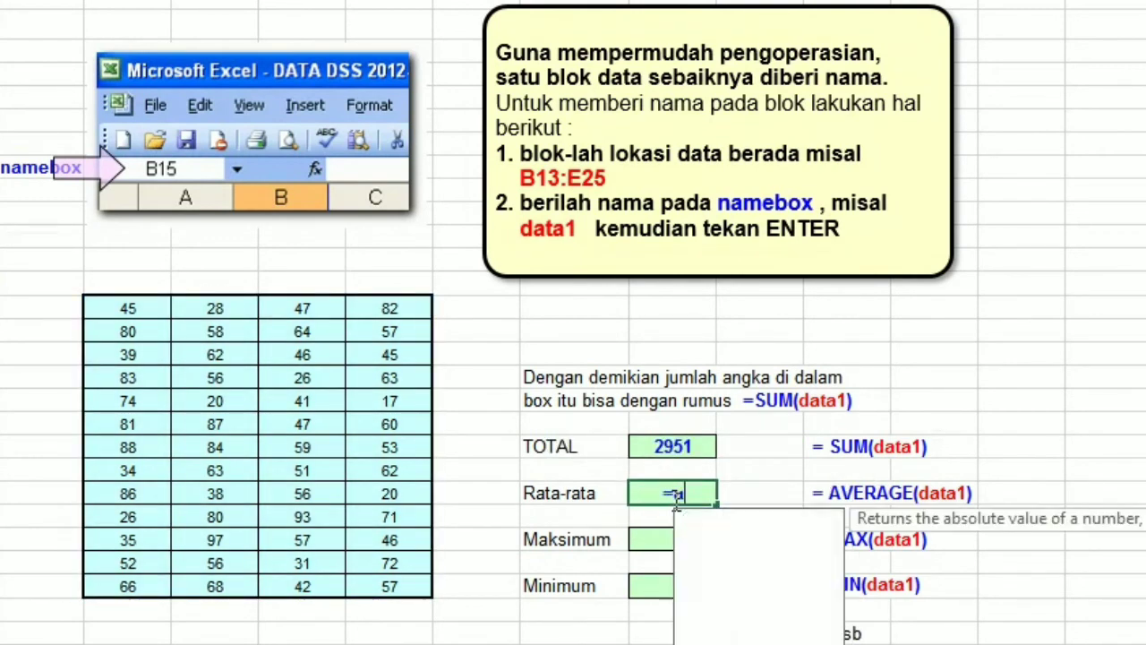
{"action": "type", "text": "vera"}
{"action": "key", "text": "Tab"}
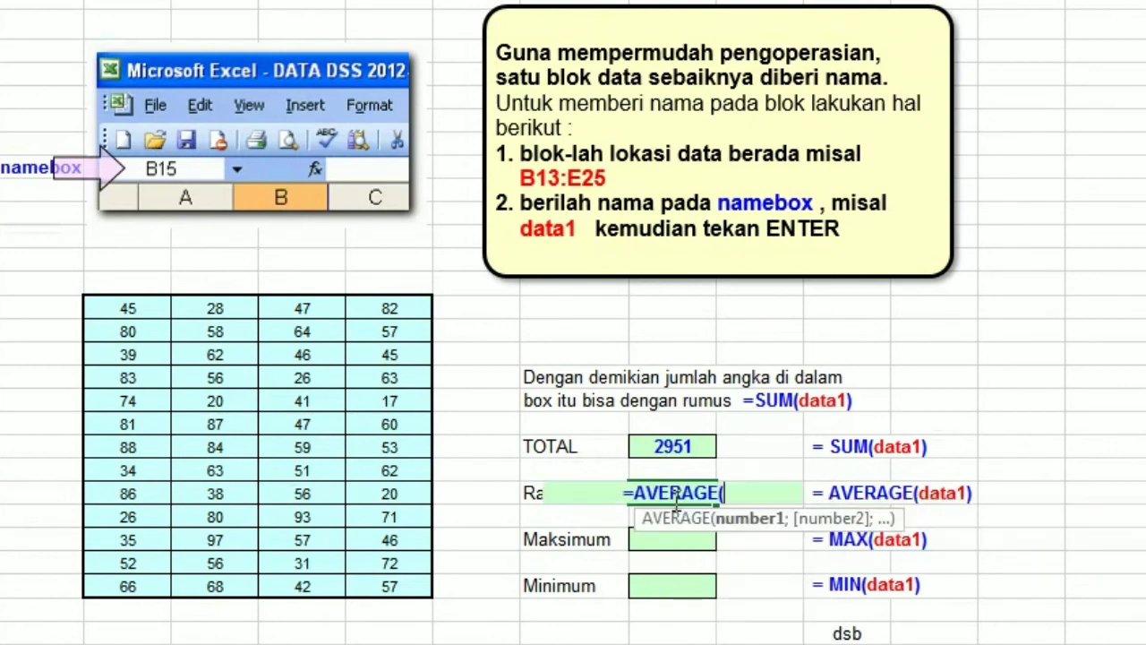
{"action": "type", "text": "d"}
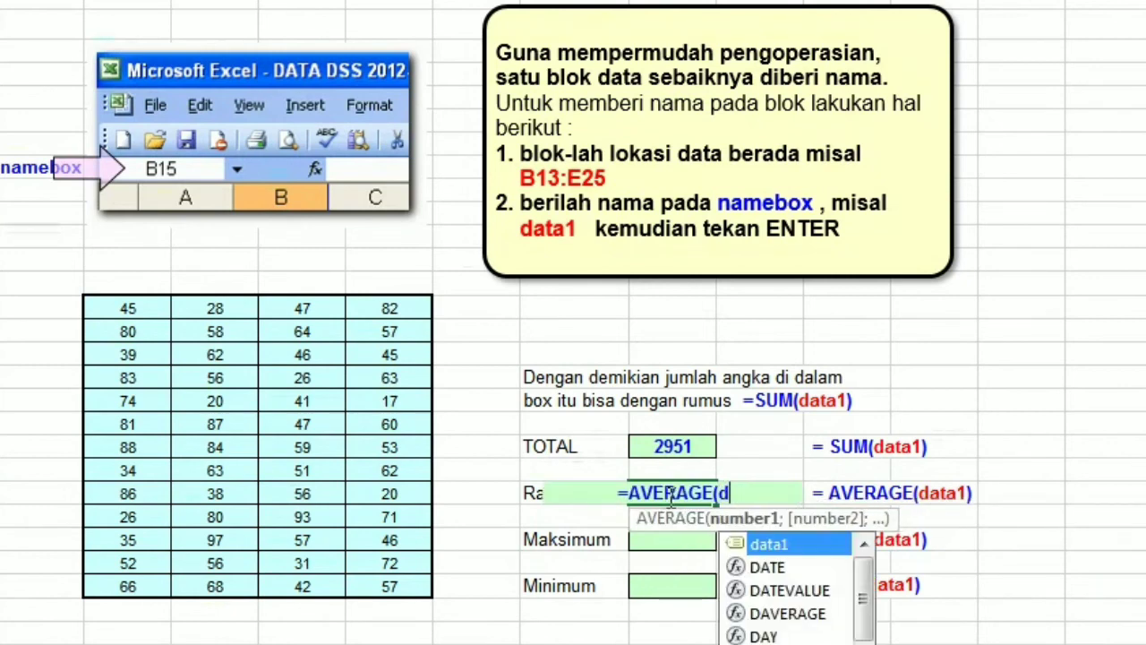
{"action": "key", "text": "Tab"}
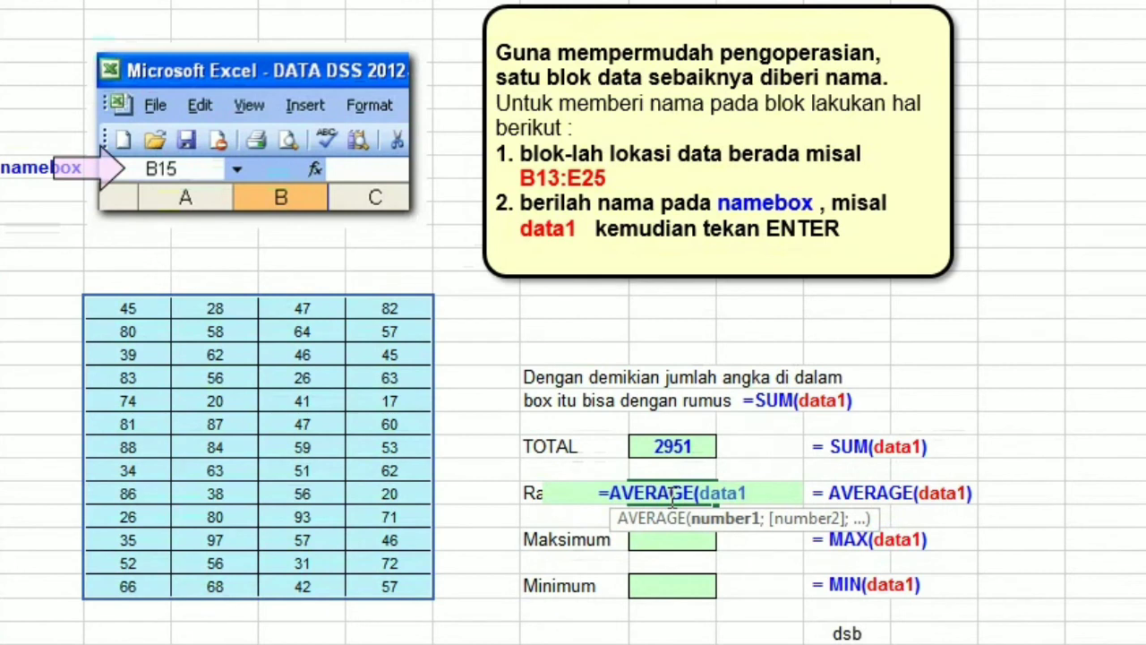
{"action": "key", "text": "Return"}
- Enter a MAX formula over the named range data1 in the Maksimum cell
{"action": "left_click", "coordinate": [668, 536]}
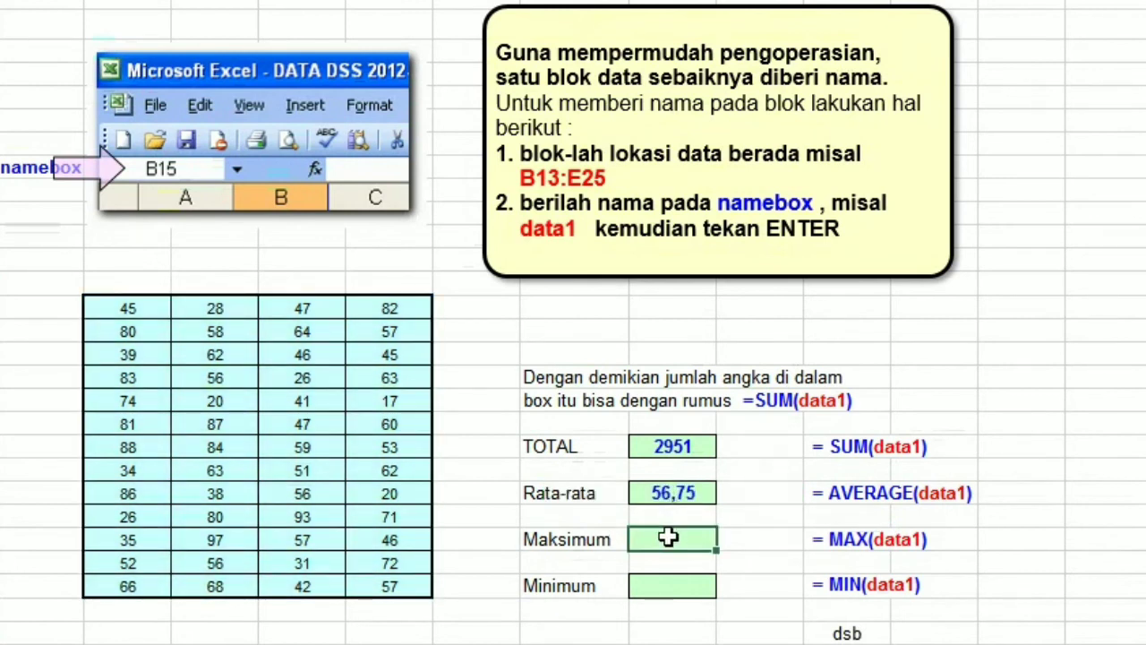
{"action": "type", "text": "=ma"}
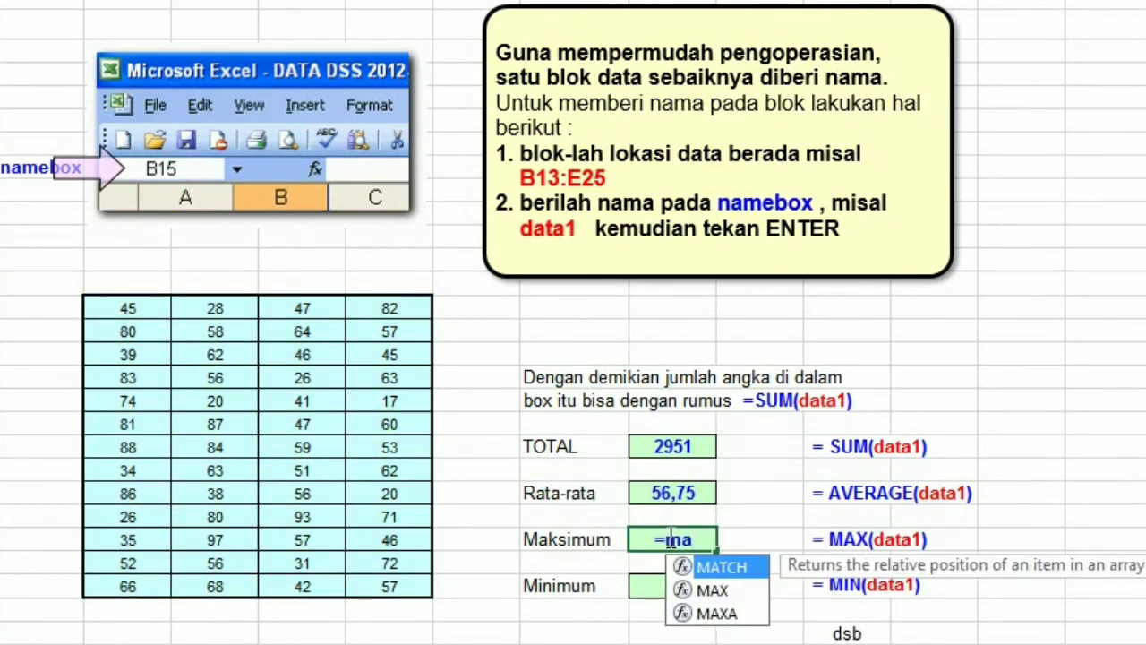
{"action": "key", "text": "Down"}
{"action": "key", "text": "Tab"}
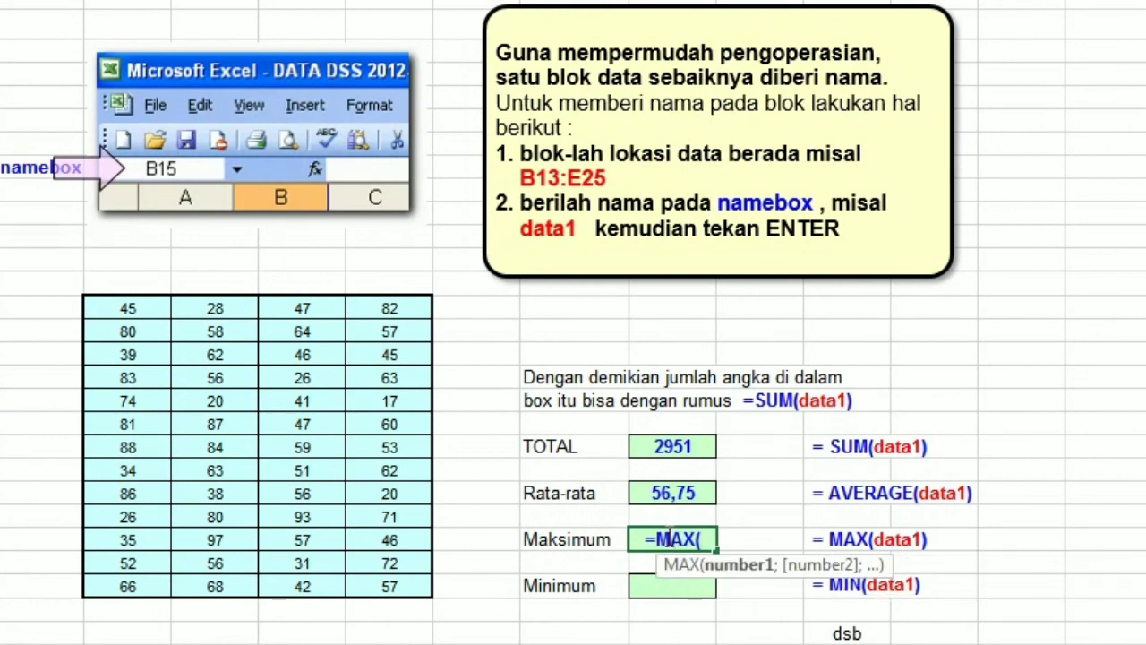
{"action": "type", "text": "da"}
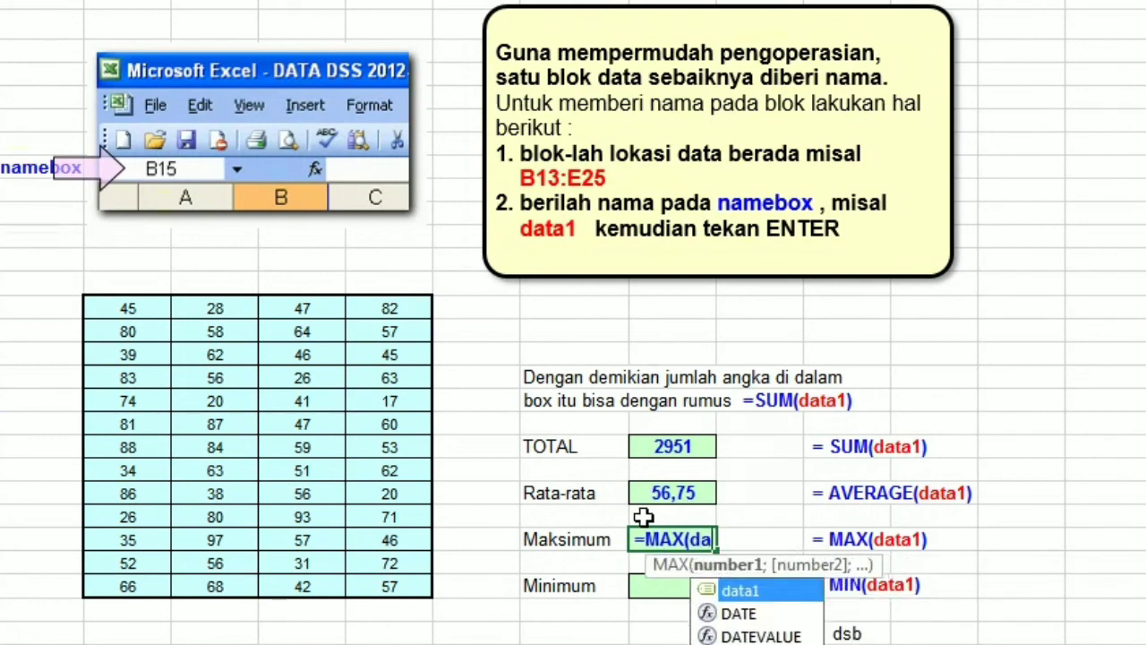
{"action": "key", "text": "Tab"}
{"action": "key", "text": "Return"}
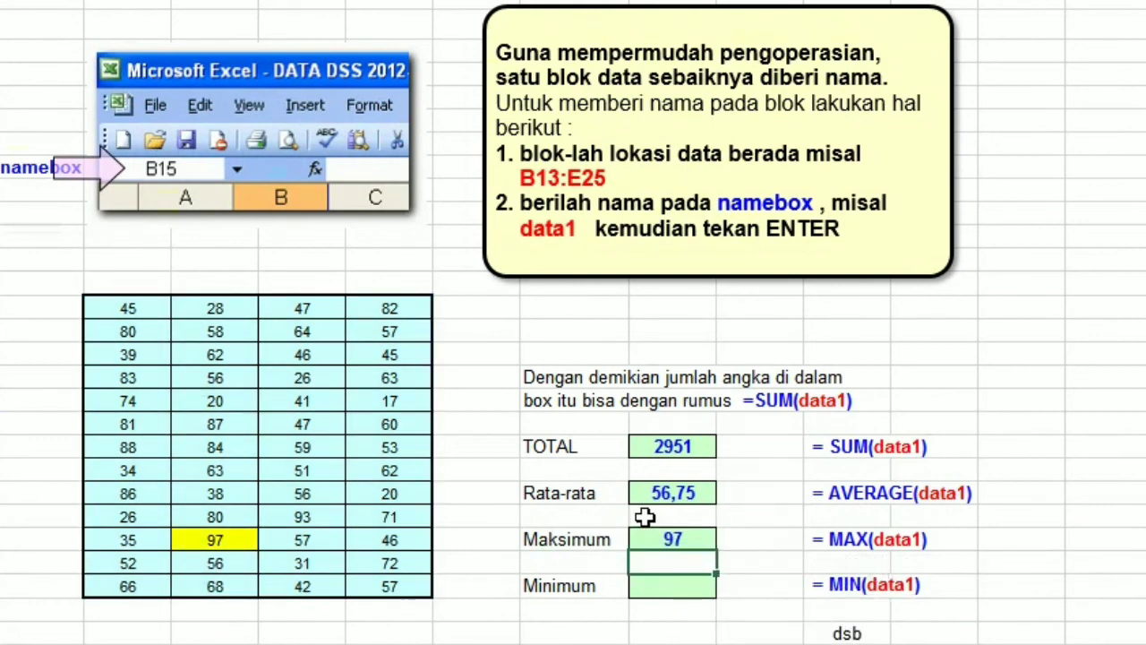
- Enter a MIN formula over the named range data1 in the Minimum cell
{"action": "left_click", "coordinate": [668, 586]}
{"action": "type", "text": "="}
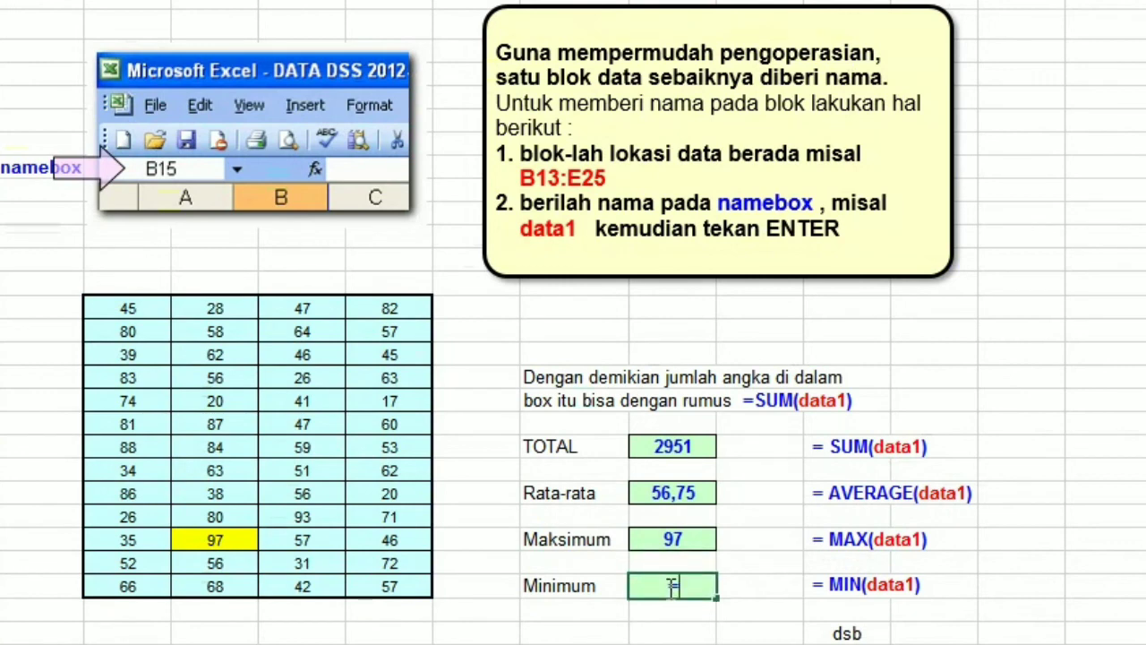
{"action": "type", "text": "Min"}
{"action": "key", "text": "Tab"}
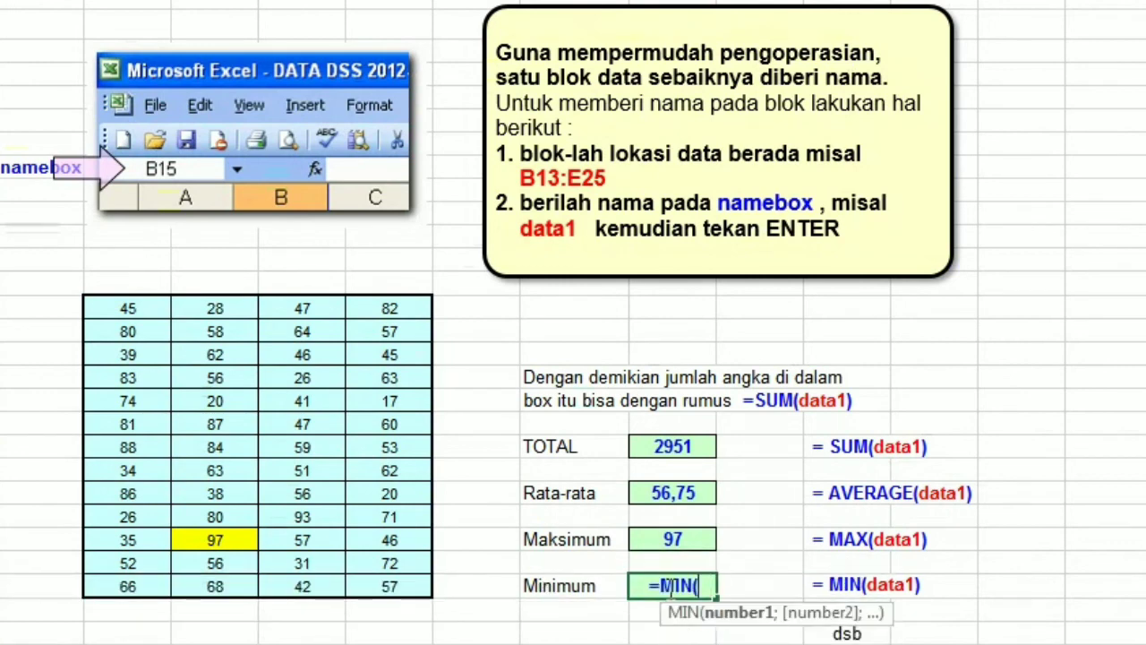
{"action": "type", "text": "d"}
{"action": "key", "text": "Tab"}
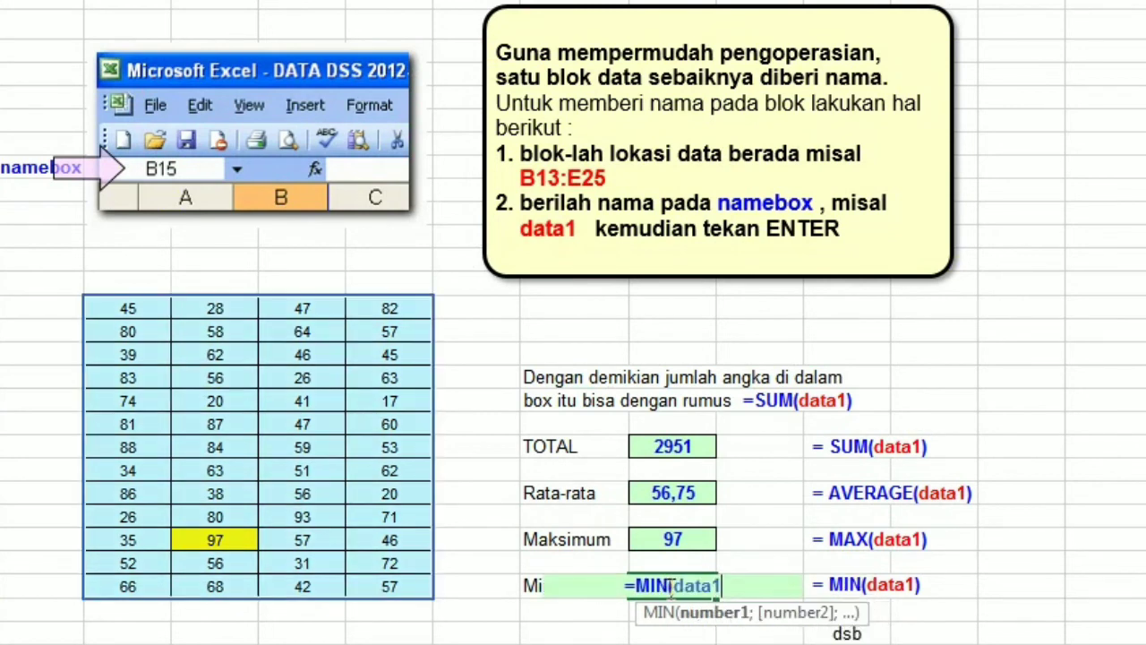
{"action": "key", "text": "Return"}
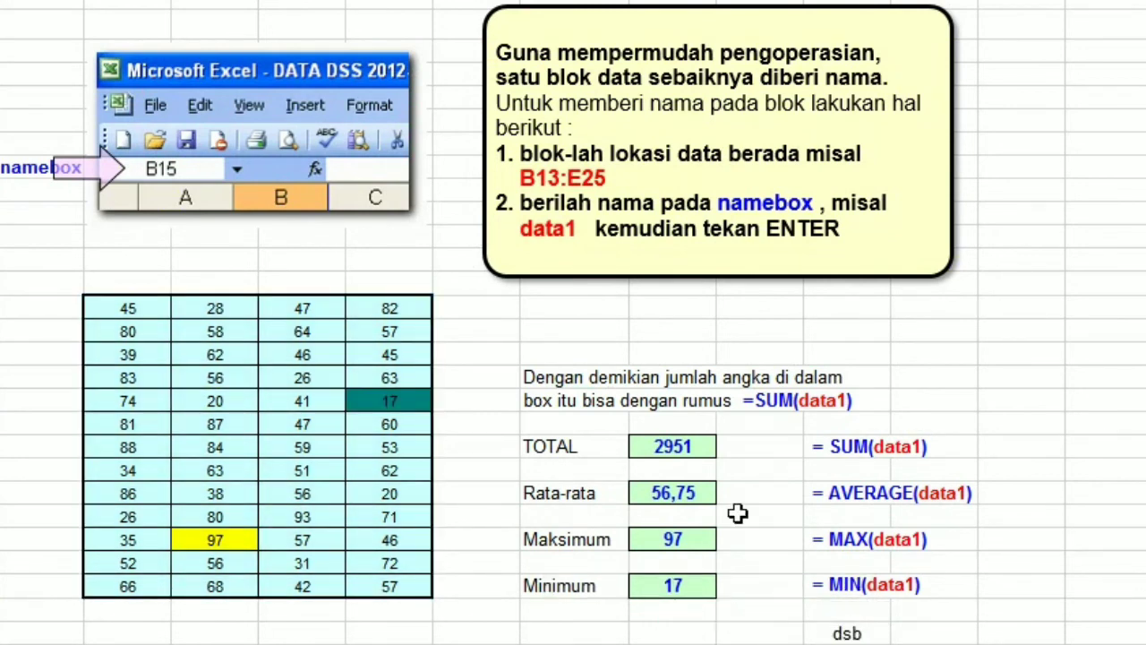
{"action": "left_click", "coordinate": [671, 445]}
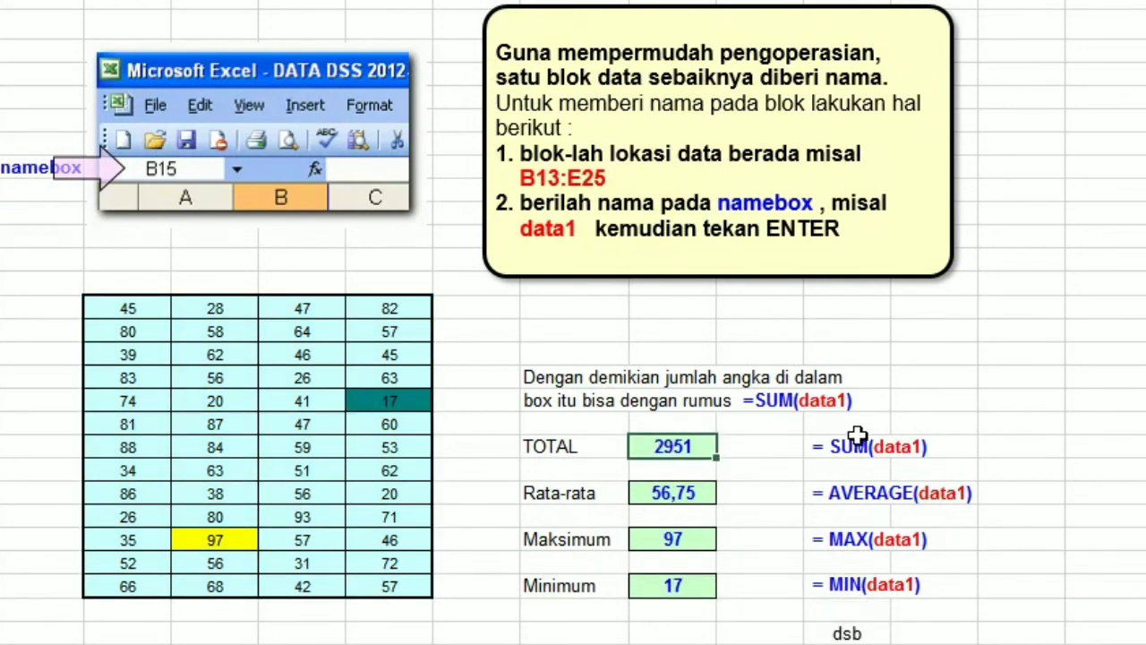
{"action": "left_click", "coordinate": [896, 580]}
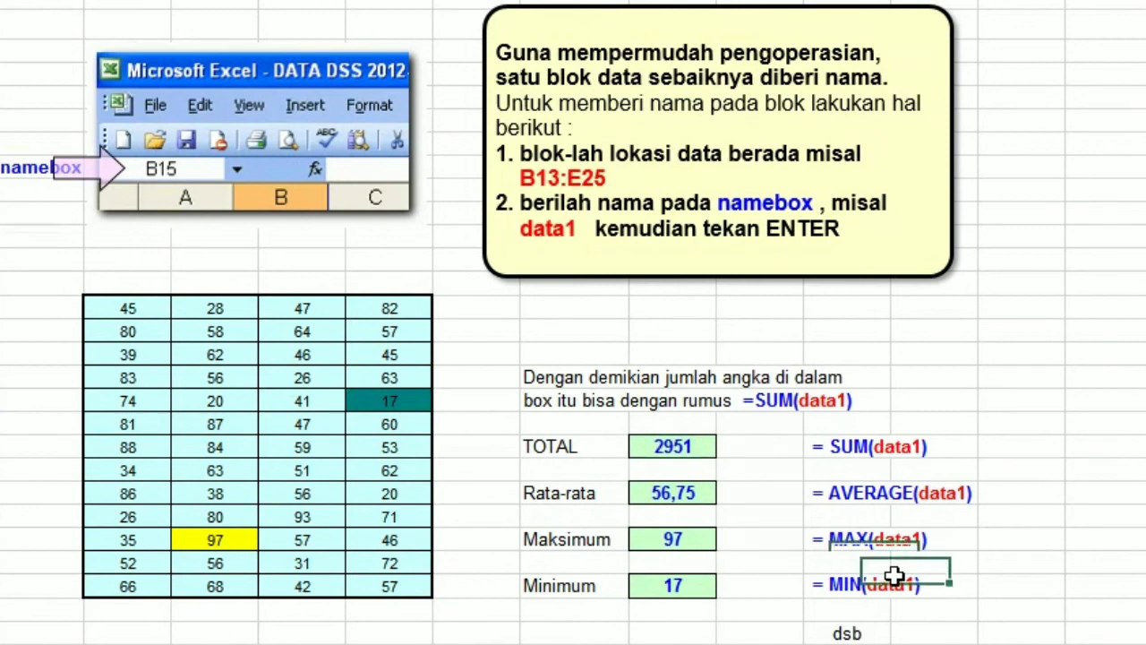
{"action": "left_click", "coordinate": [840, 632]}
{"action": "left_click", "coordinate": [726, 627]}
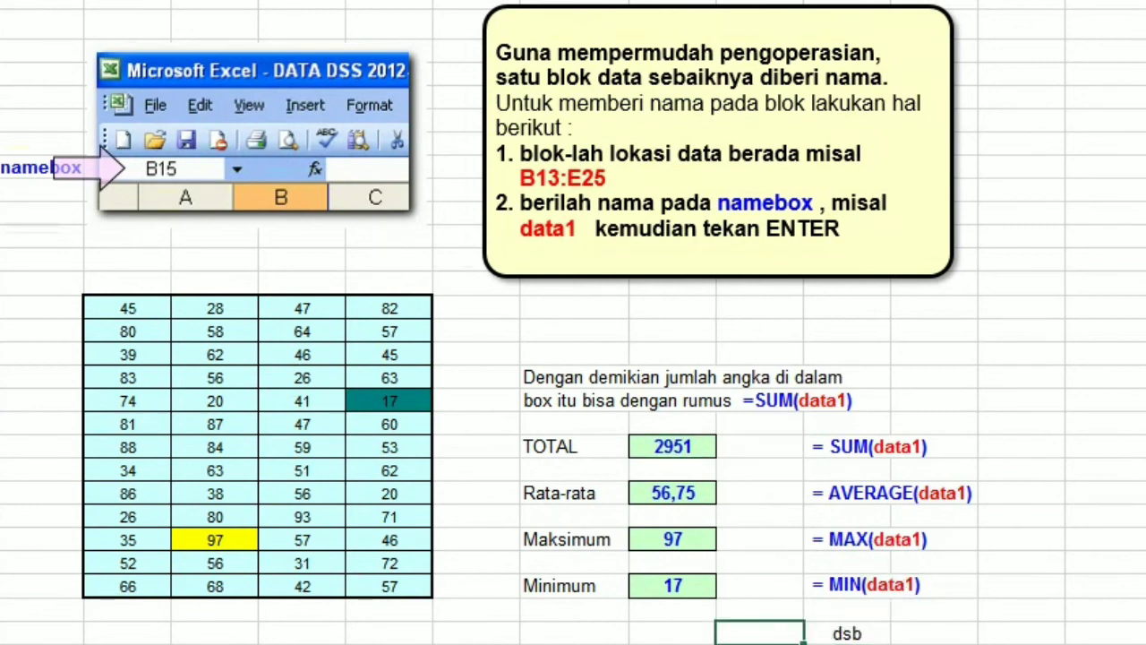